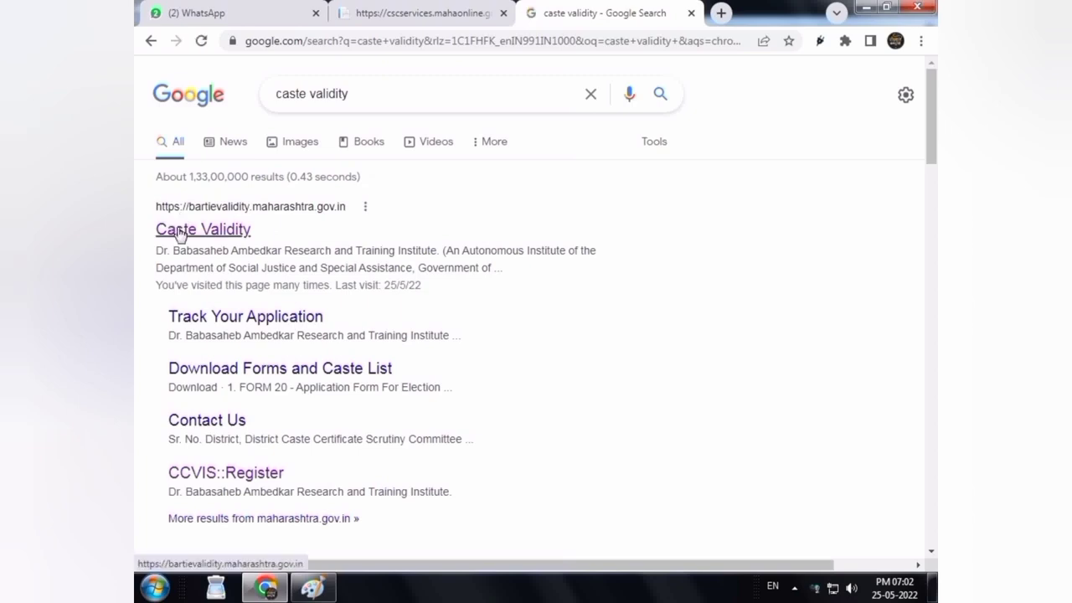
Open the Caste Validity result (bartievalidity.maharashtra.gov.in) from the Google search results
{"action": "left_click", "coordinate": [178, 234]}
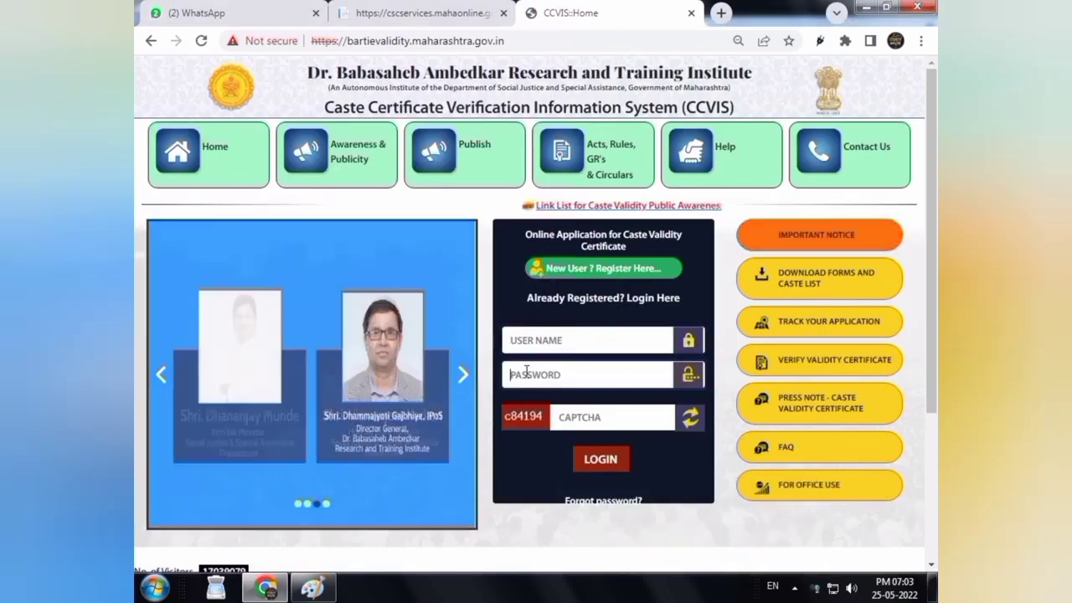
Open the new-user registration form, choose salutation Mr. and enter the applicant's first and middle names
{"action": "left_click", "coordinate": [543, 338]}
{"action": "left_click", "coordinate": [536, 375]}
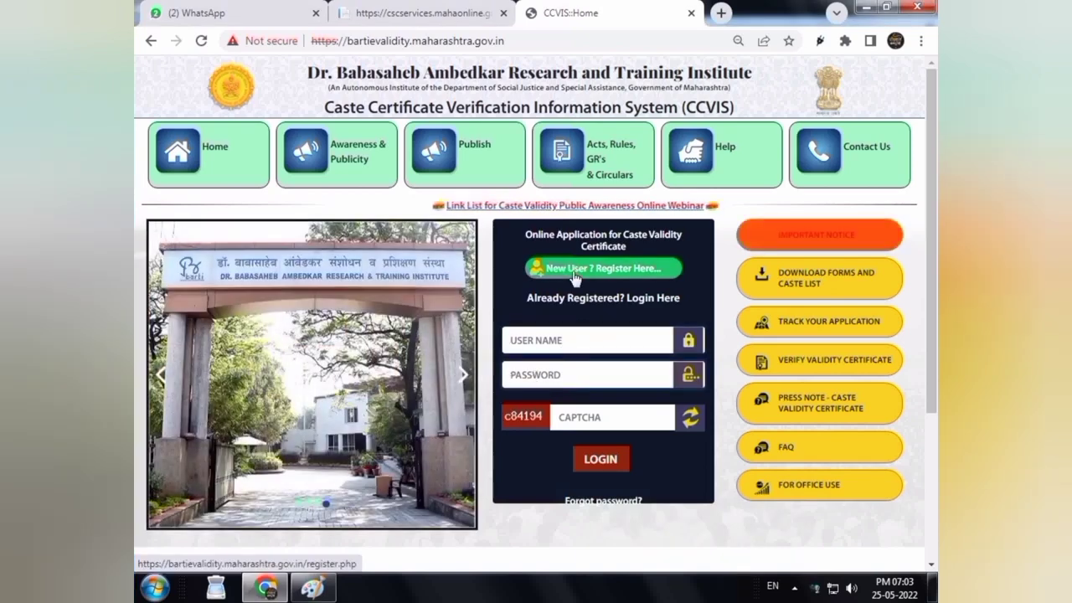
{"action": "left_click", "coordinate": [574, 276]}
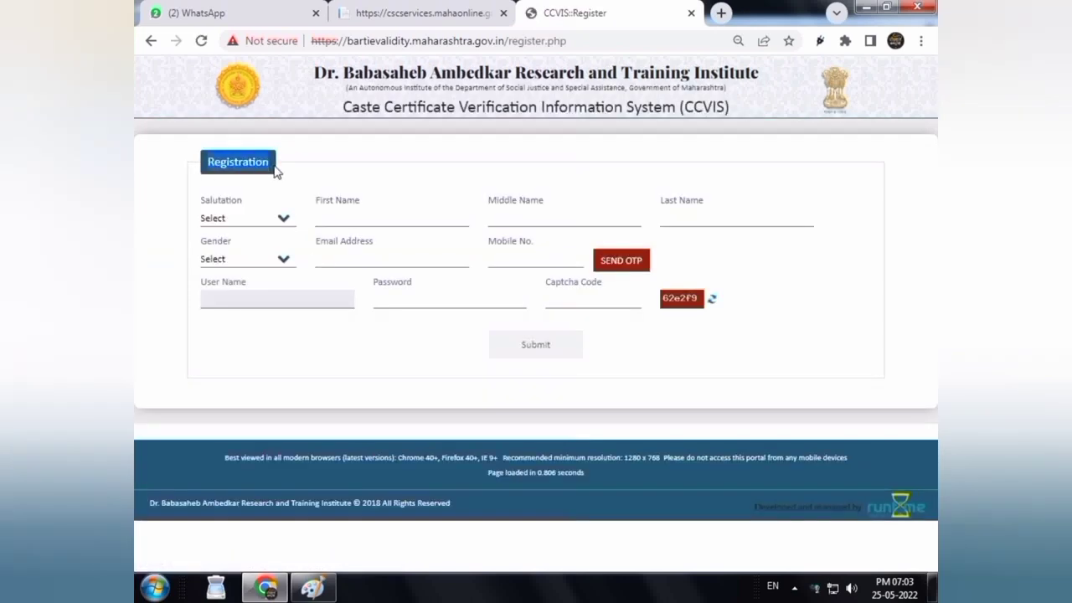
{"action": "left_click", "coordinate": [273, 218]}
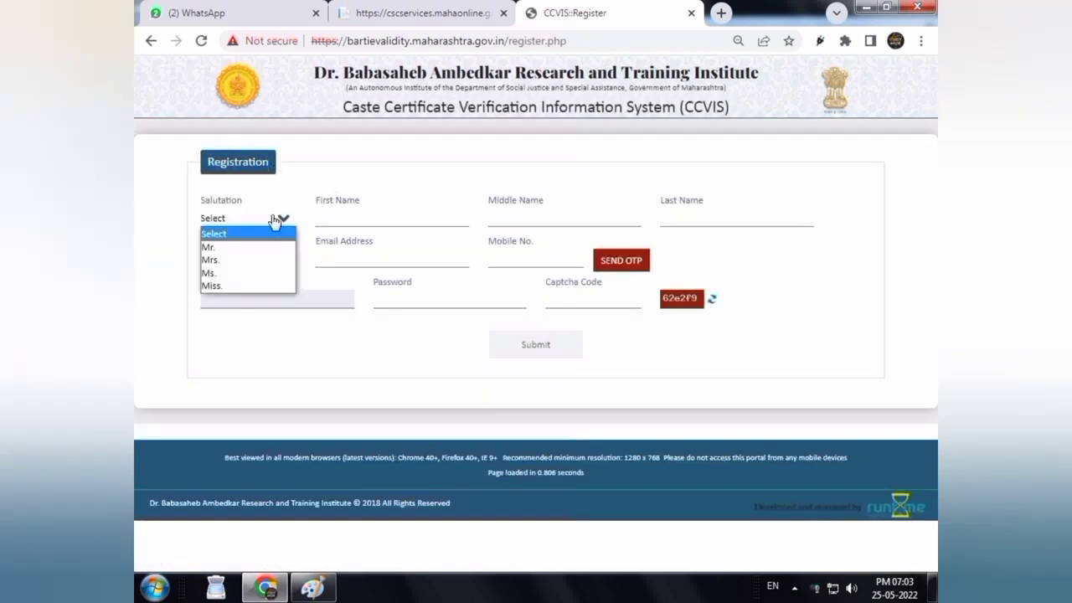
{"action": "left_click", "coordinate": [230, 249]}
{"action": "left_click", "coordinate": [344, 216]}
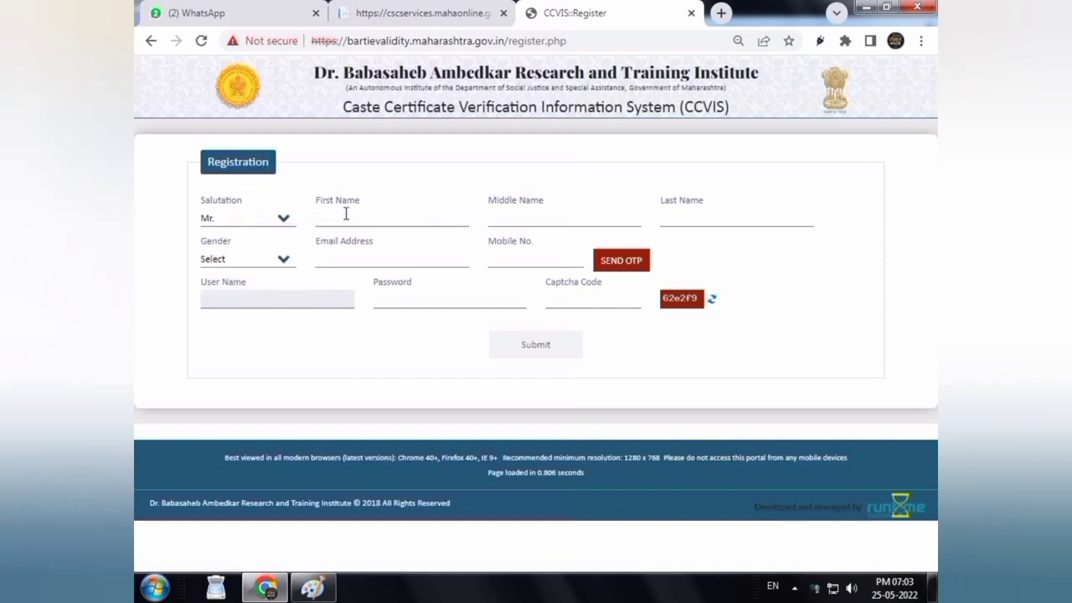
{"action": "key", "text": "Tab"}
{"action": "key", "text": "Tab"}
Set gender to Male, fill in the e-mail address and mobile number, and request an OTP
{"action": "left_click", "coordinate": [236, 263]}
{"action": "left_click", "coordinate": [219, 287]}
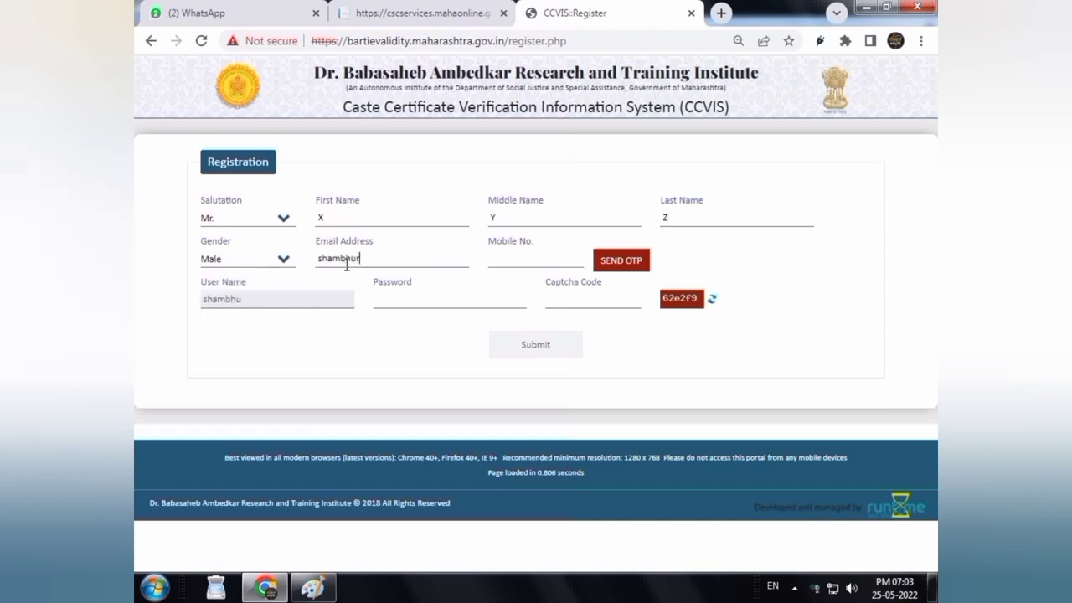
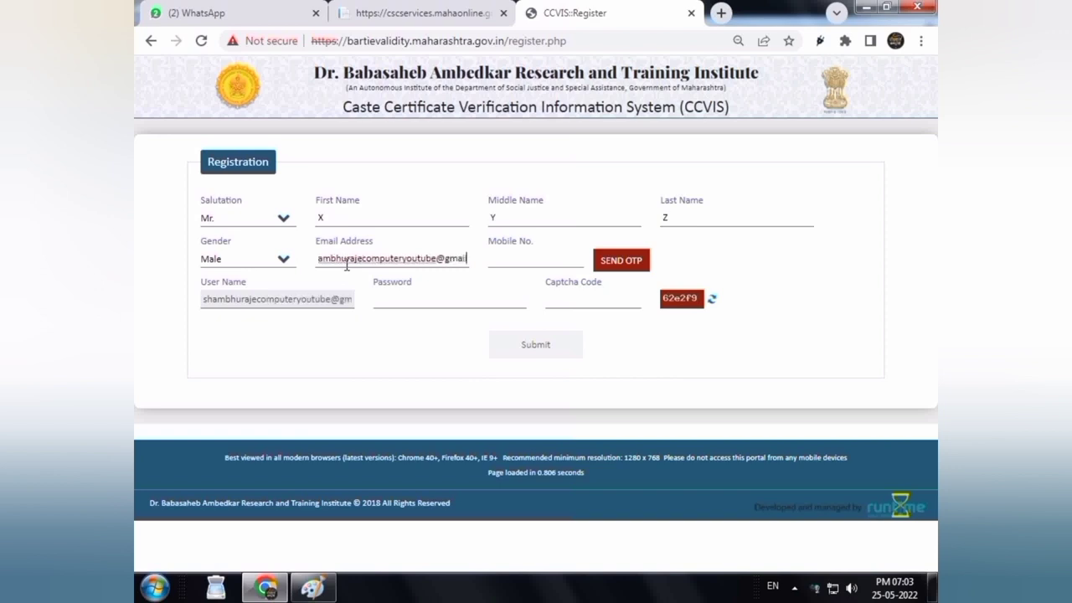
{"action": "key", "text": "Tab"}
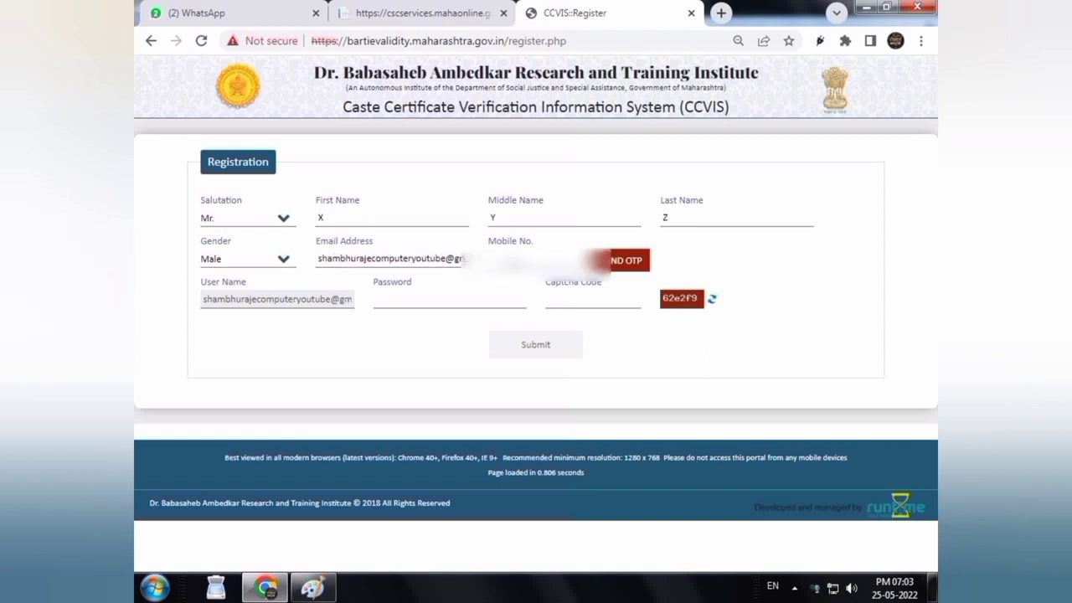
{"action": "type", "text": "????????"}
{"action": "left_click", "coordinate": [625, 265]}
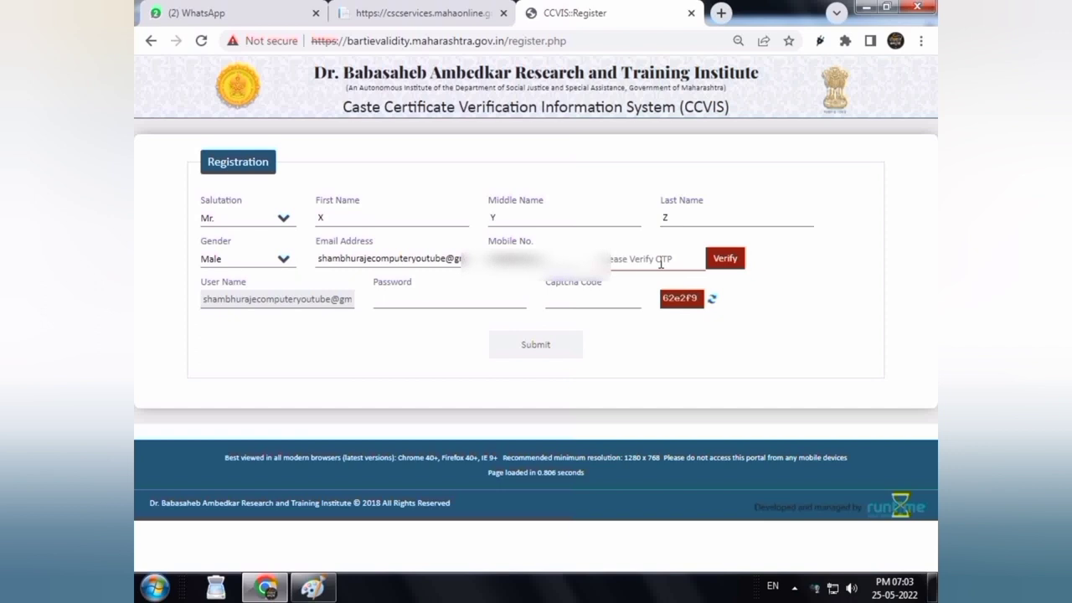
{"action": "left_click", "coordinate": [661, 263]}
Verify the mobile OTP, enter the account password and captcha 62e2f9, and submit the registration
{"action": "left_click", "coordinate": [728, 260]}
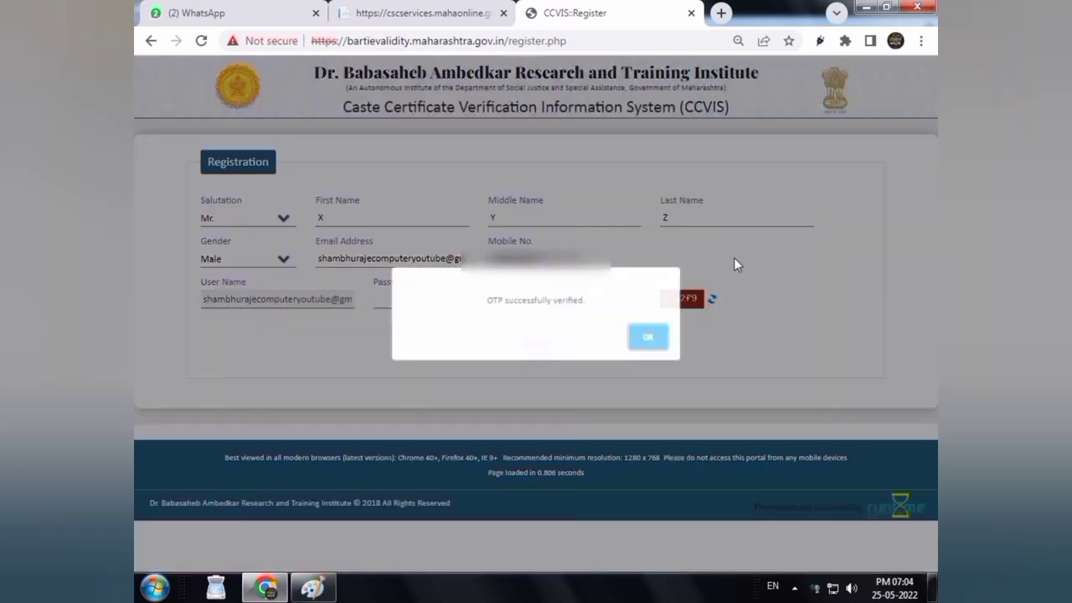
{"action": "left_click", "coordinate": [651, 339]}
{"action": "left_click", "coordinate": [468, 304]}
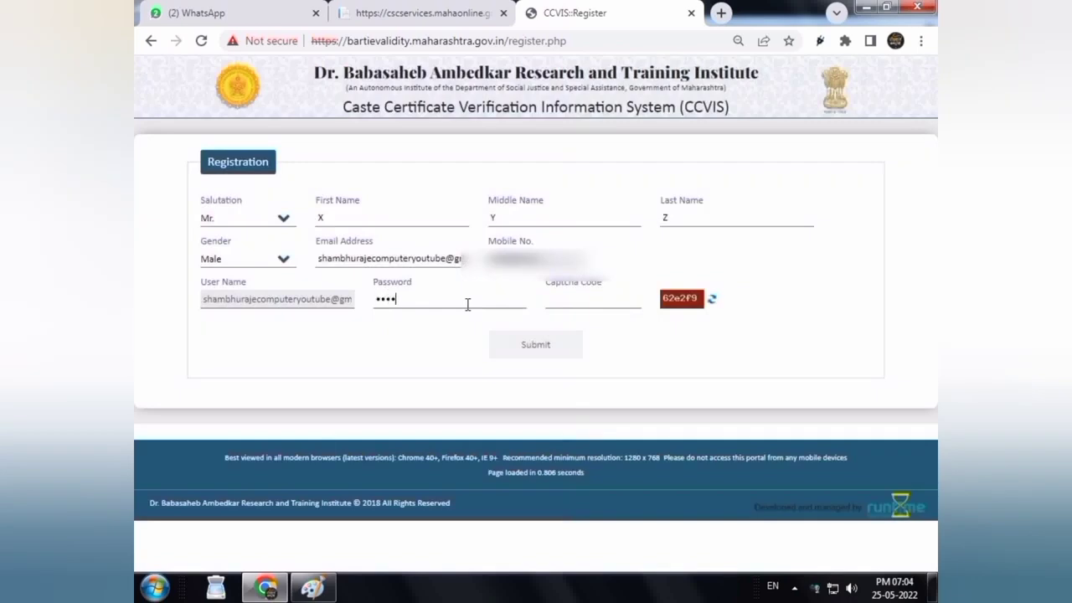
{"action": "type", "text": "•••"}
{"action": "type", "text": "•••••"}
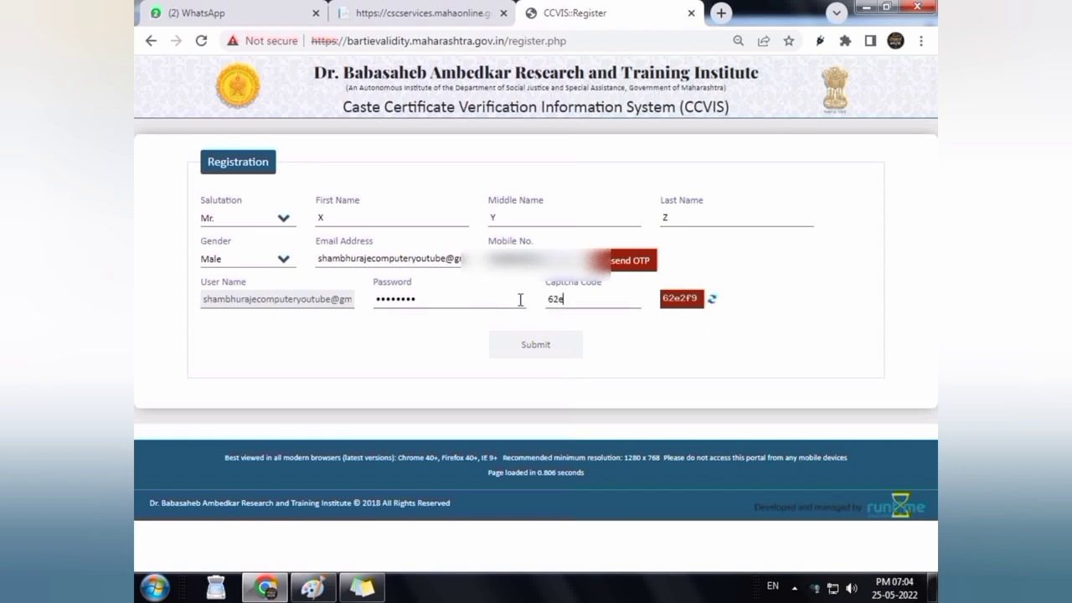
{"action": "type", "text": "62e2f9"}
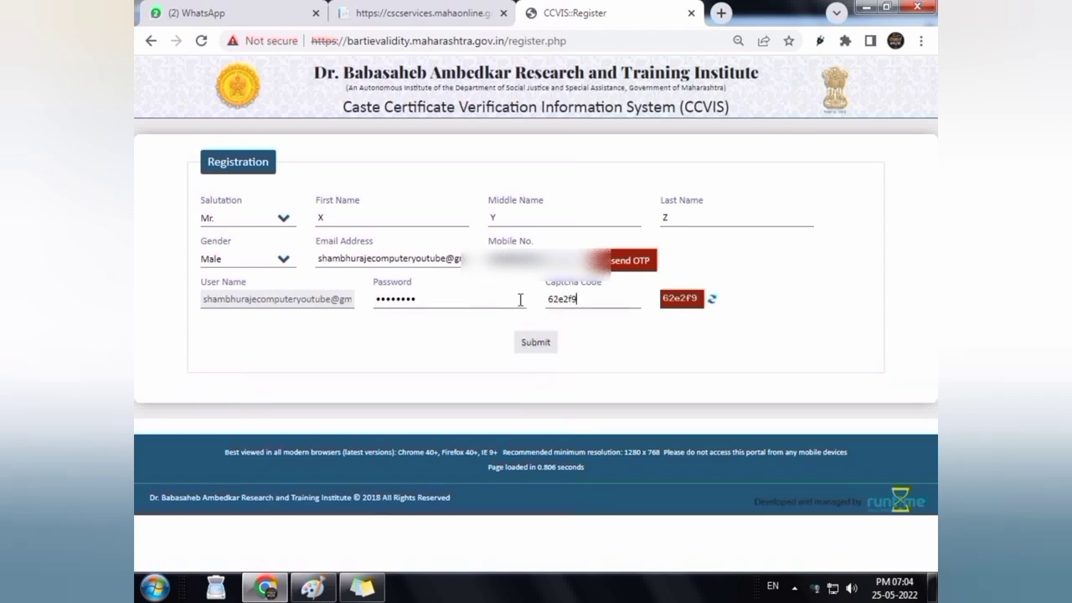
{"action": "left_click", "coordinate": [540, 345]}
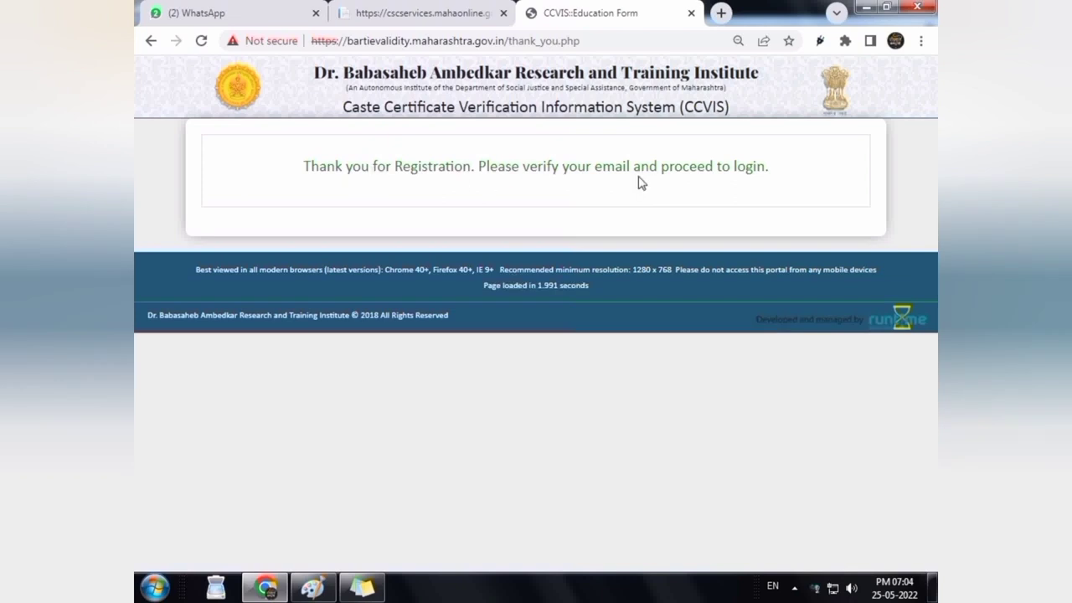
Highlight the thank-you message, check the CCVIS home page tab, then return to the blank tab
{"action": "left_click_drag", "start_coordinate": [790, 173], "coordinate": [317, 191]}
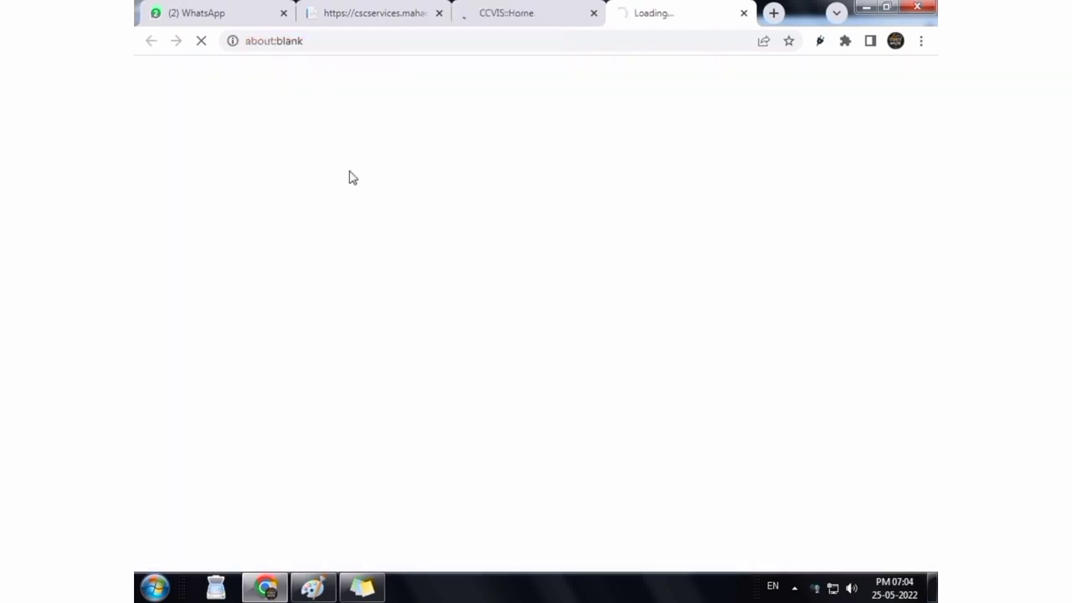
{"action": "left_click", "coordinate": [522, 13]}
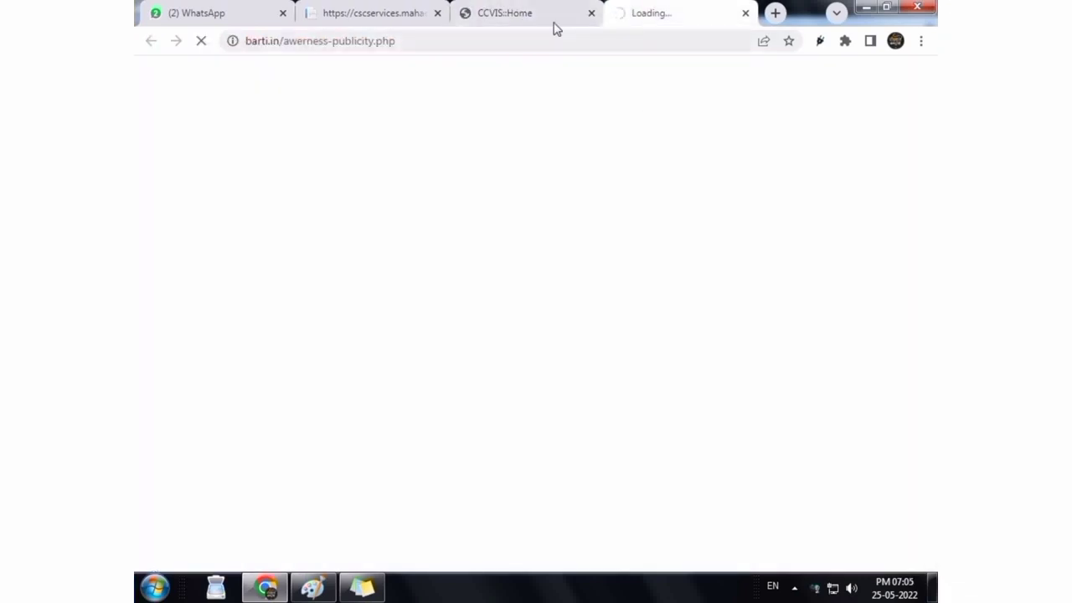
{"action": "left_click", "coordinate": [528, 8]}
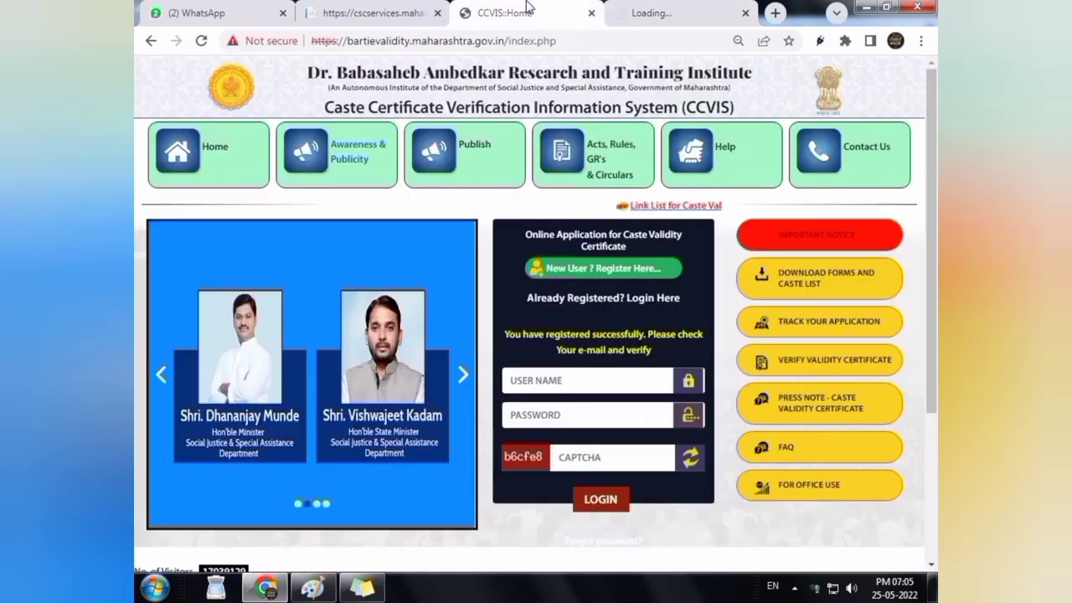
{"action": "left_click", "coordinate": [645, 8]}
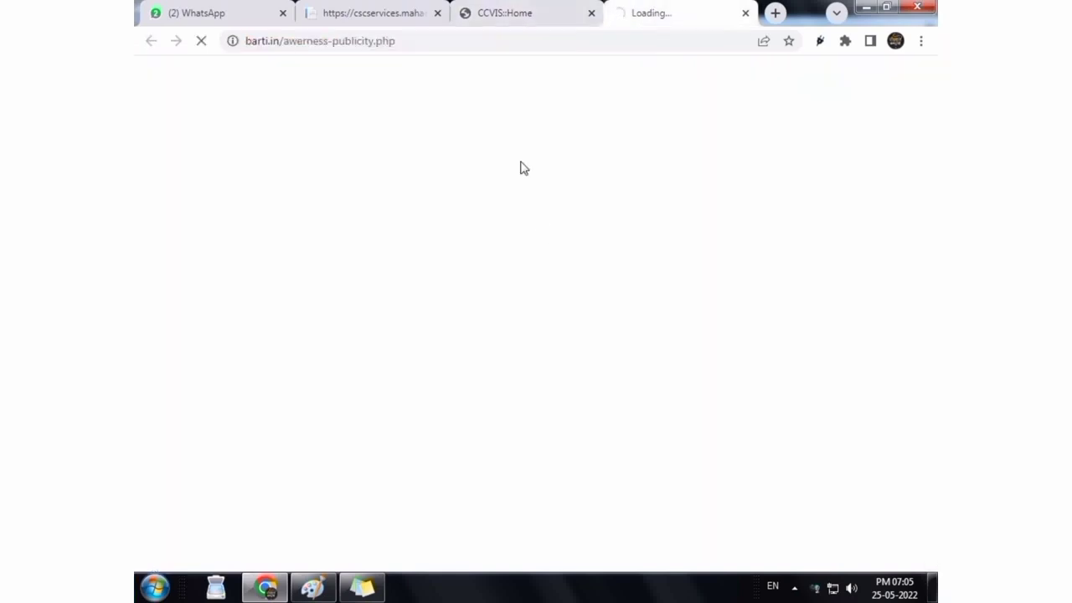
Enter 'mail' in the address bar to open the Gmail inbox
{"action": "left_click", "coordinate": [467, 51]}
{"action": "key", "text": "ctrl+a"}
{"action": "type", "text": "mail"}
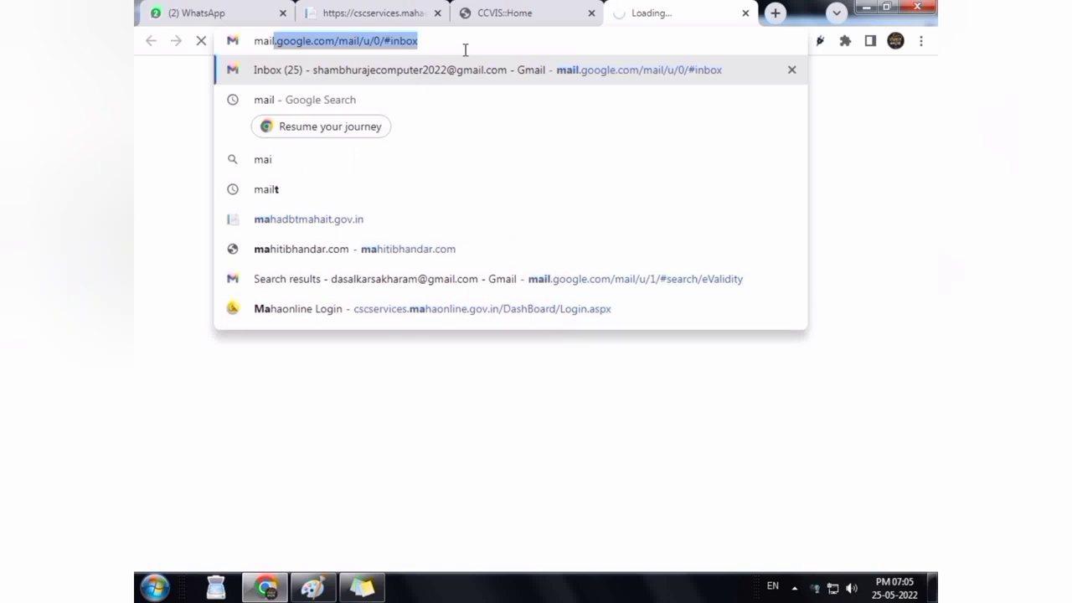
{"action": "key", "text": "Return"}
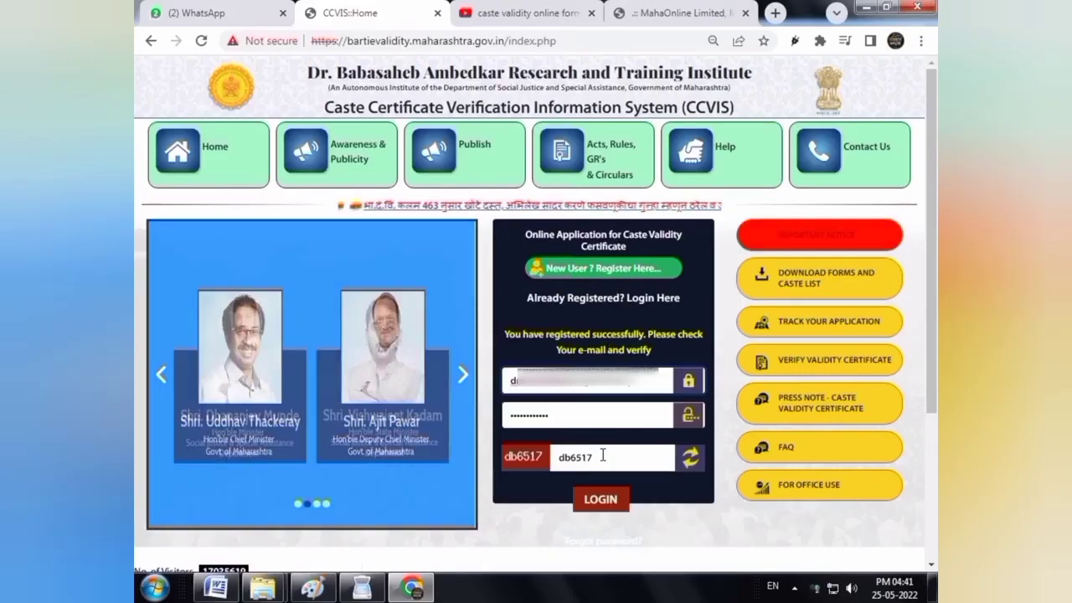
Log in with the filled credentials, tick 'I agree' to the terms and proceed
{"action": "left_click", "coordinate": [601, 504]}
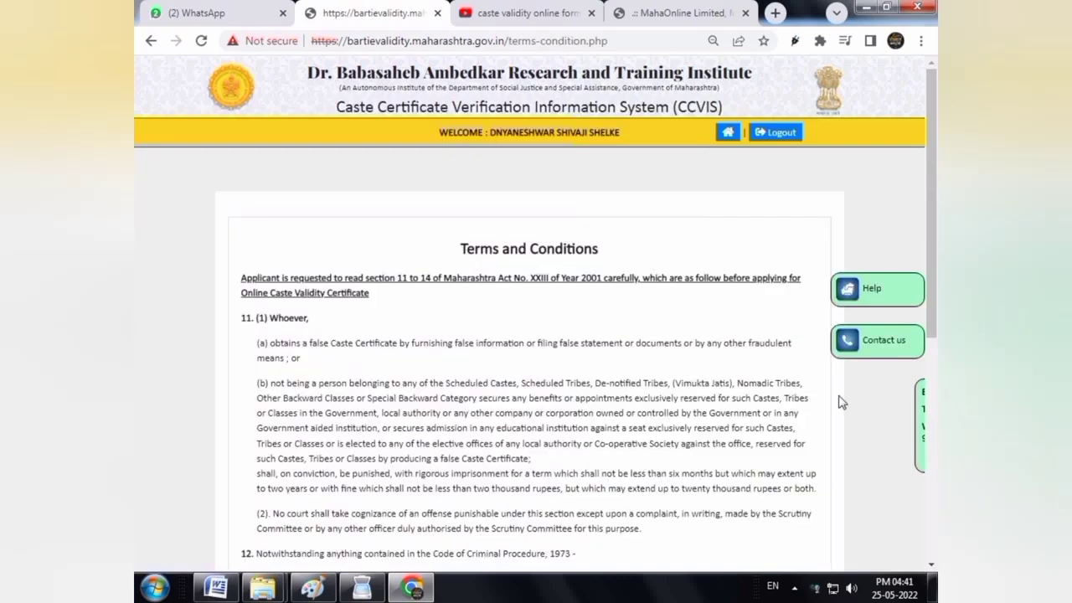
{"action": "left_click_drag", "start_coordinate": [932, 299], "coordinate": [932, 526]}
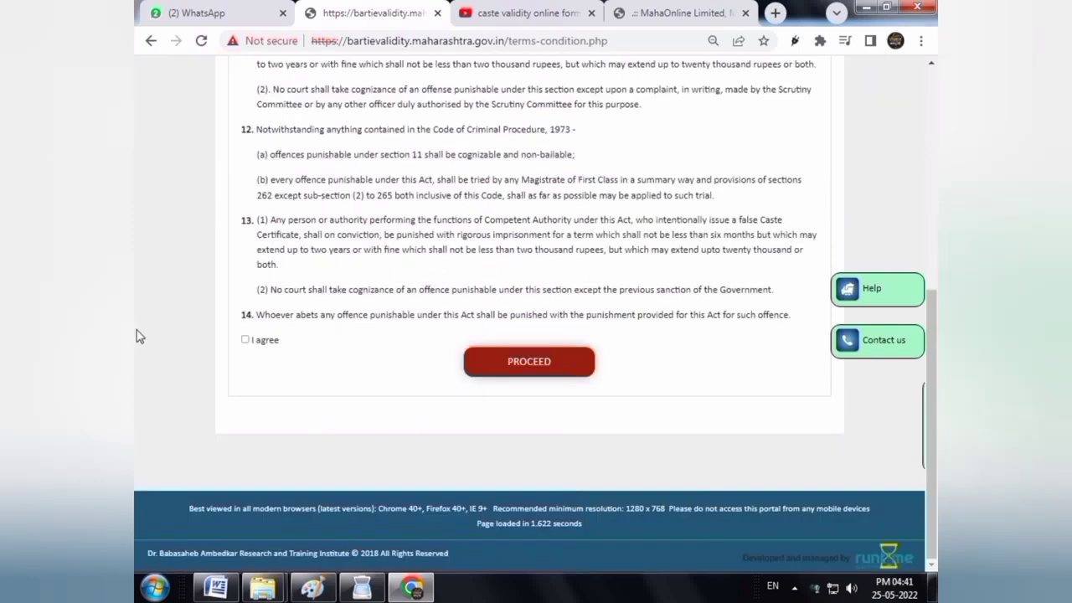
{"action": "left_click", "coordinate": [244, 339]}
{"action": "left_click", "coordinate": [502, 366]}
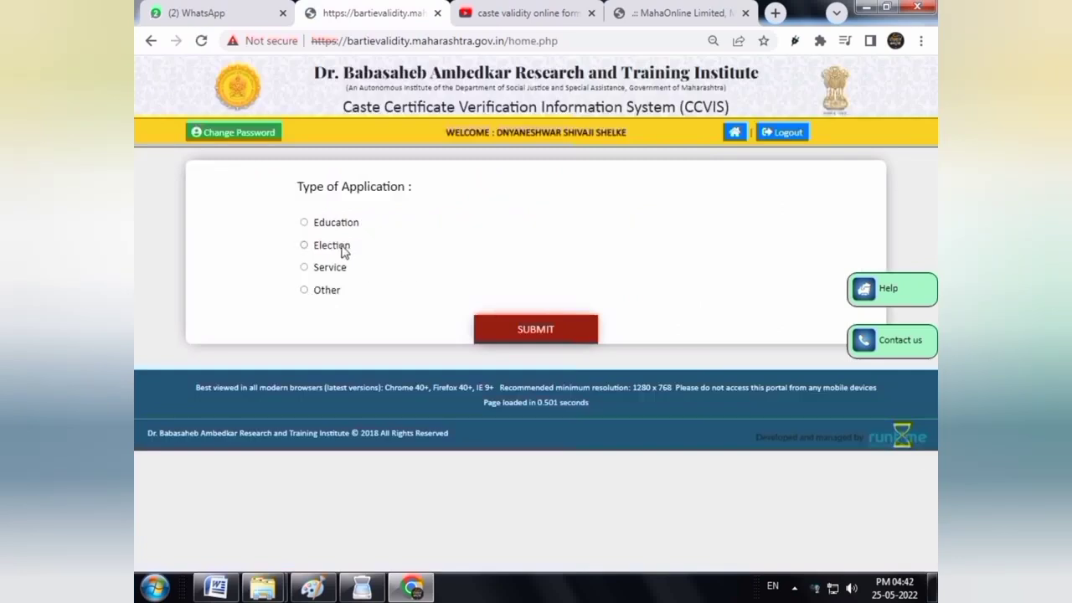
Choose Education type with Government of India Scholarship purpose and Graduation level
{"action": "left_click", "coordinate": [304, 223]}
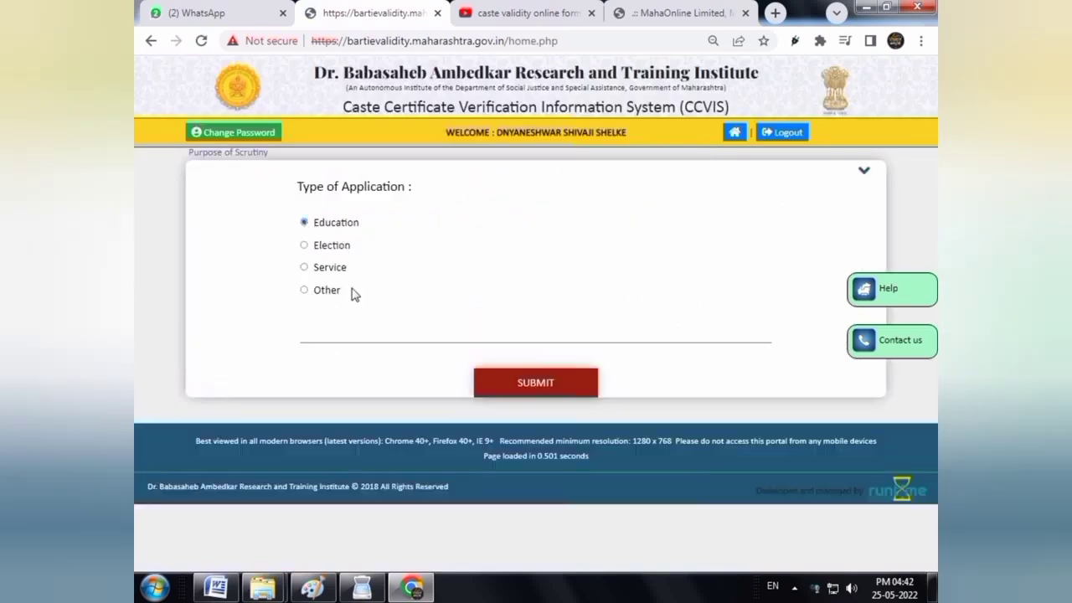
{"action": "left_click", "coordinate": [354, 343]}
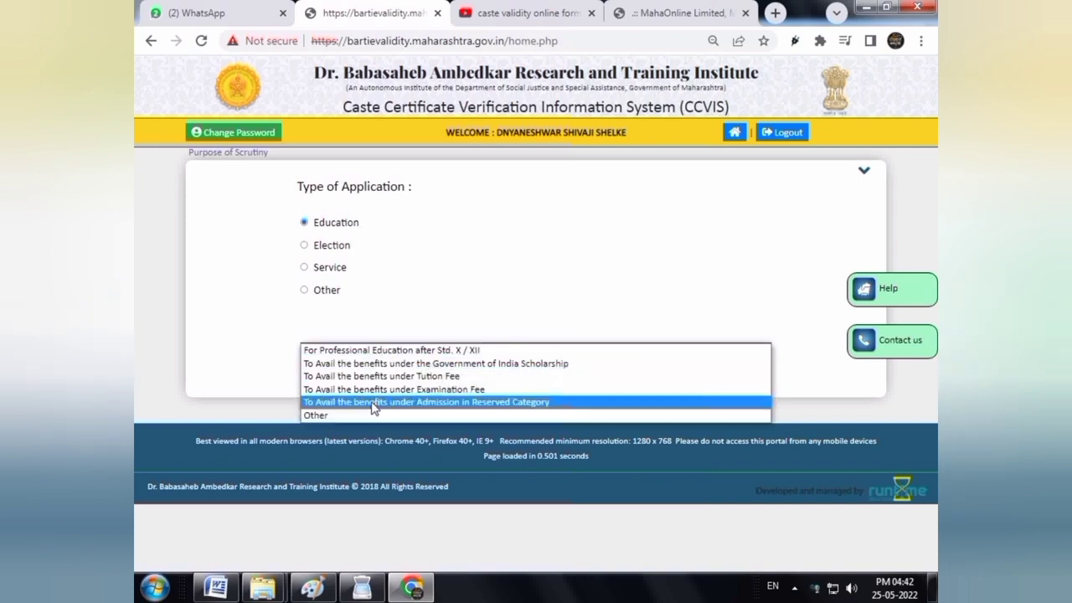
{"action": "left_click", "coordinate": [407, 365]}
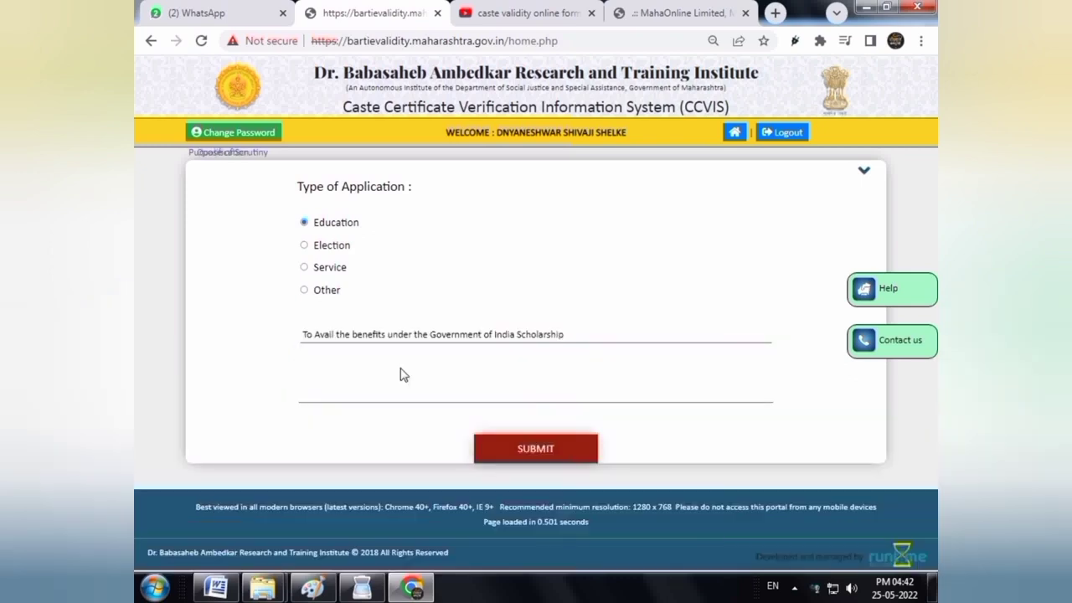
{"action": "left_click", "coordinate": [349, 401]}
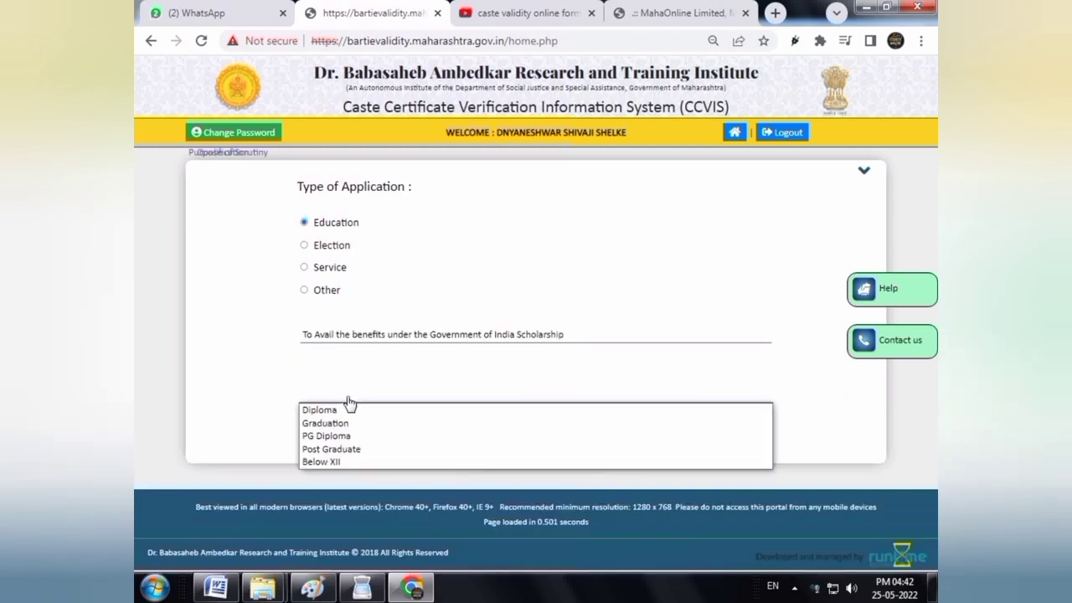
{"action": "left_click", "coordinate": [350, 423]}
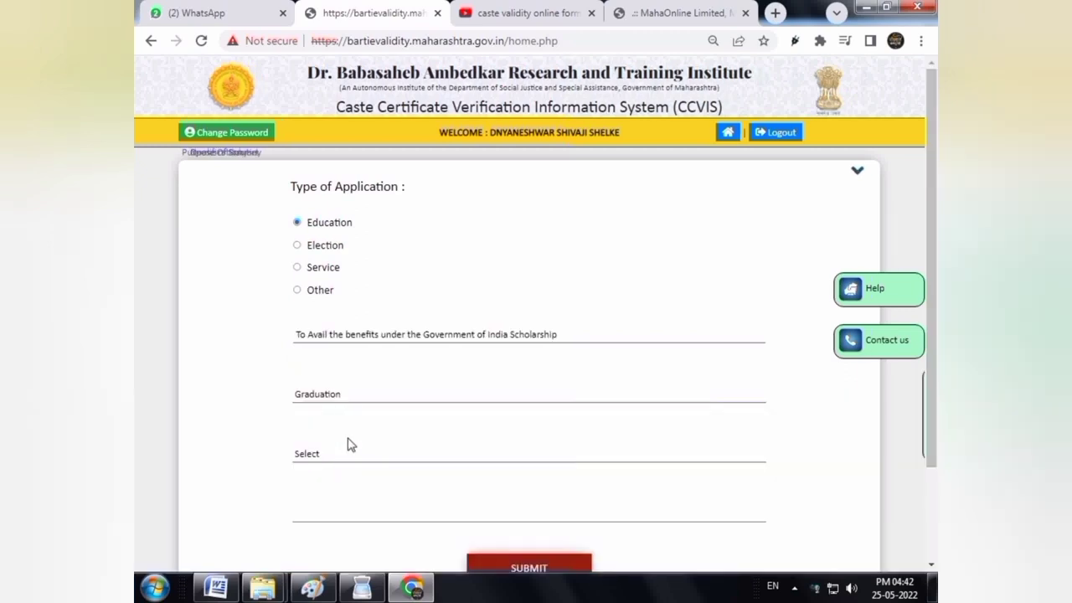
Select degree B.Sc(Agriculture) and subject Agriculture, then submit
{"action": "left_click", "coordinate": [348, 451]}
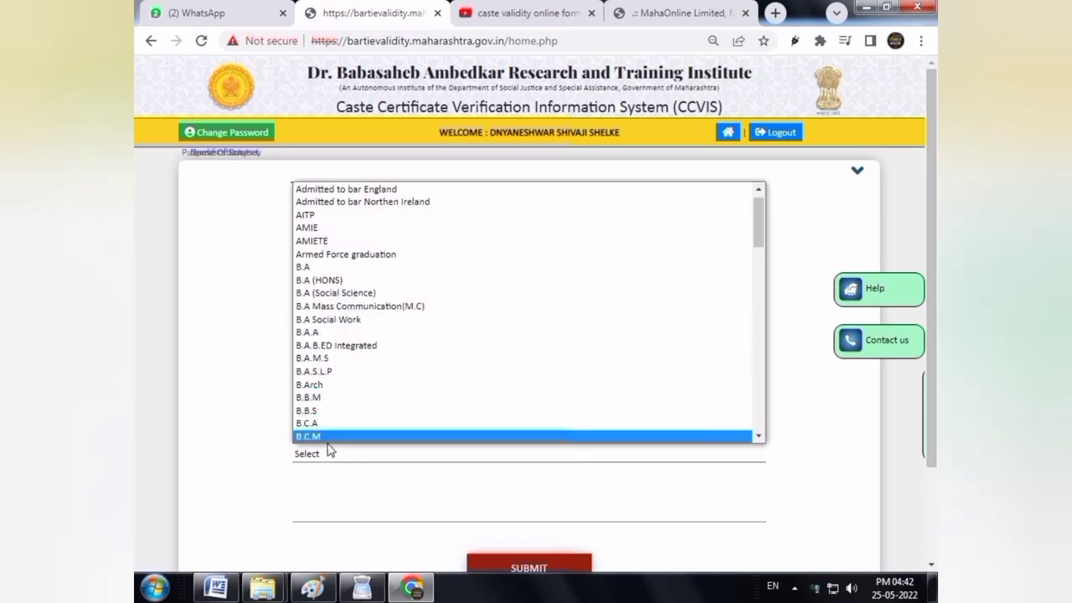
{"action": "key", "text": "Down"}
{"action": "key", "text": "Down"}
{"action": "key", "text": "Down"}
{"action": "key", "text": "Down"}
{"action": "key", "text": "Down"}
{"action": "key", "text": "Down"}
{"action": "key", "text": "Down"}
{"action": "key", "text": "Down"}
{"action": "key", "text": "Down"}
{"action": "key", "text": "Down"}
{"action": "key", "text": "Down"}
{"action": "key", "text": "Down"}
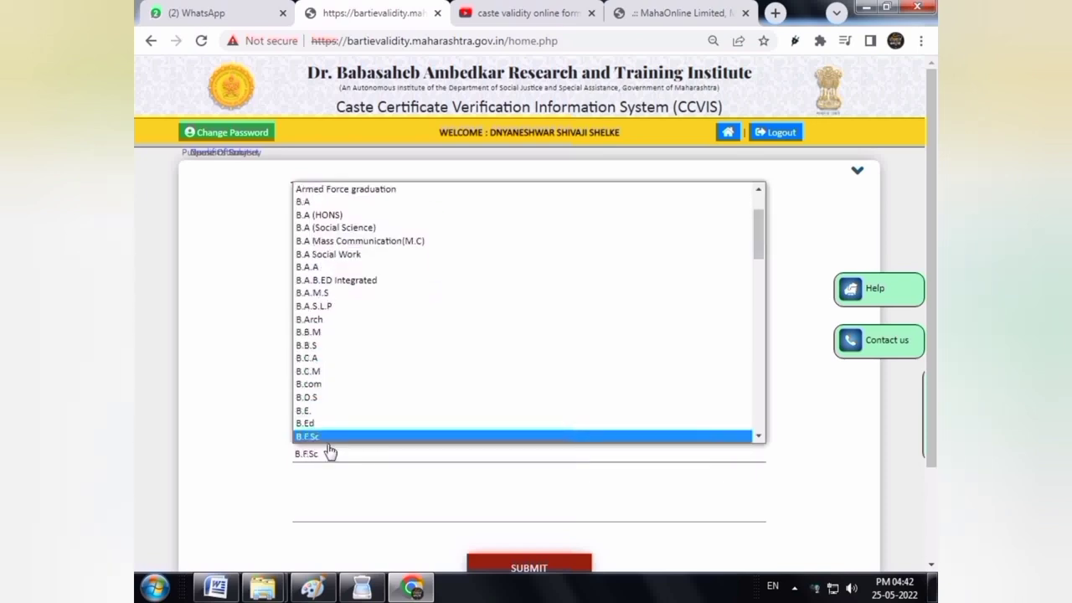
{"action": "key", "text": "Down"}
{"action": "key", "text": "Down"}
{"action": "key", "text": "Down"}
{"action": "key", "text": "Down"}
{"action": "key", "text": "Down"}
{"action": "key", "text": "Down"}
{"action": "key", "text": "Down"}
{"action": "key", "text": "Down"}
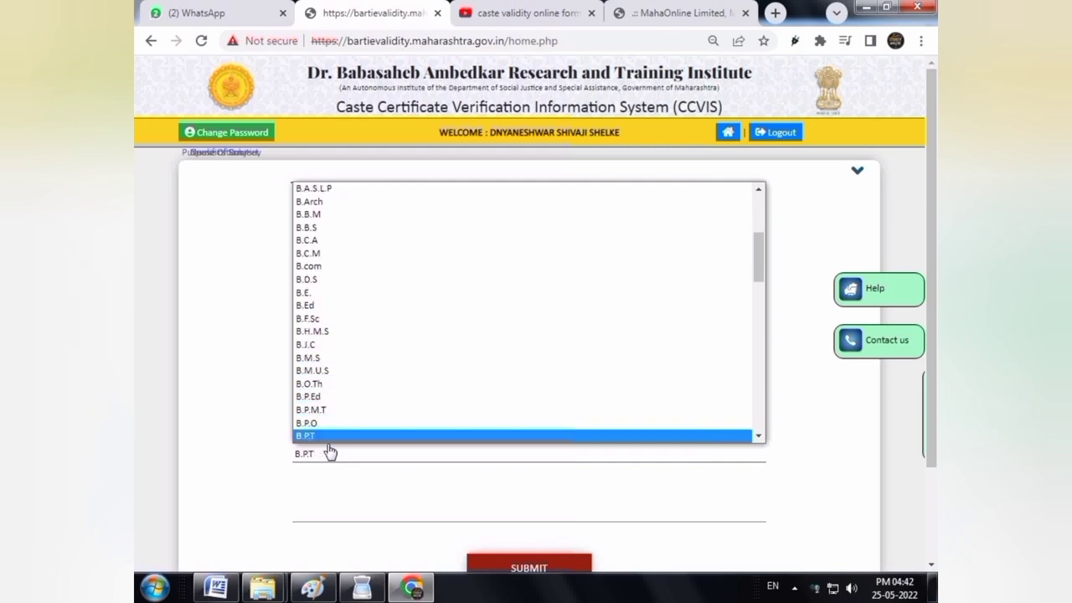
{"action": "key", "text": "Down"}
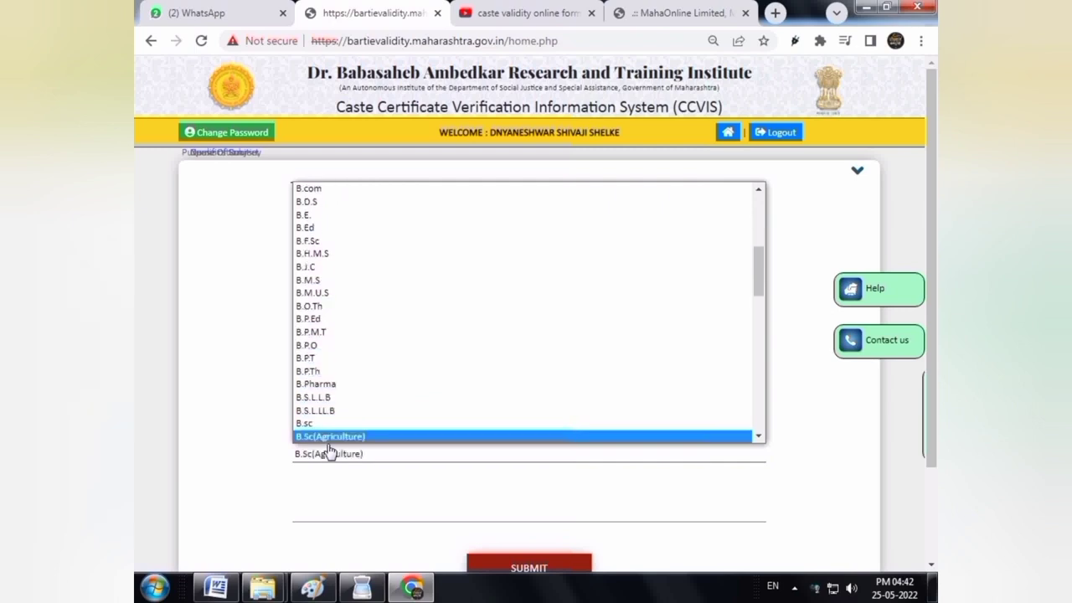
{"action": "key", "text": "Down"}
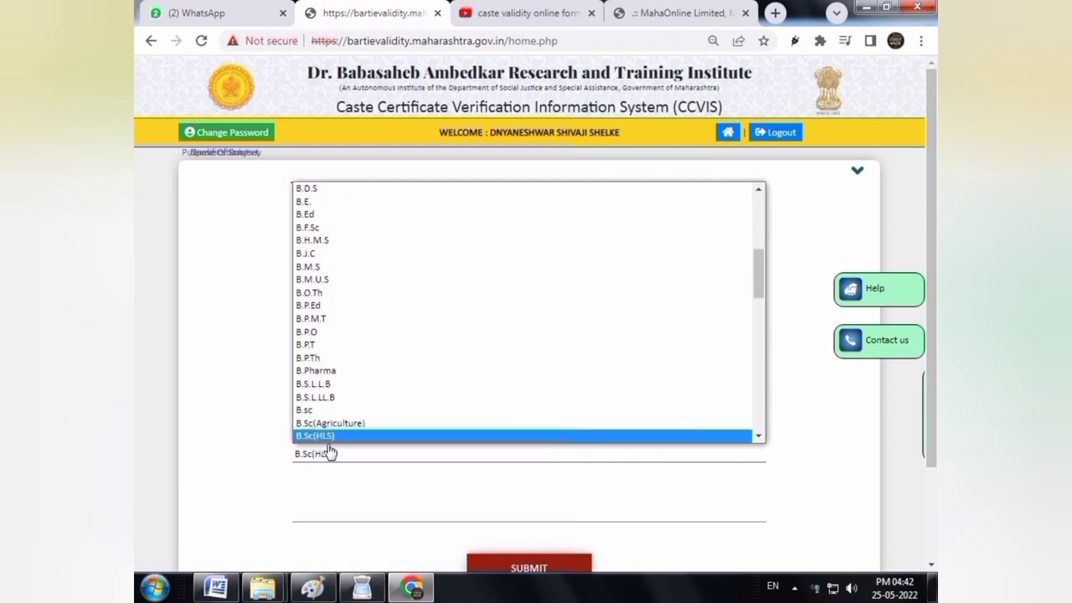
{"action": "key", "text": "Up"}
{"action": "key", "text": "Return"}
{"action": "left_click", "coordinate": [312, 519]}
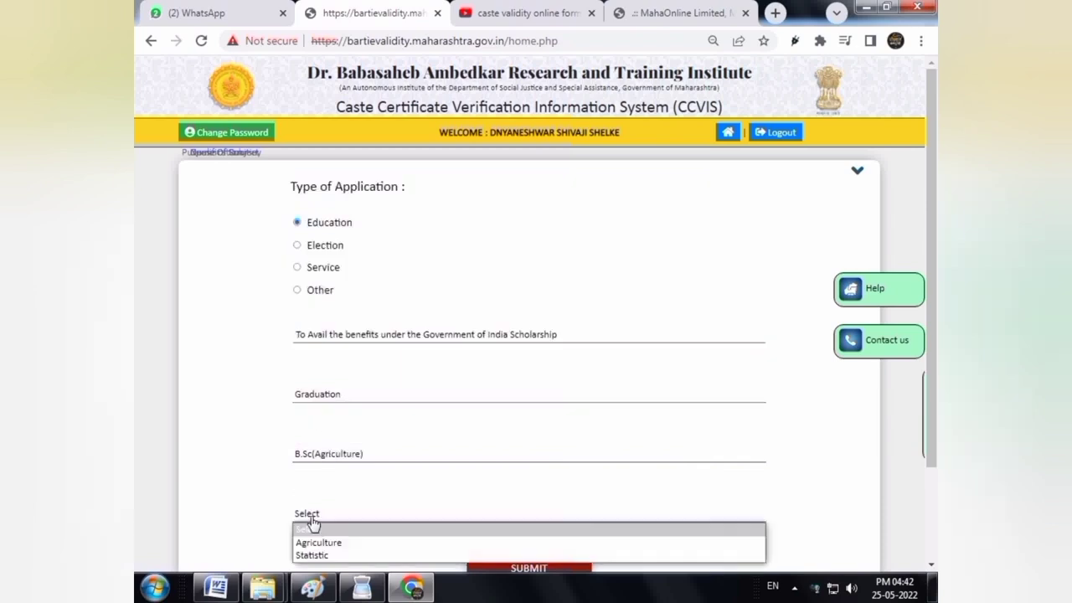
{"action": "left_click", "coordinate": [335, 544]}
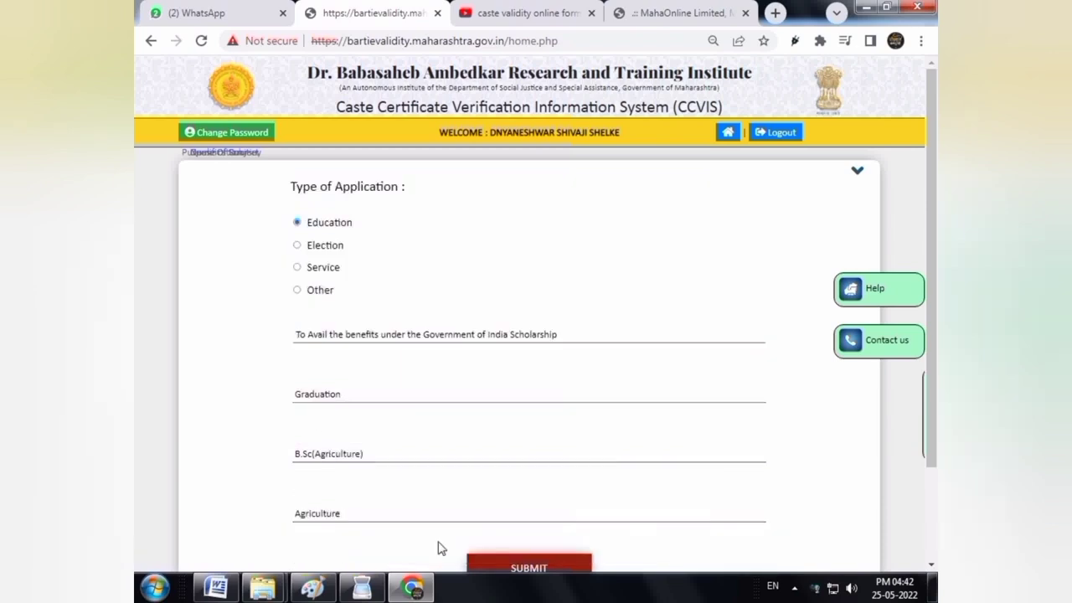
{"action": "scroll", "coordinate": [811, 476], "scroll_direction": "down", "scroll_amount": 3}
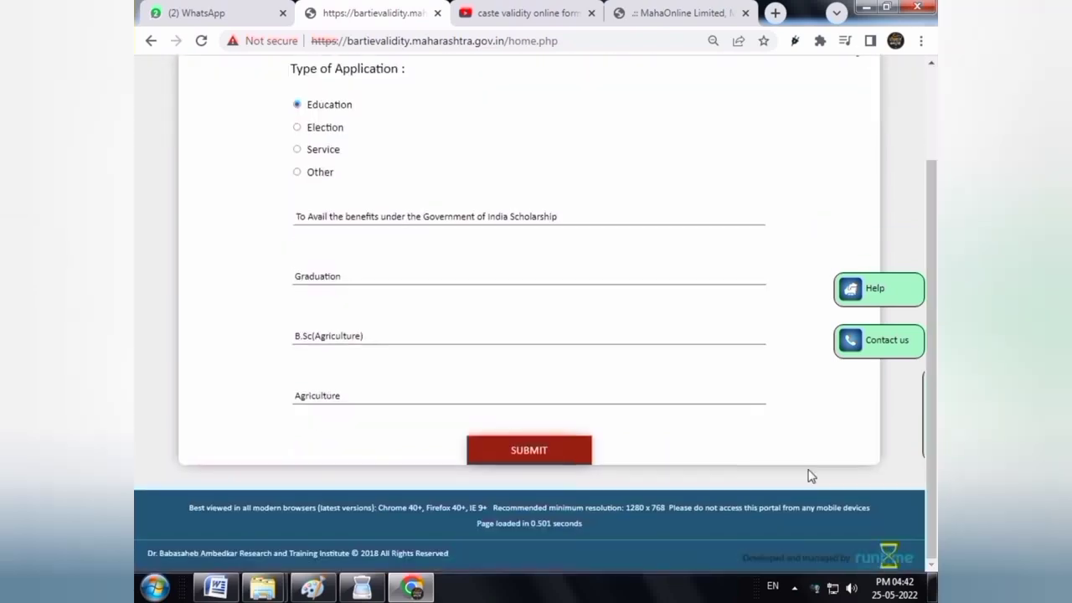
{"action": "left_click", "coordinate": [528, 452]}
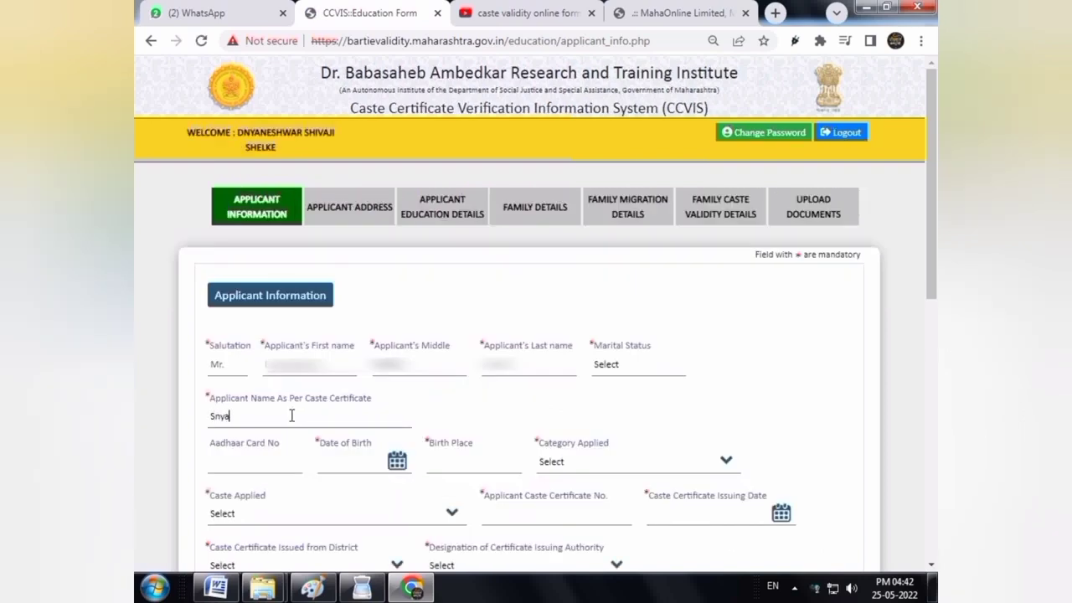
Correct the applicant name's first letter to D and enter the Aadhaar number
{"action": "type", "text": "ne"}
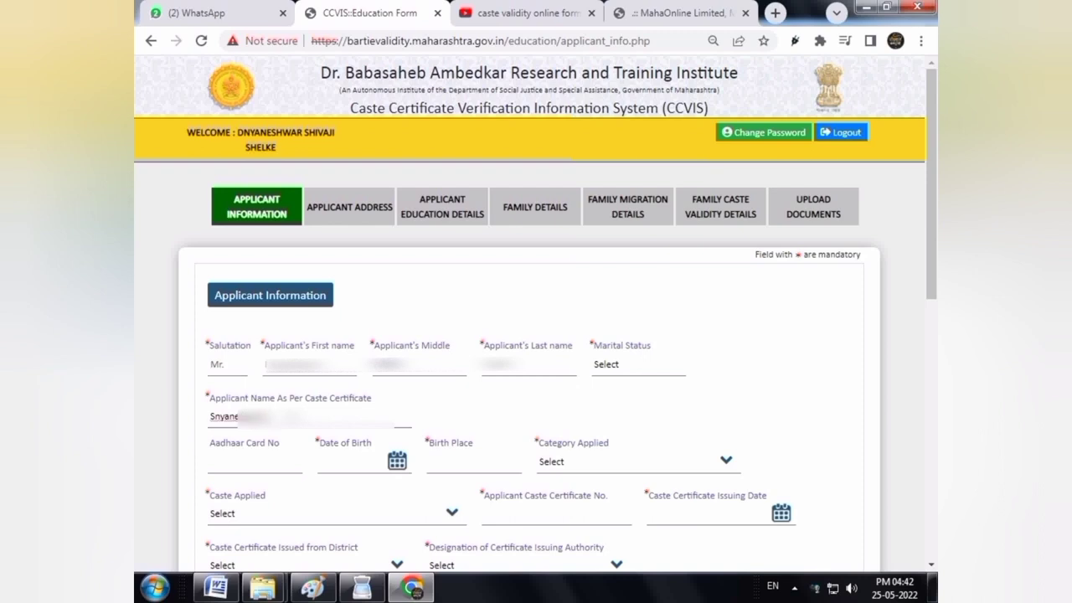
{"action": "type", "text": "aji"}
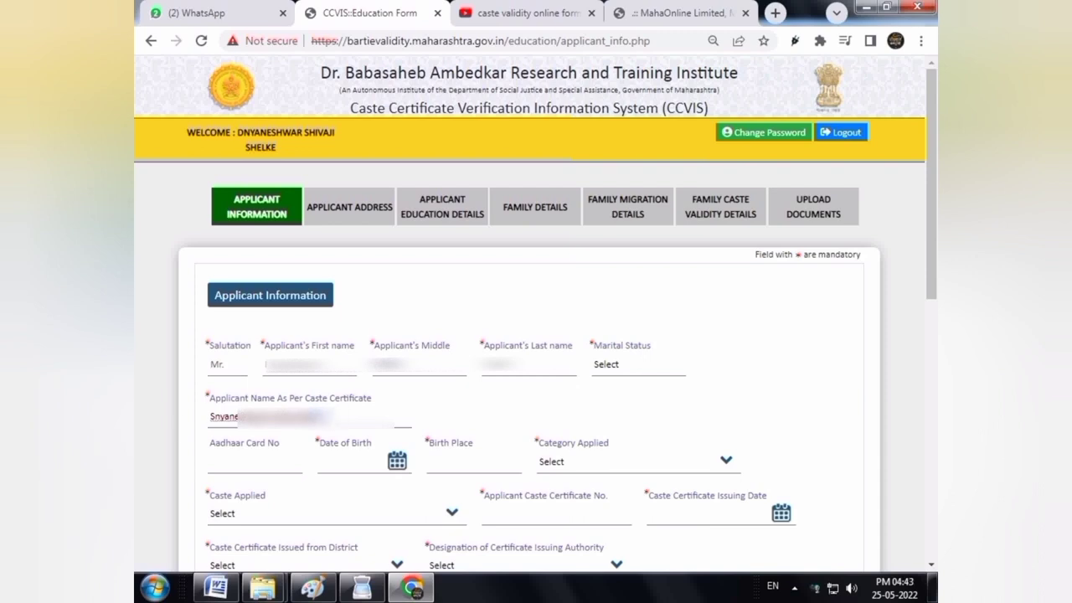
{"action": "left_click_drag", "start_coordinate": [321, 417], "coordinate": [182, 422]}
{"action": "left_click", "coordinate": [216, 417]}
{"action": "key", "text": "BackSpace"}
{"action": "type", "text": "D"}
{"action": "left_click", "coordinate": [266, 472]}
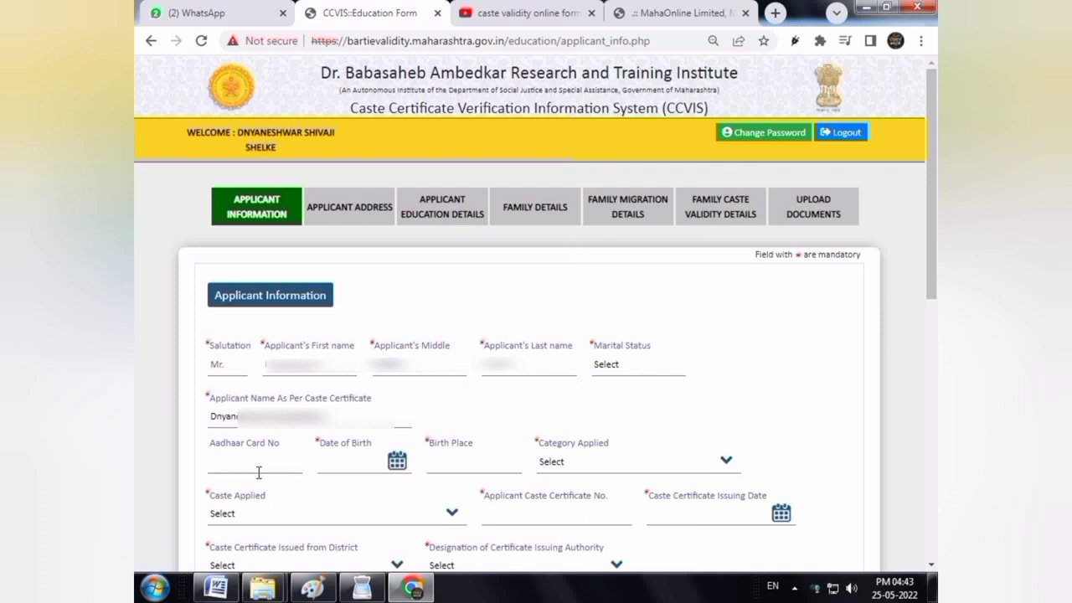
{"action": "type", "text": "***********"}
{"action": "left_click", "coordinate": [367, 457]}
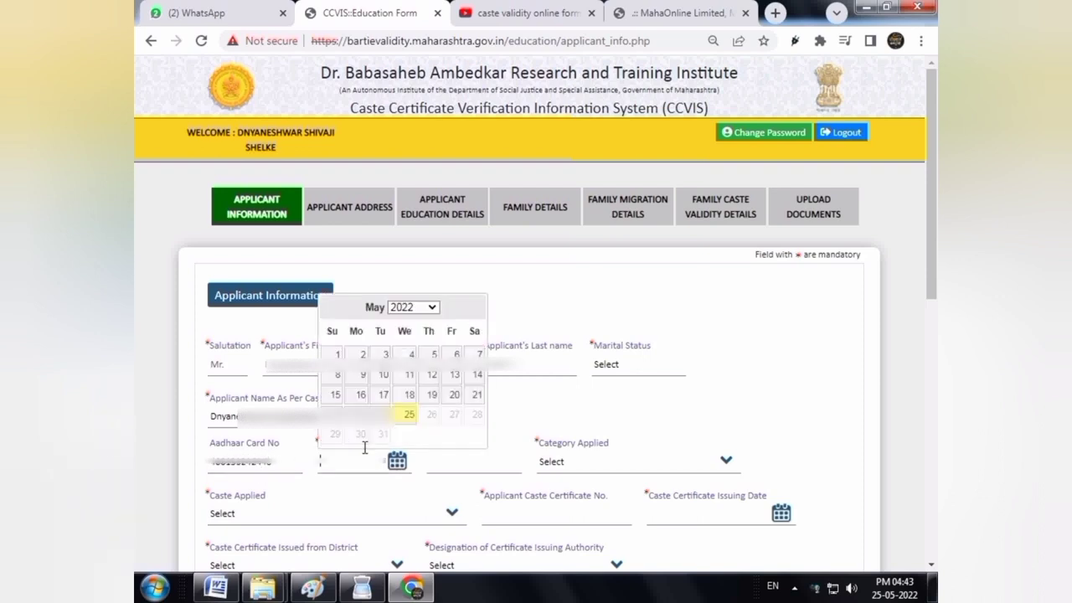
{"action": "left_click", "coordinate": [414, 308]}
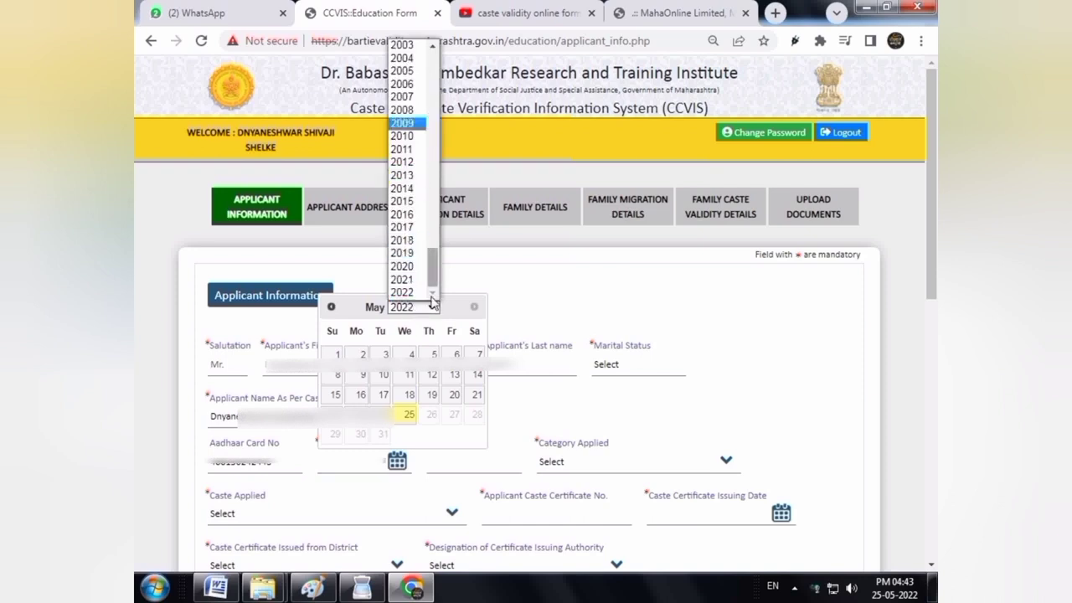
{"action": "left_click_drag", "start_coordinate": [433, 275], "coordinate": [433, 235]}
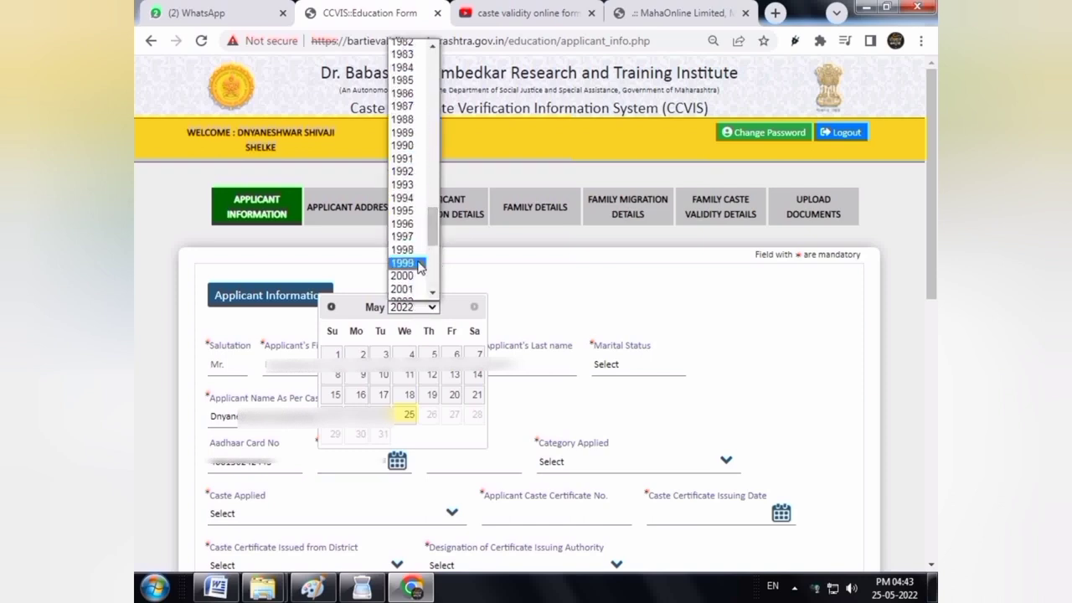
{"action": "left_click", "coordinate": [419, 263]}
{"action": "left_click", "coordinate": [474, 308]}
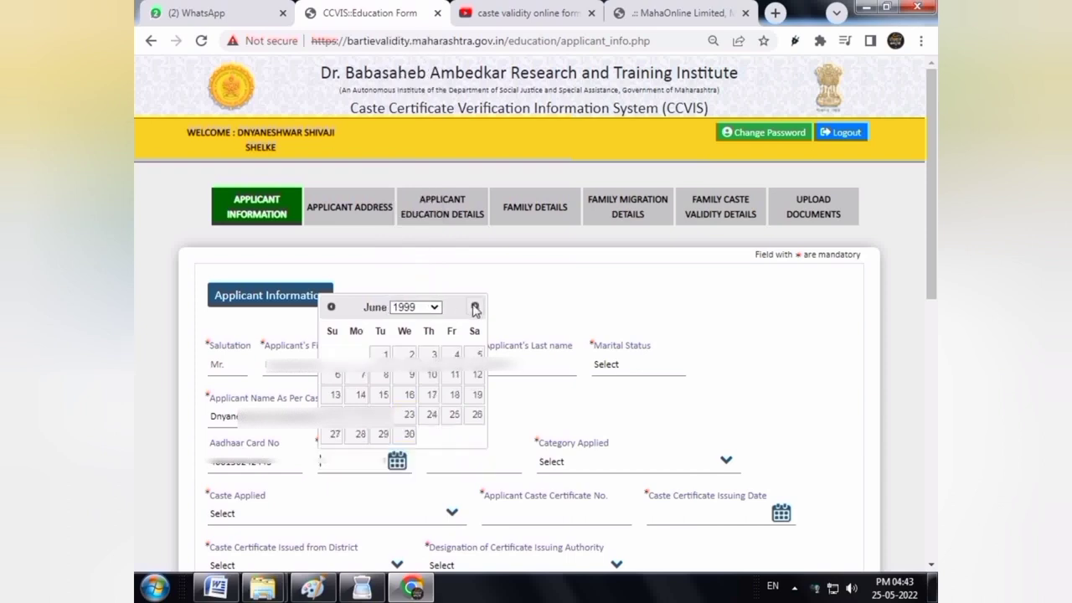
{"action": "left_click", "coordinate": [475, 308]}
{"action": "left_click", "coordinate": [475, 308]}
{"action": "left_click", "coordinate": [475, 309]}
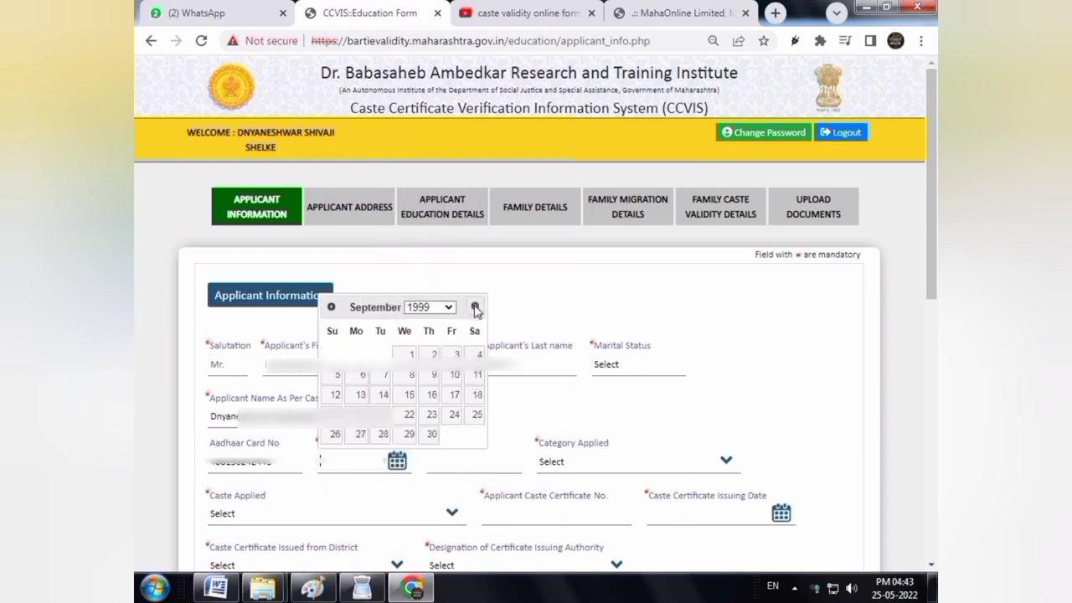
{"action": "left_click", "coordinate": [332, 307]}
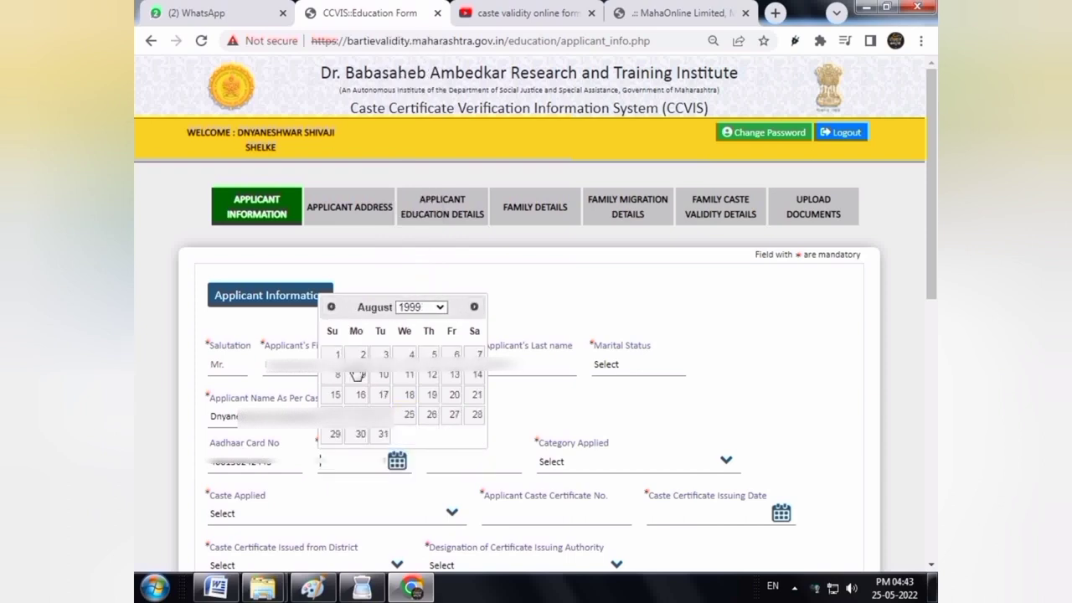
{"action": "left_click", "coordinate": [437, 379]}
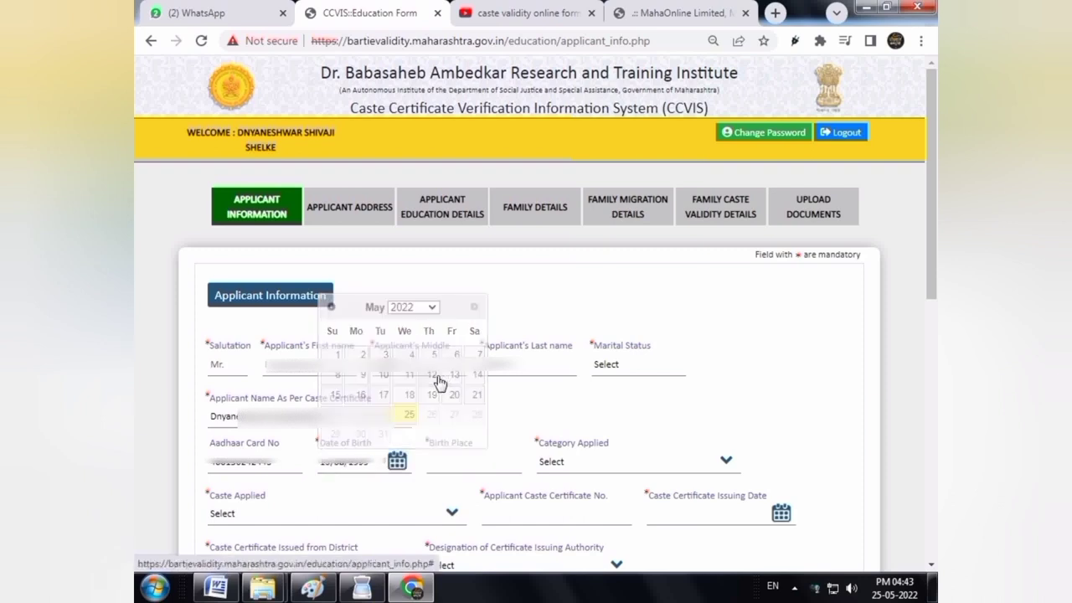
{"action": "left_click", "coordinate": [463, 460]}
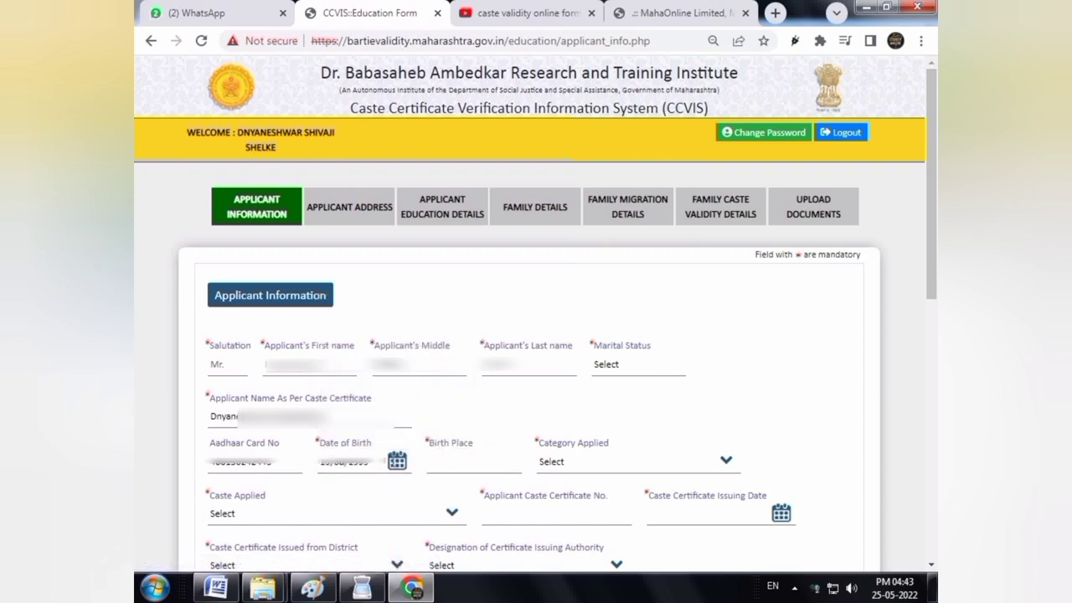
{"action": "left_click", "coordinate": [396, 460]}
{"action": "left_click", "coordinate": [426, 379]}
{"action": "type", "text": "Karhad"}
{"action": "left_click", "coordinate": [568, 463]}
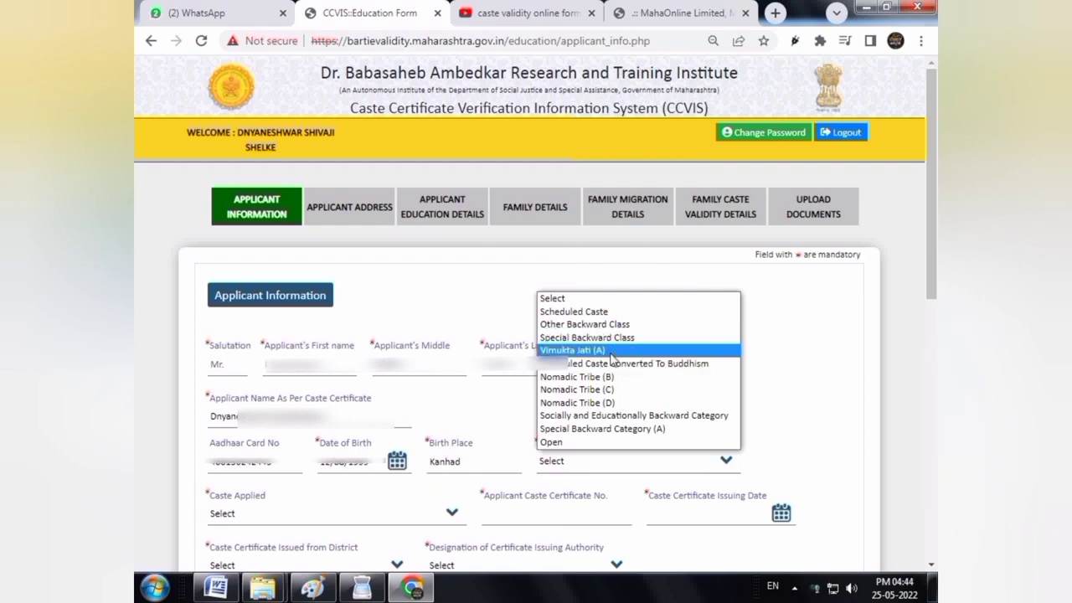
Choose Nomadic Tribe (C) as the applied category and Dhangar (29) as the caste
{"action": "left_click", "coordinate": [578, 389]}
{"action": "scroll", "coordinate": [578, 390], "scroll_direction": "down", "scroll_amount": 2}
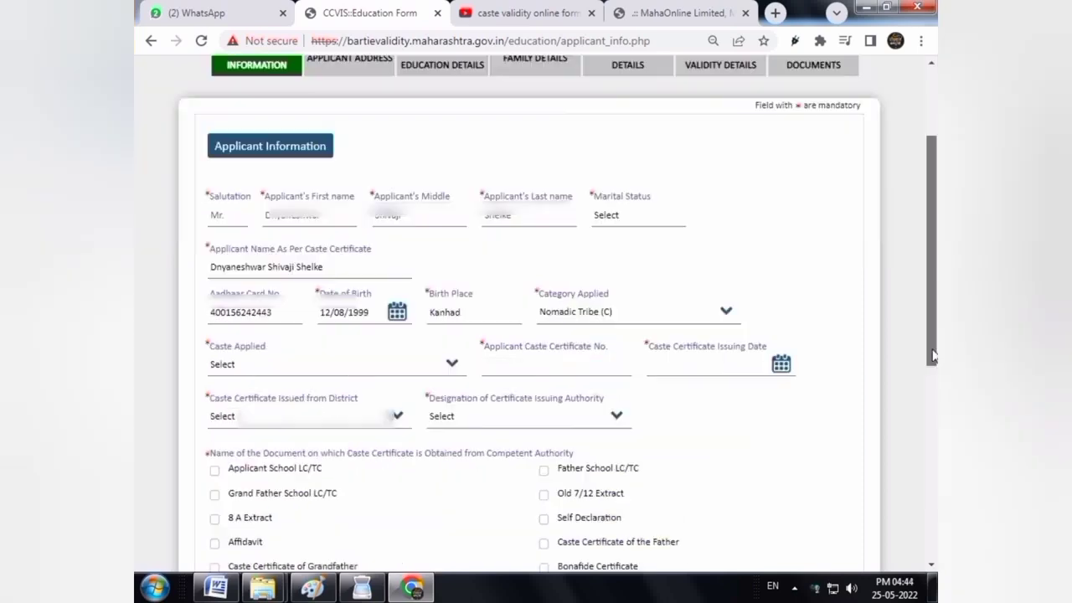
{"action": "left_click", "coordinate": [302, 357]}
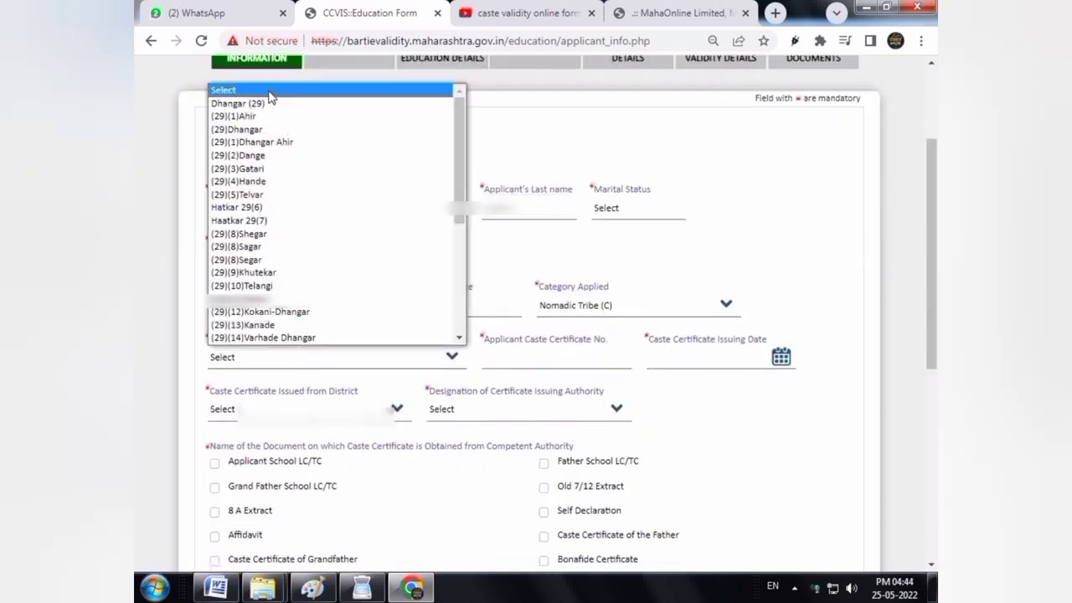
{"action": "scroll", "coordinate": [268, 201], "scroll_direction": "down", "scroll_amount": 6}
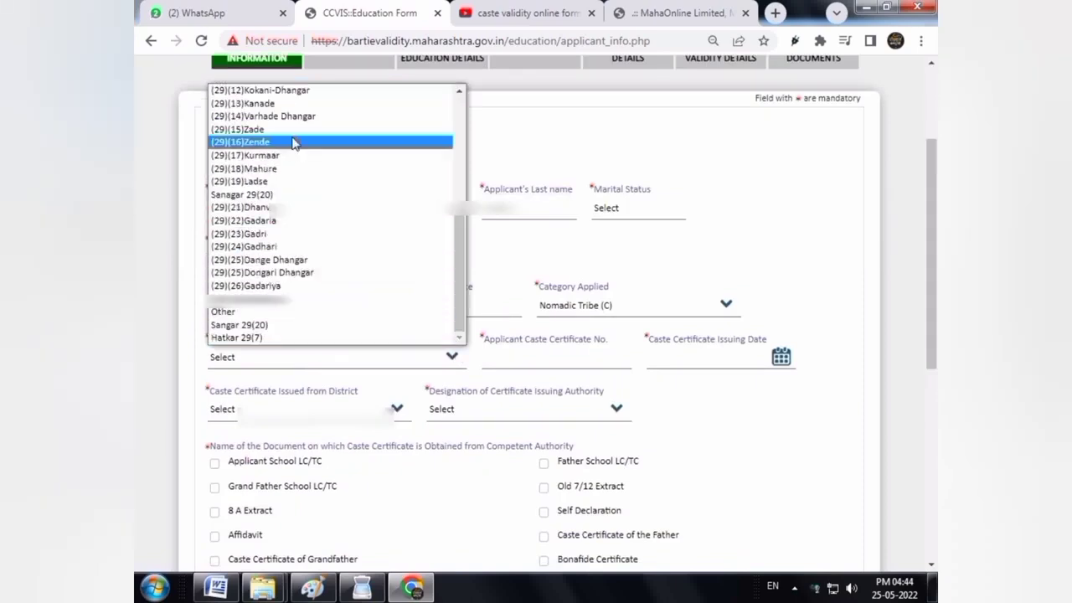
{"action": "left_click_drag", "start_coordinate": [460, 289], "coordinate": [457, 179]}
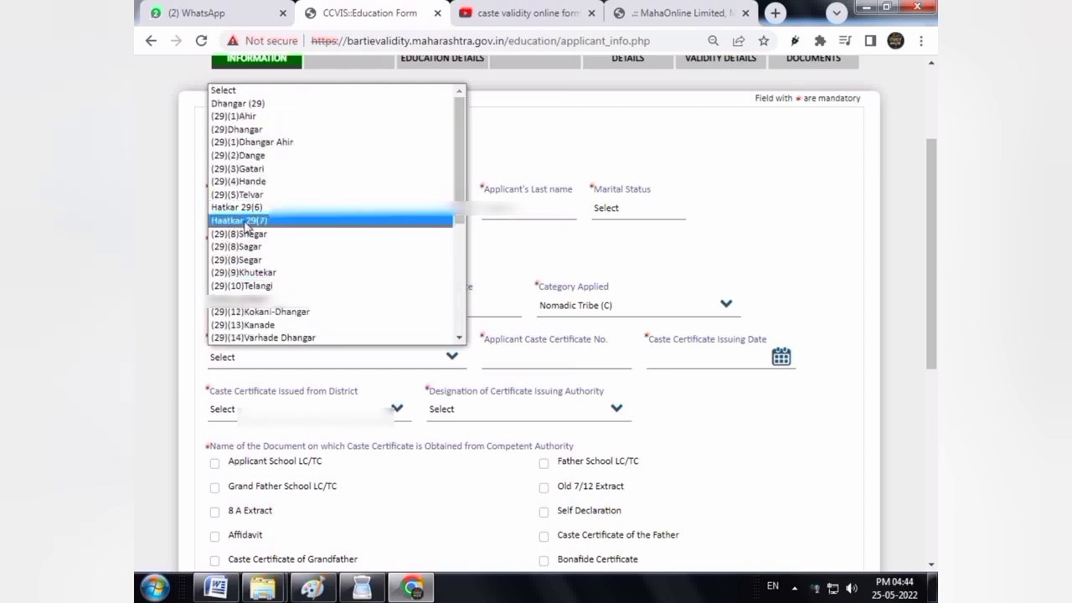
{"action": "left_click", "coordinate": [252, 103]}
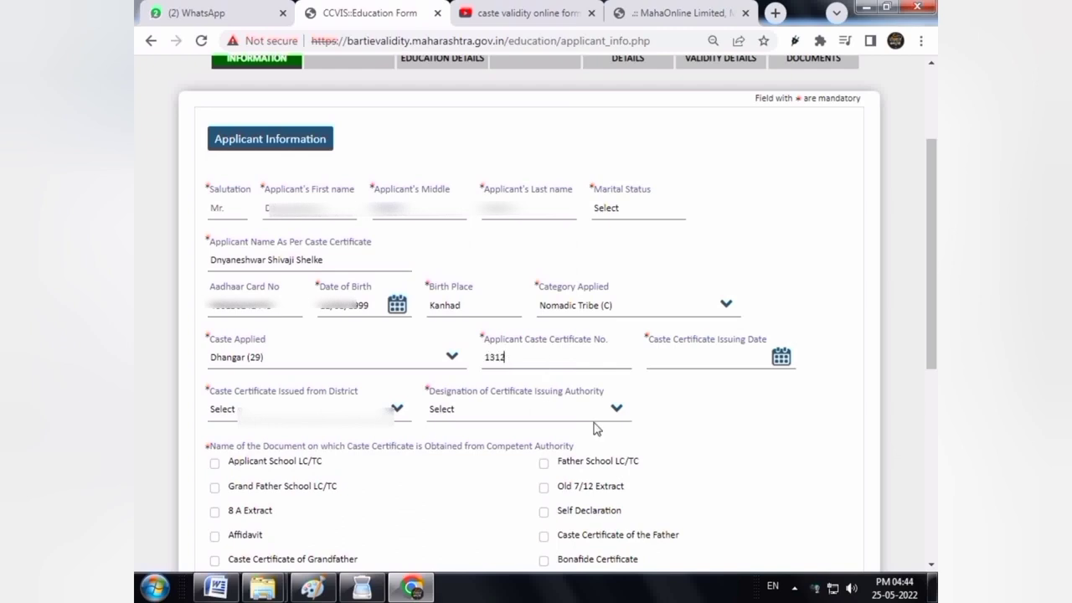
Pick 23 November 2015 as the caste certificate issuing date
{"action": "left_click", "coordinate": [700, 356]}
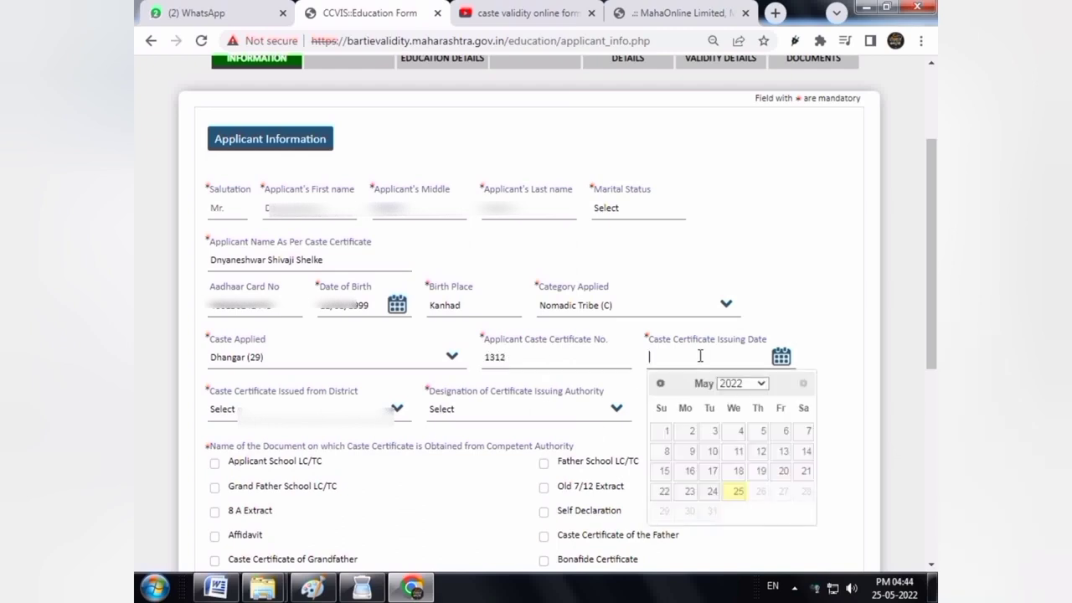
{"action": "left_click", "coordinate": [746, 383]}
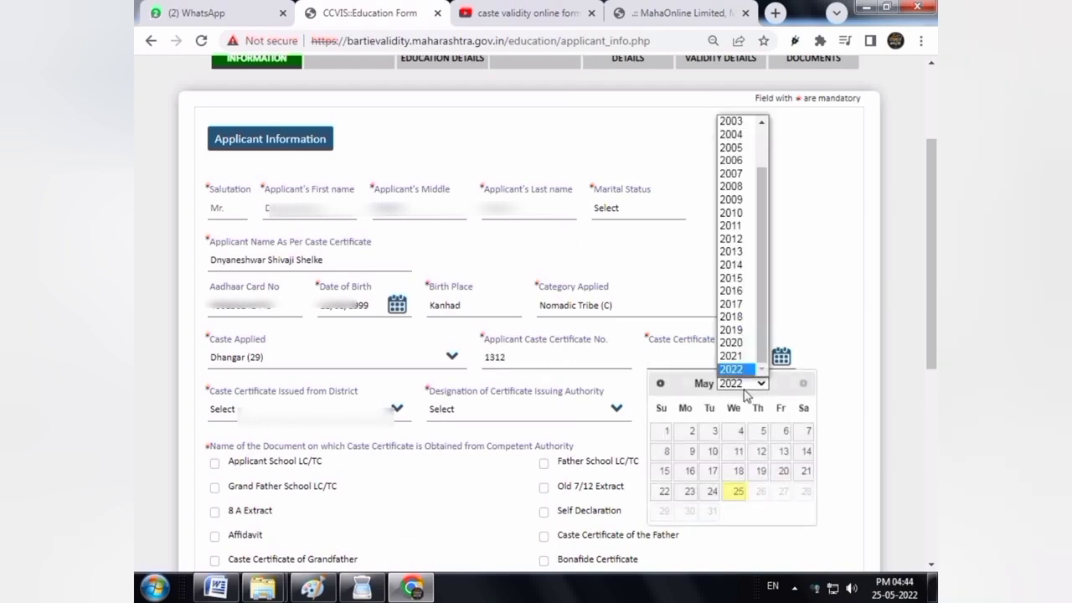
{"action": "left_click", "coordinate": [737, 288]}
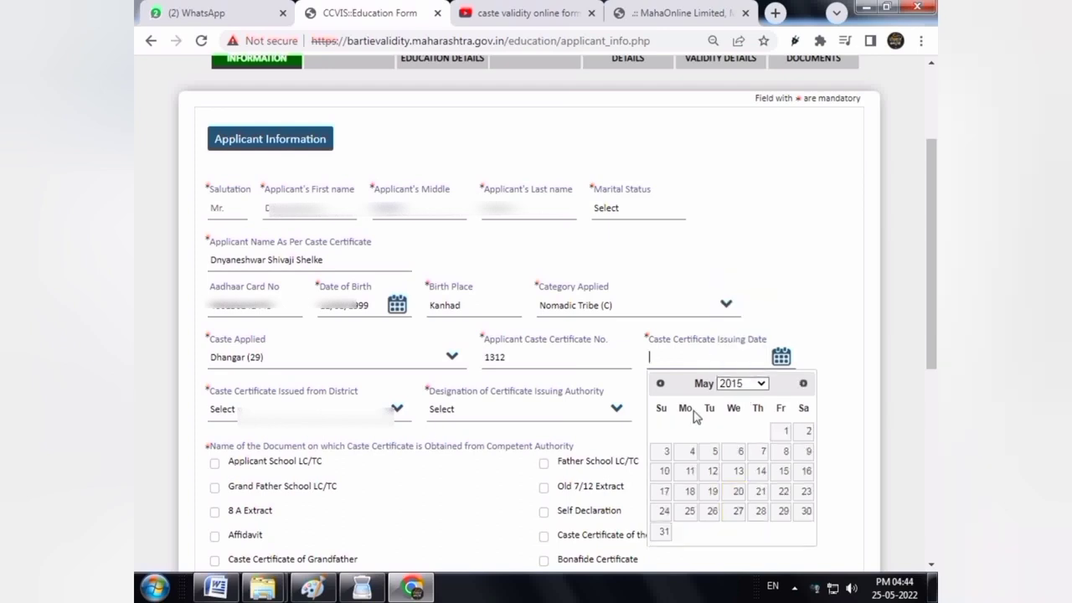
{"action": "left_click", "coordinate": [803, 384]}
{"action": "left_click", "coordinate": [803, 384]}
{"action": "left_click", "coordinate": [804, 384]}
{"action": "left_click", "coordinate": [803, 384]}
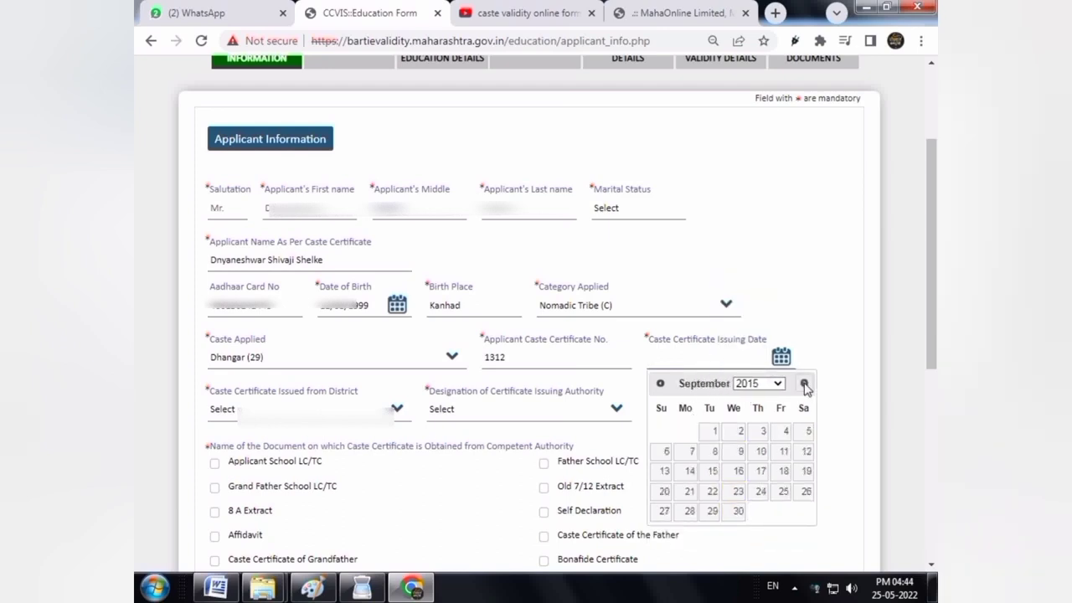
{"action": "left_click", "coordinate": [803, 384]}
{"action": "left_click", "coordinate": [803, 384]}
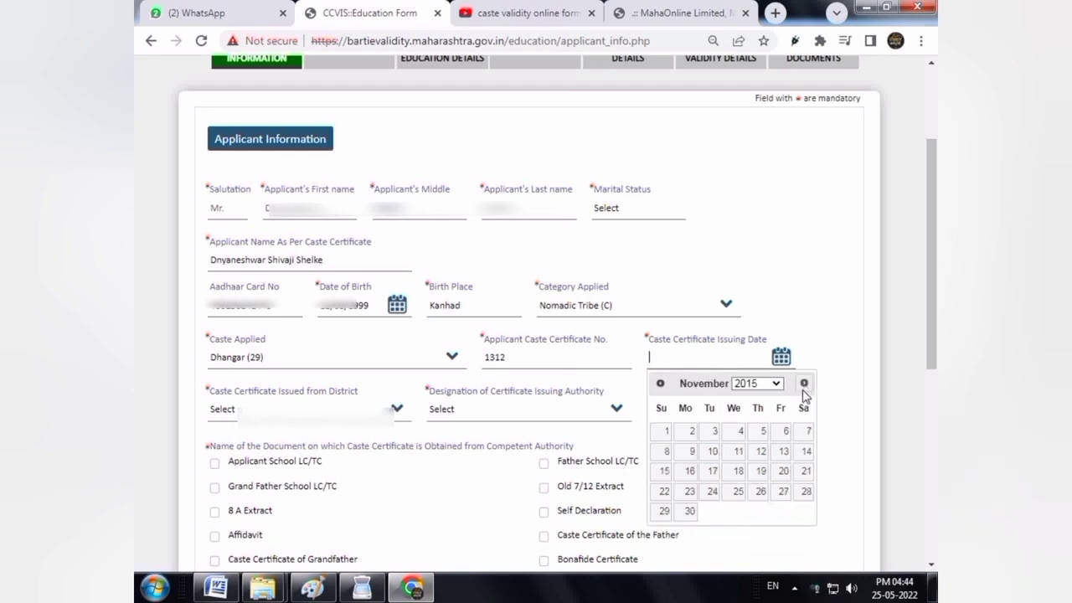
{"action": "left_click", "coordinate": [689, 493]}
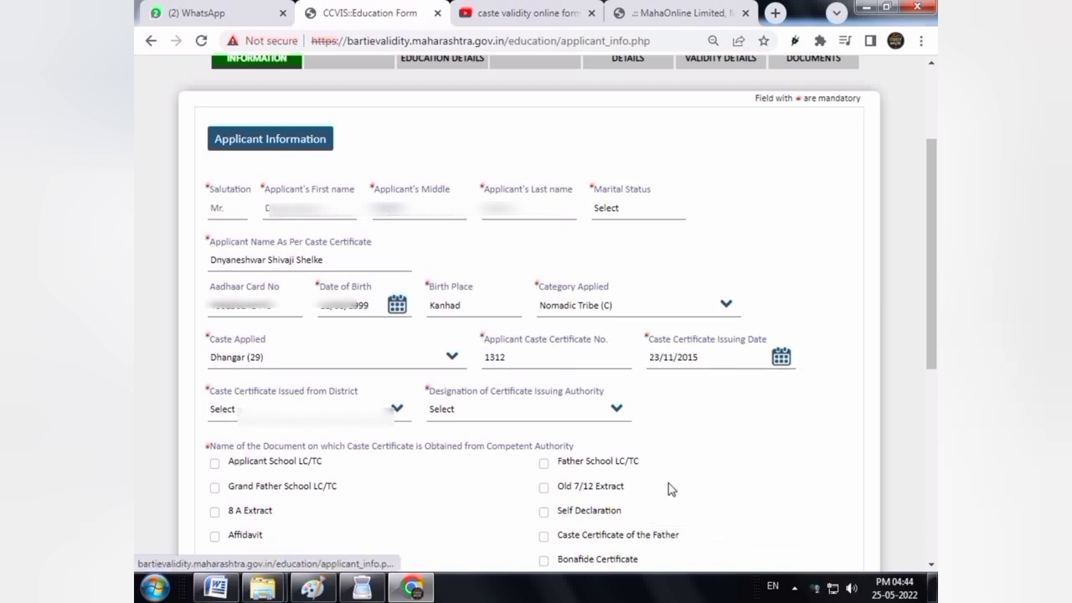
Set issuing district Parbhani, designation Sub Divisional Officer, and office Selu
{"action": "left_click", "coordinate": [254, 409]}
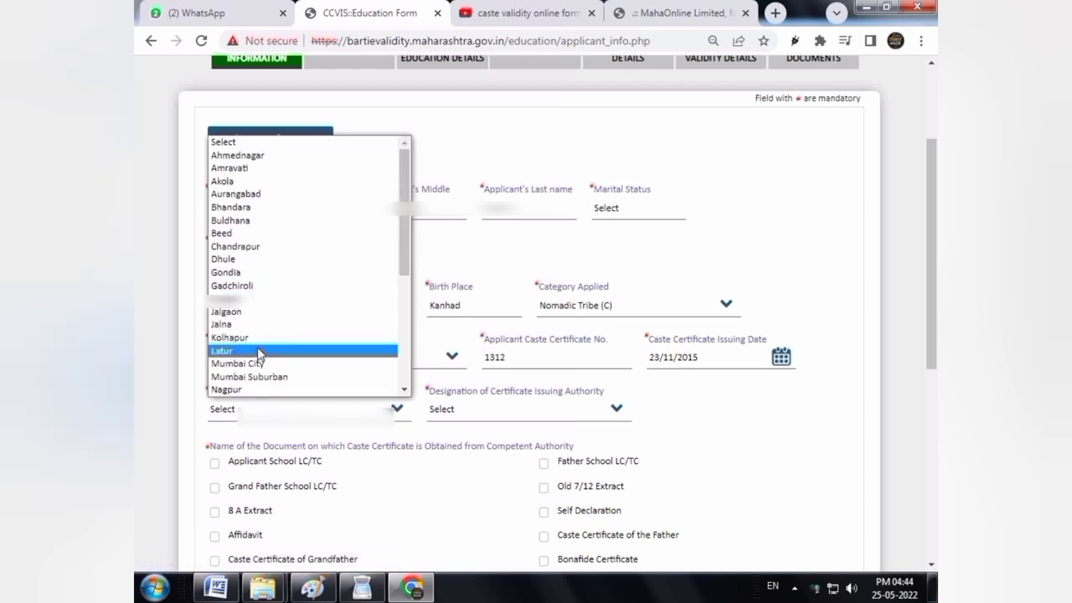
{"action": "key", "text": "p"}
{"action": "key", "text": "p"}
{"action": "key", "text": "Return"}
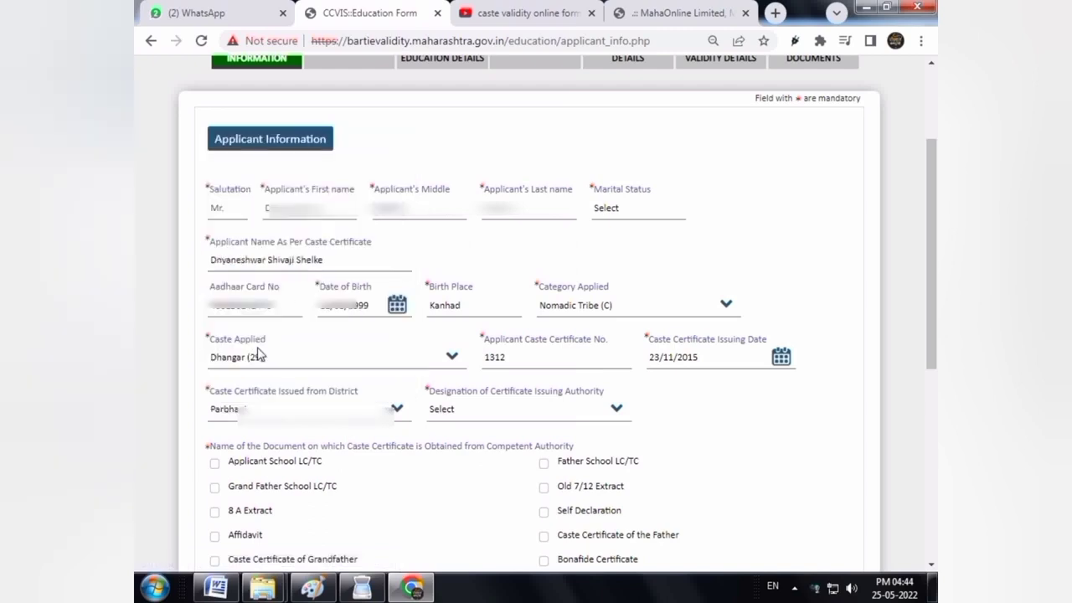
{"action": "left_click", "coordinate": [451, 412]}
{"action": "key", "text": "s"}
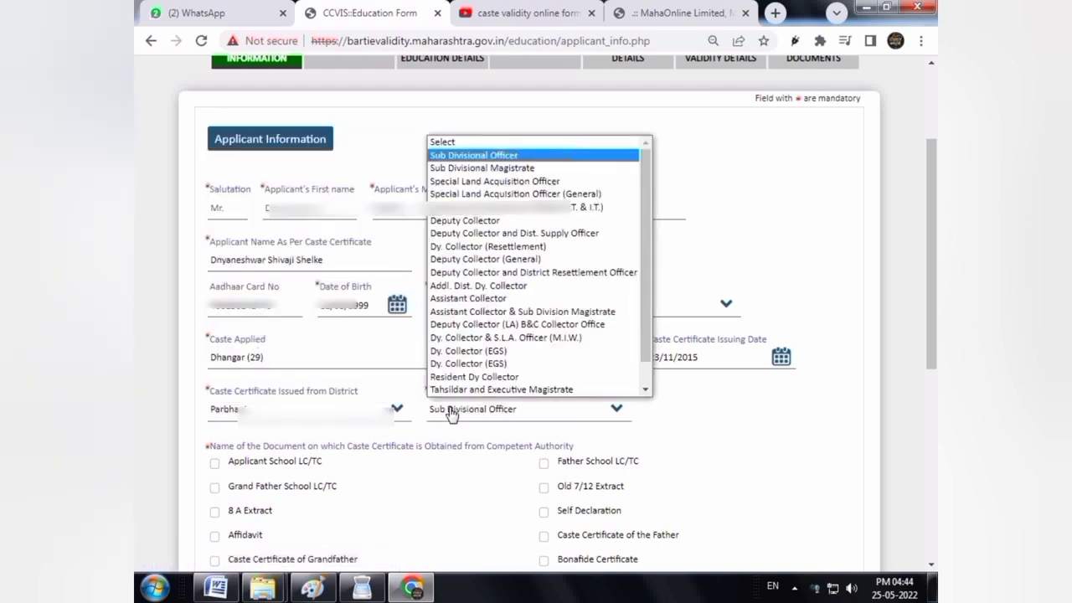
{"action": "key", "text": "Return"}
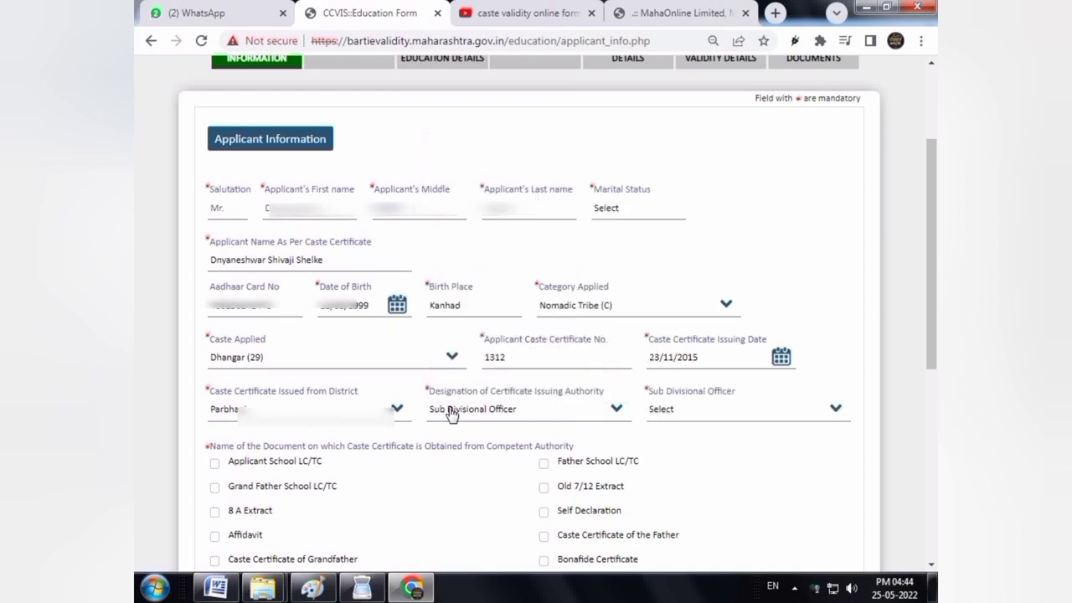
{"action": "left_click", "coordinate": [689, 413]}
{"action": "key", "text": "s"}
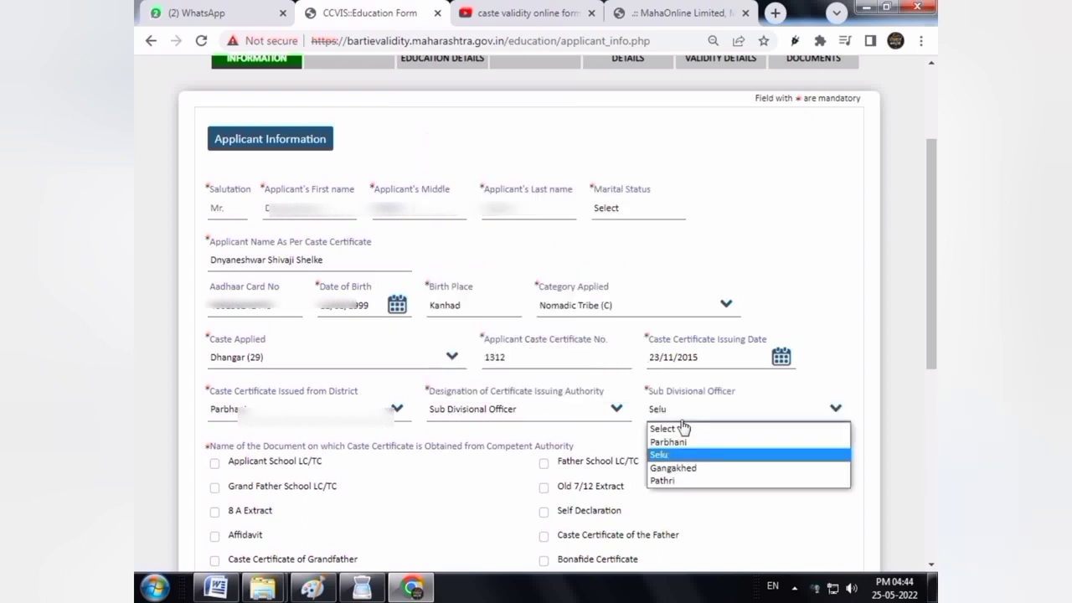
{"action": "left_click", "coordinate": [574, 410]}
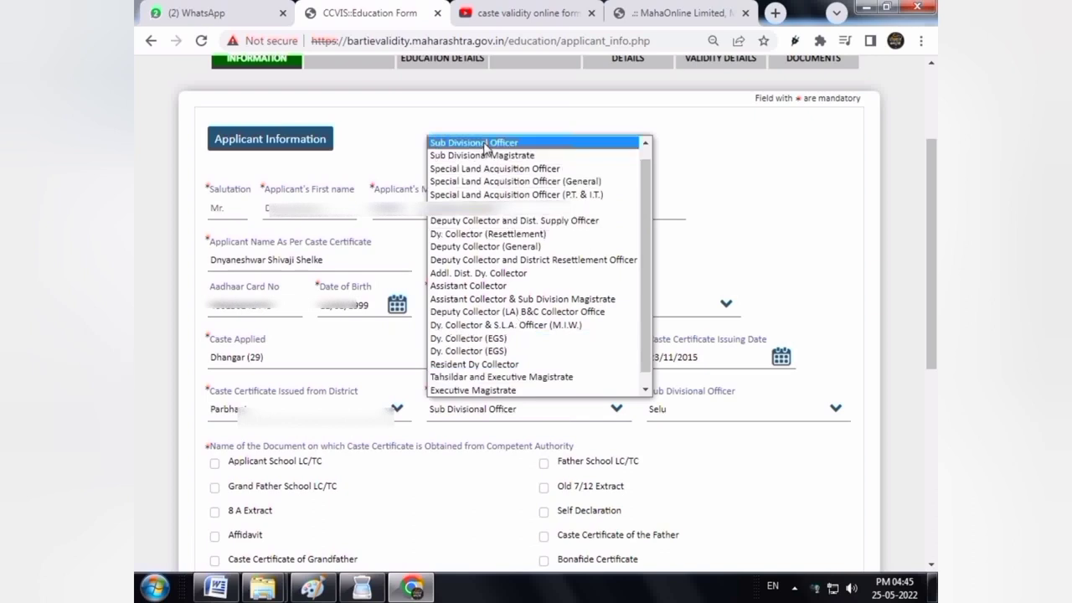
{"action": "key", "text": "Down"}
{"action": "key", "text": "Down"}
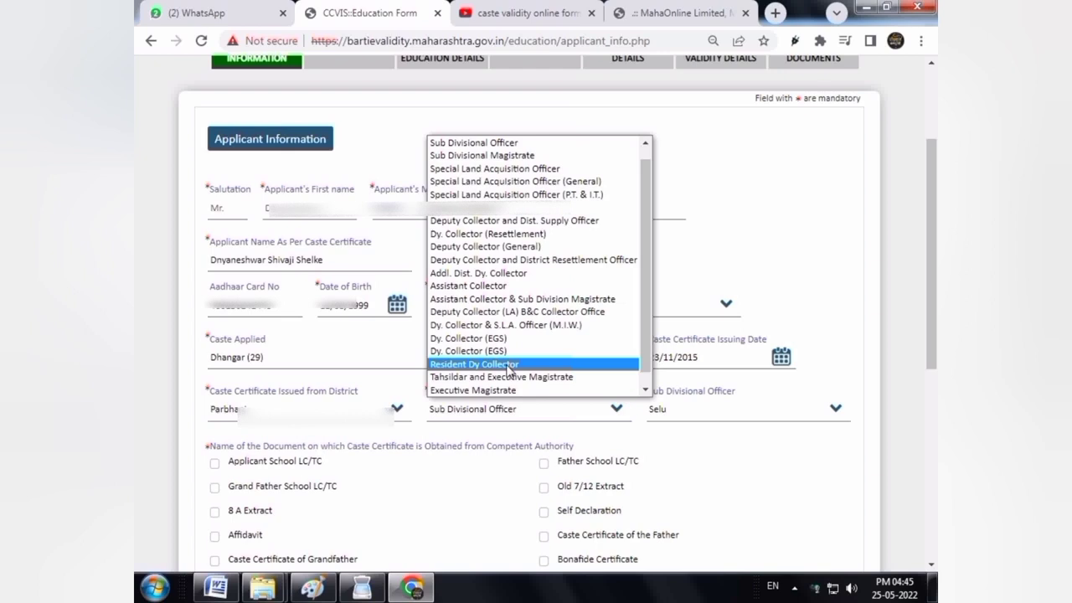
{"action": "left_click", "coordinate": [503, 144]}
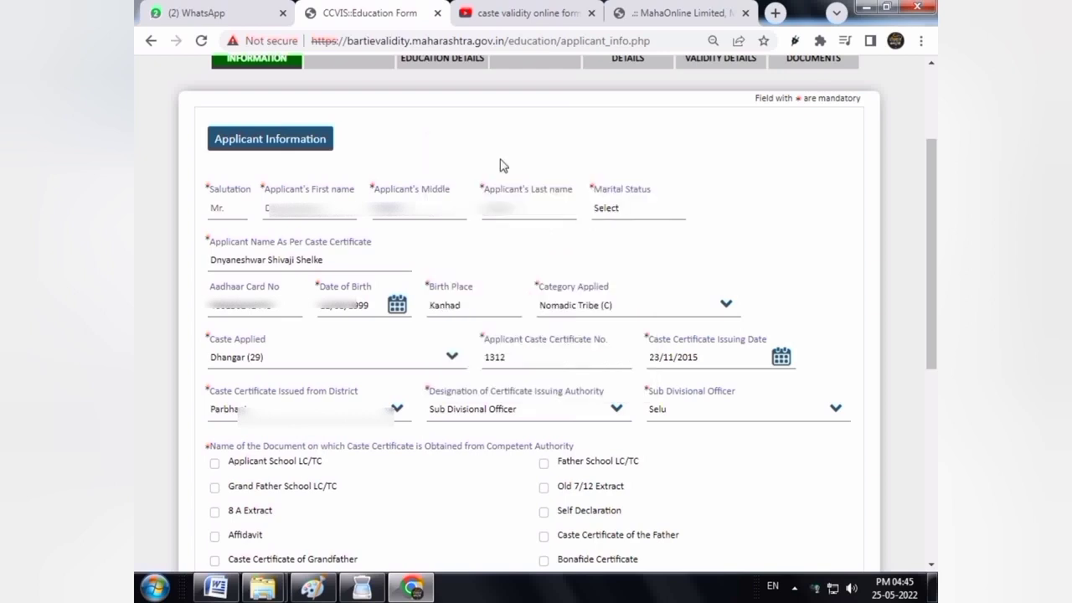
{"action": "left_click", "coordinate": [688, 415]}
{"action": "left_click", "coordinate": [688, 416]}
{"action": "left_click", "coordinate": [689, 416]}
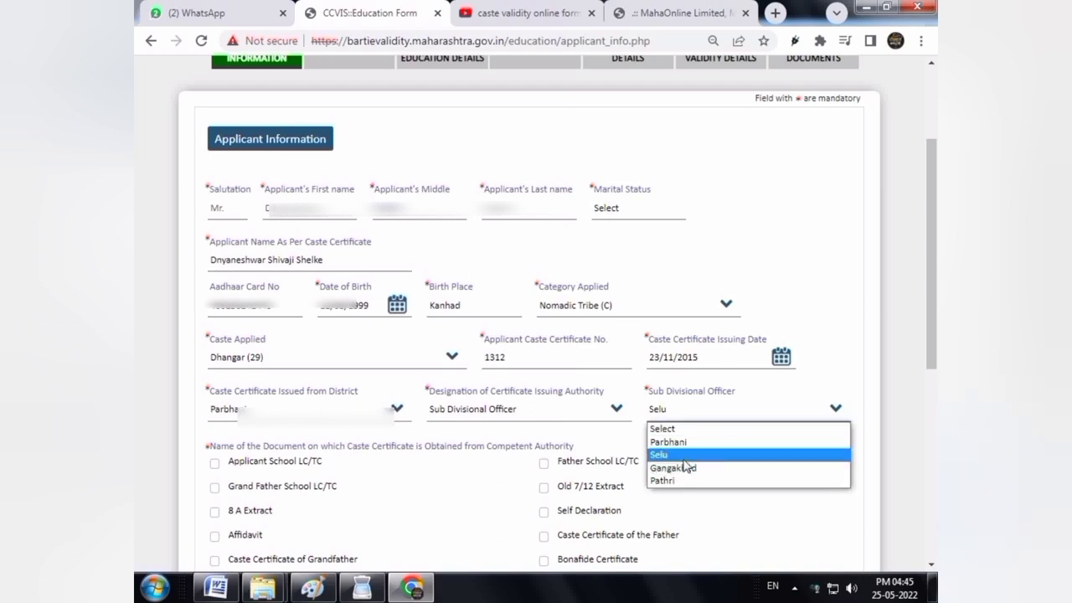
{"action": "left_click", "coordinate": [683, 460]}
{"action": "scroll", "coordinate": [247, 271], "scroll_direction": "down", "scroll_amount": 3}
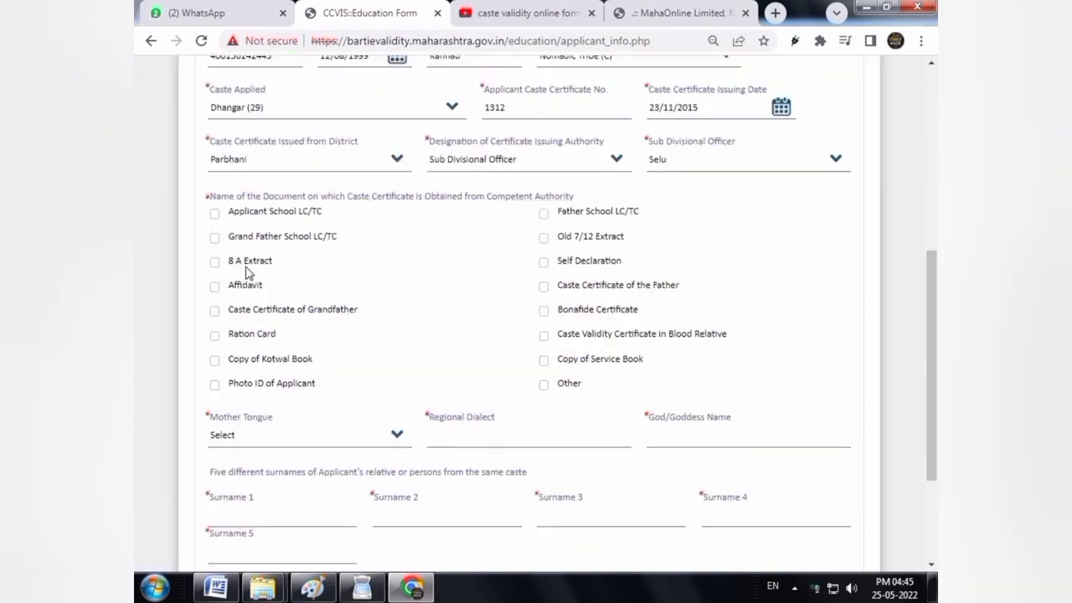
Tick Applicant and Father School LC/TC, Self Declaration, Bonafide and Blood Relative Caste Validity Certificate
{"action": "left_click", "coordinate": [215, 213]}
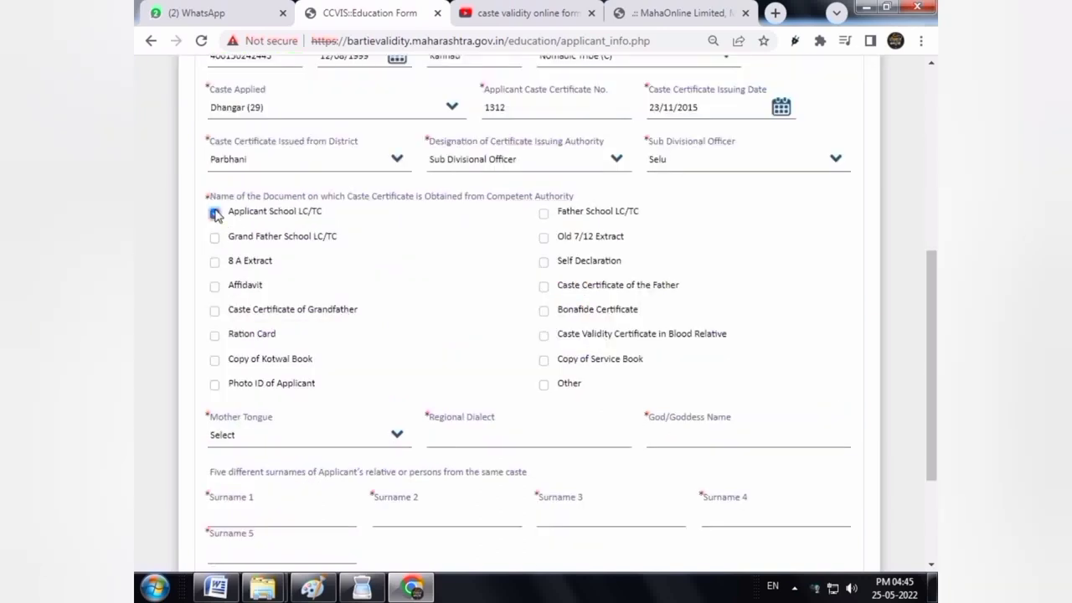
{"action": "left_click", "coordinate": [549, 214]}
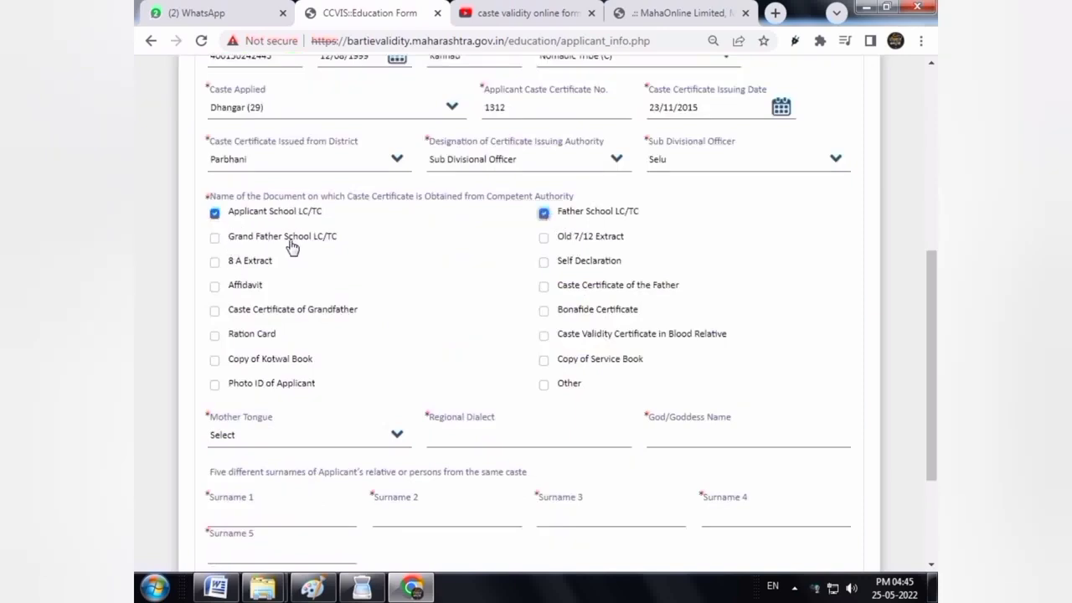
{"action": "left_click", "coordinate": [544, 264]}
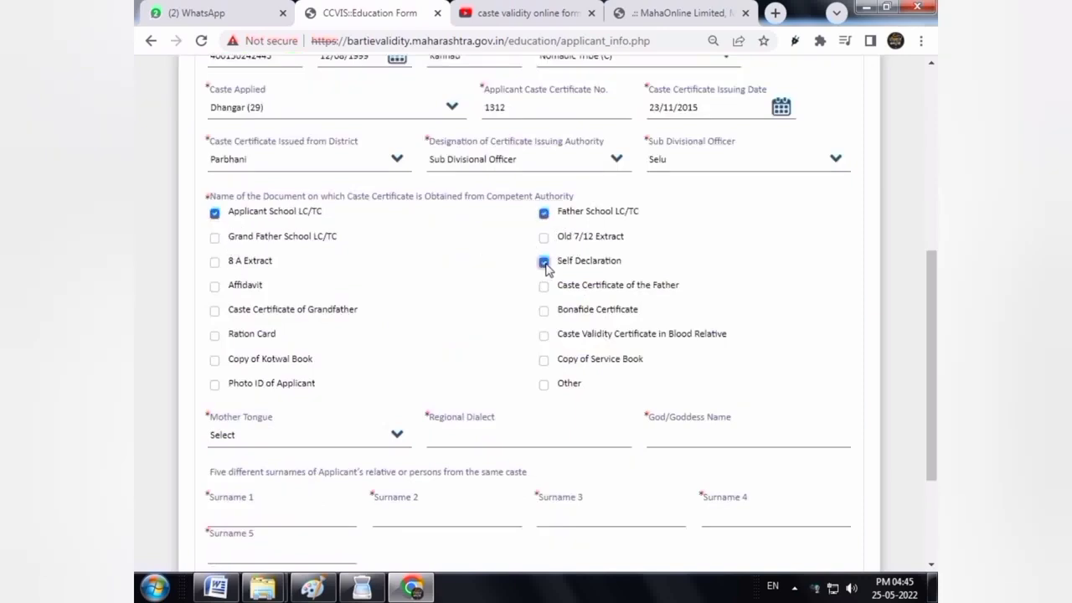
{"action": "left_click", "coordinate": [545, 311]}
{"action": "left_click", "coordinate": [544, 335]}
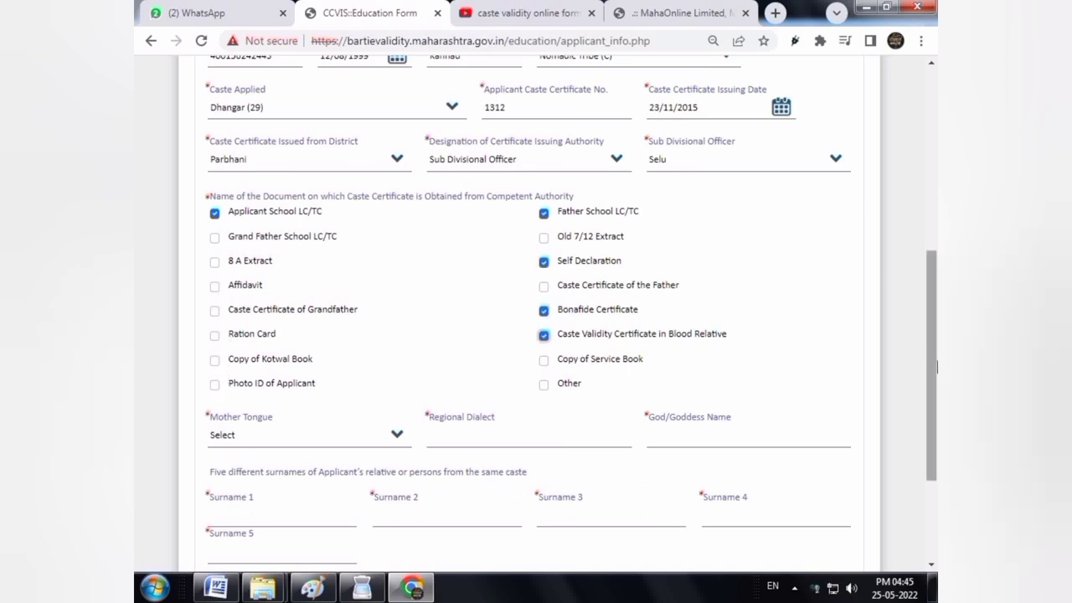
{"action": "scroll", "coordinate": [936, 366], "scroll_direction": "down", "scroll_amount": 2}
{"action": "left_click", "coordinate": [268, 325]}
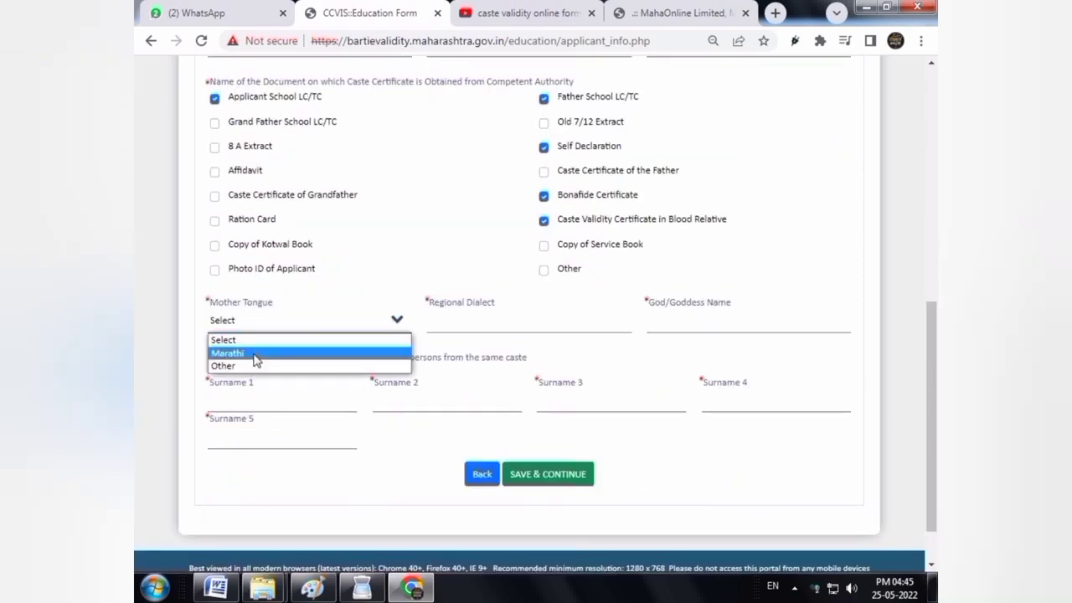
Set mother tongue to Marathi, regional dialect to Hindu and deity to Khandoba
{"action": "left_click", "coordinate": [257, 360]}
{"action": "left_click", "coordinate": [532, 329]}
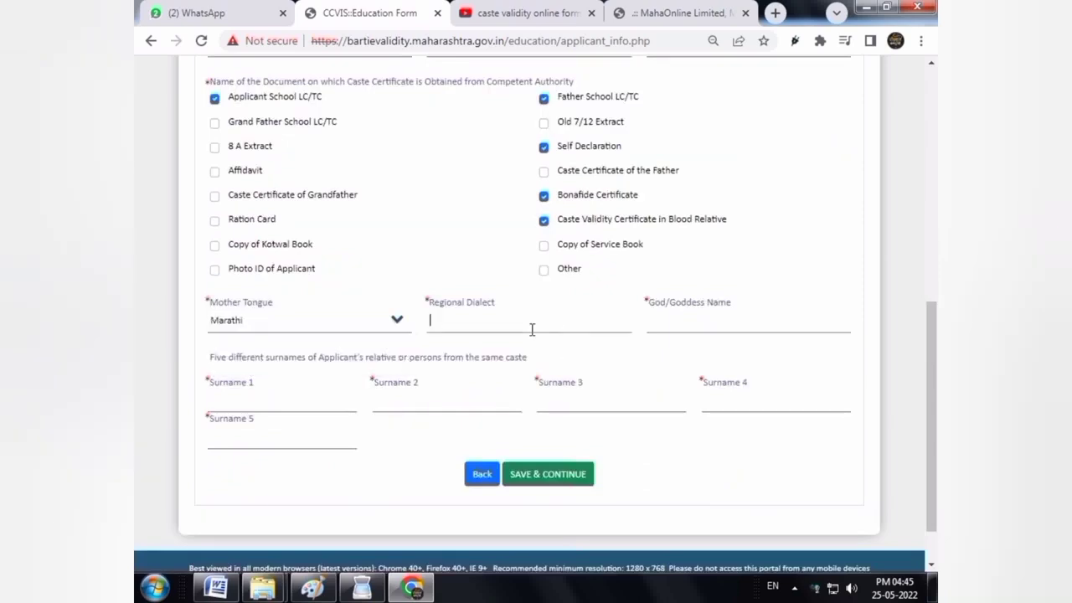
{"action": "type", "text": "Hindu"}
{"action": "key", "text": "Tab"}
{"action": "type", "text": "Khandoba"}
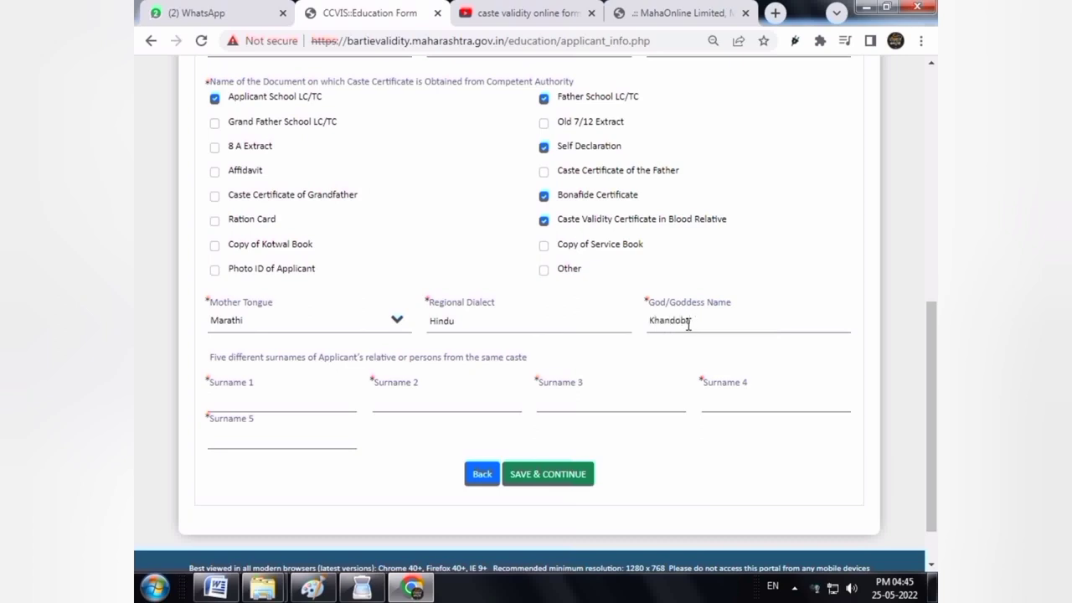
Enter the relatives' surnames in the first surname fields, correcting the second one
{"action": "key", "text": "Tab"}
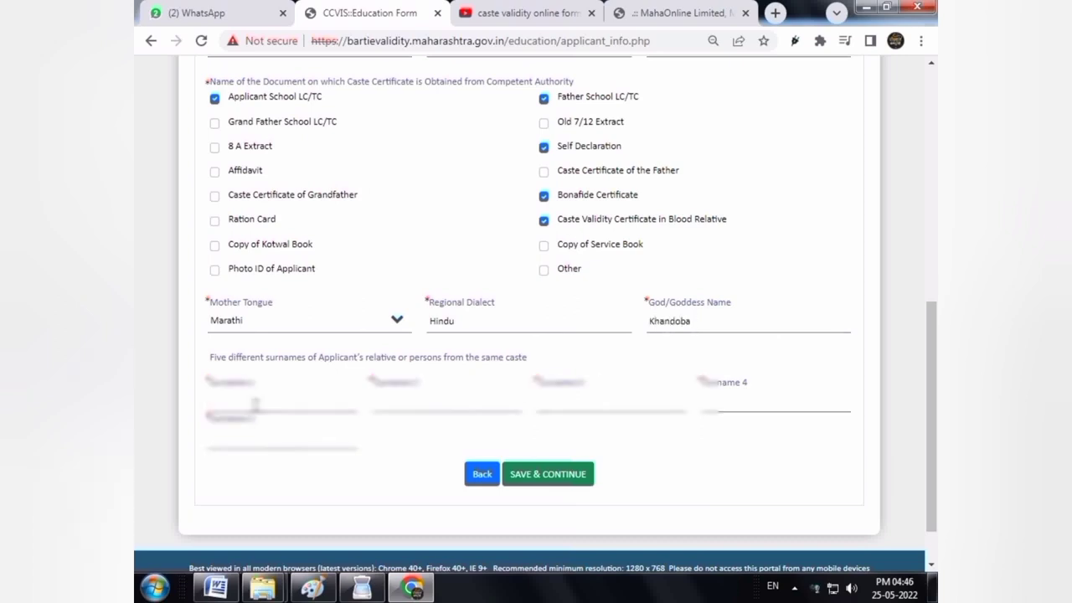
{"action": "type", "text": "Kalantd"}
{"action": "key", "text": "Tab"}
{"action": "type", "text": "Jagta"}
{"action": "key", "text": "BackSpace"}
{"action": "key", "text": "BackSpace"}
{"action": "key", "text": "BackSpace"}
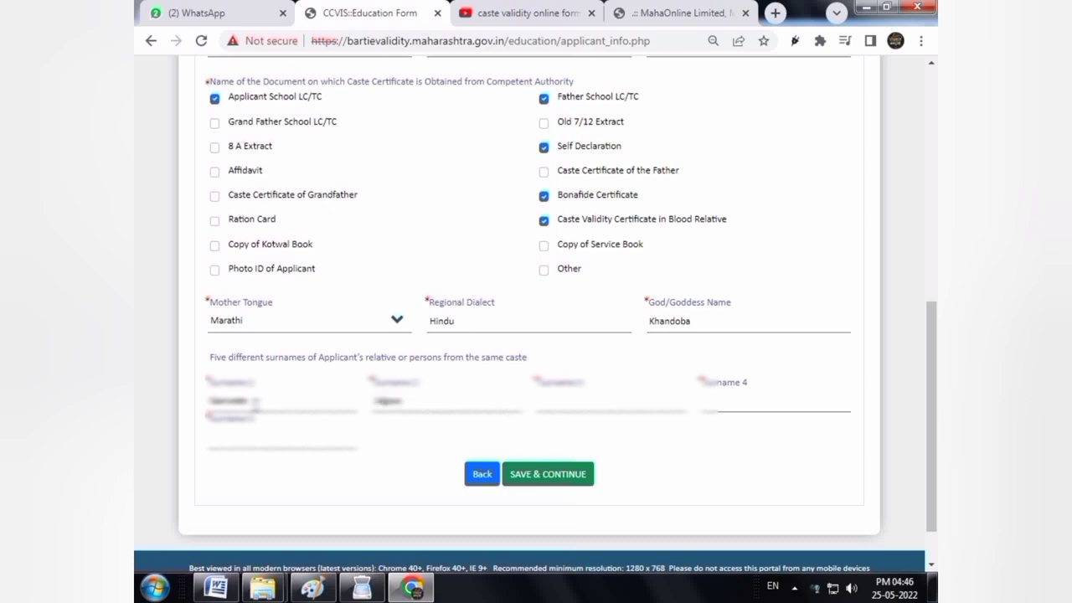
{"action": "type", "text": "tap"}
{"action": "key", "text": "Tab"}
{"action": "type", "text": "KaKaJad"}
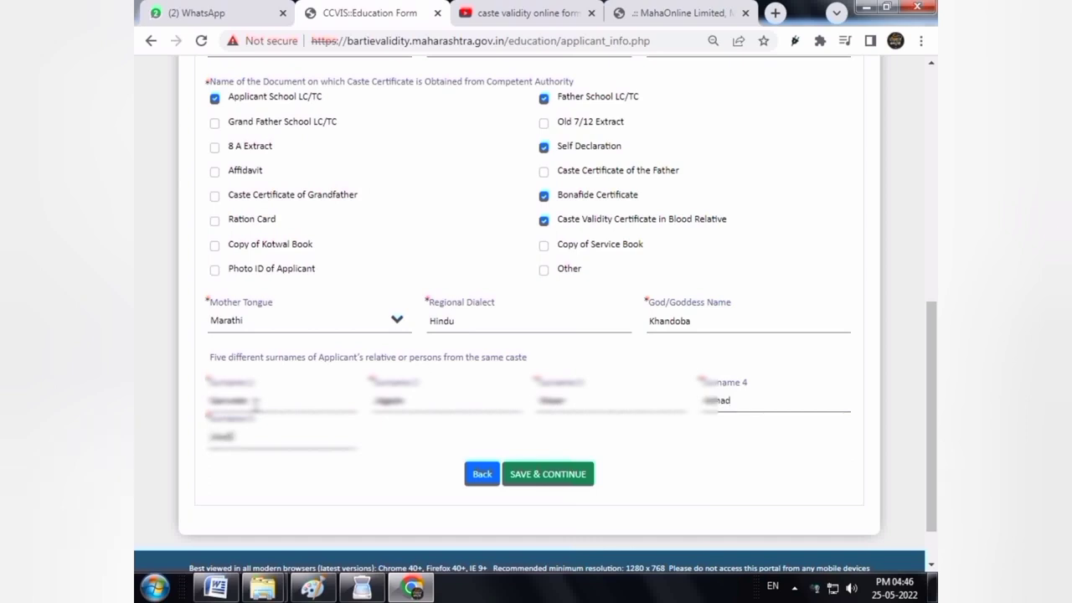
{"action": "type", "text": "av"}
Correct the fifth surname, check the entries and save the applicant information
{"action": "left_click", "coordinate": [219, 439]}
{"action": "key", "text": "BackSpace"}
{"action": "type", "text": "av"}
{"action": "key", "text": "Tab"}
{"action": "left_click", "coordinate": [380, 398]}
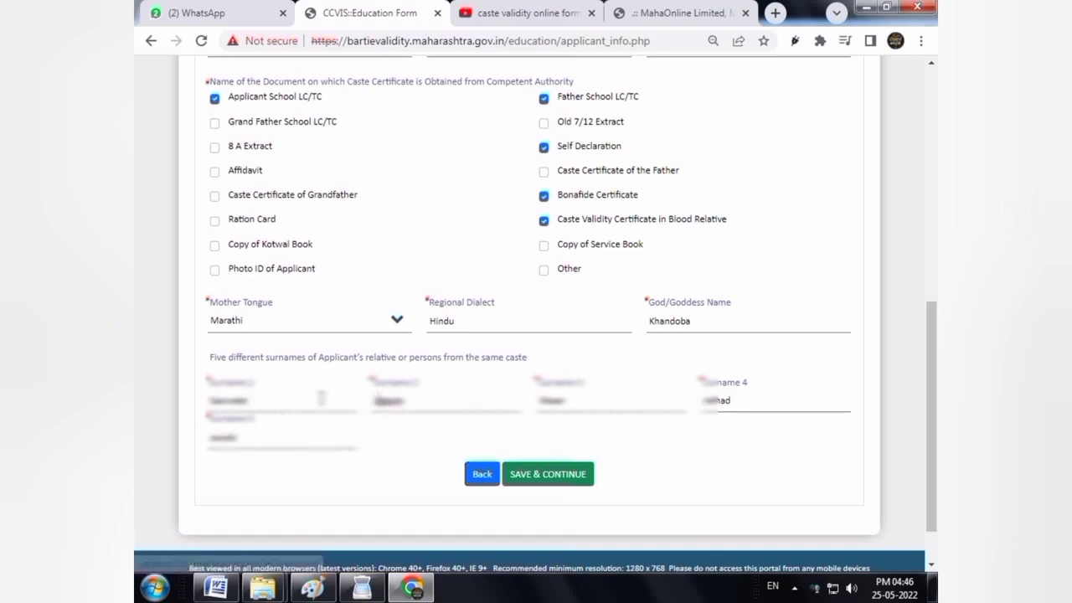
{"action": "key", "text": "Tab"}
{"action": "key", "text": "Tab"}
{"action": "key", "text": "Tab"}
{"action": "key", "text": "Tab"}
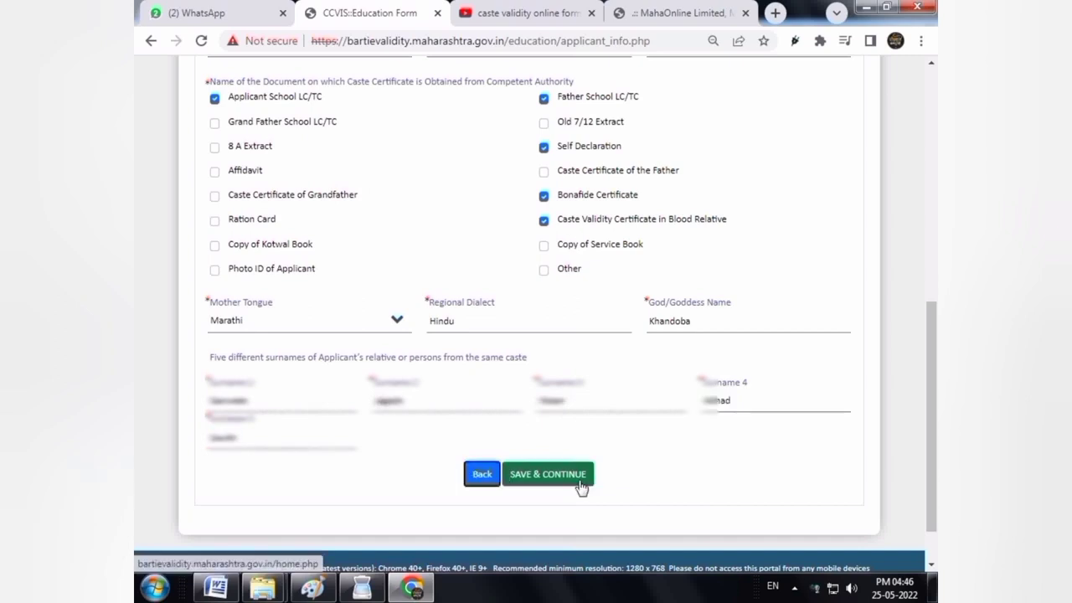
{"action": "left_click", "coordinate": [580, 484]}
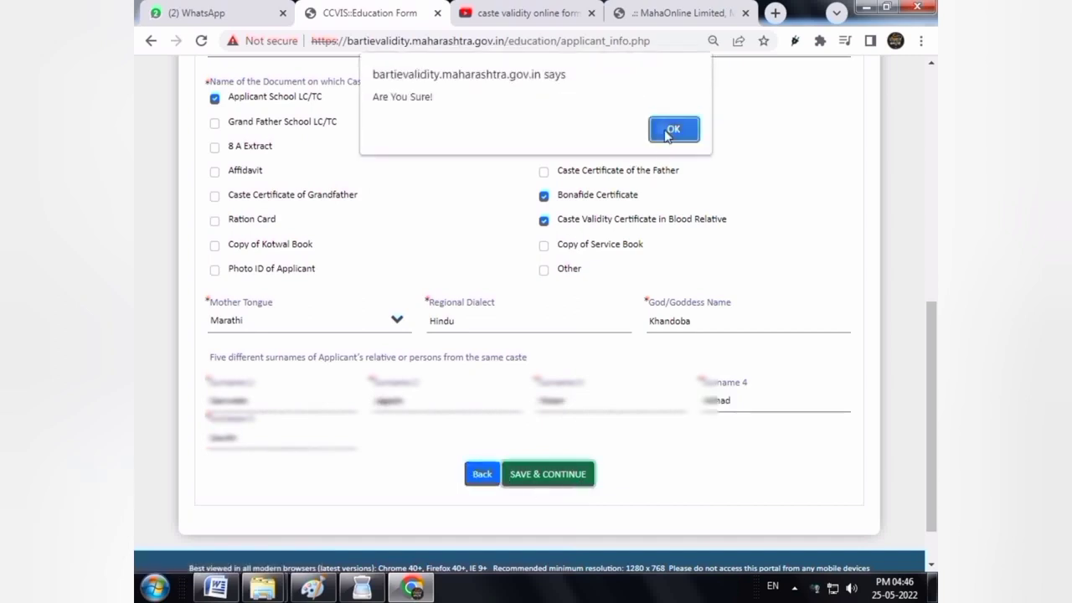
Confirm the save, then enter the applicant's correspondence address lines
{"action": "left_click", "coordinate": [671, 131]}
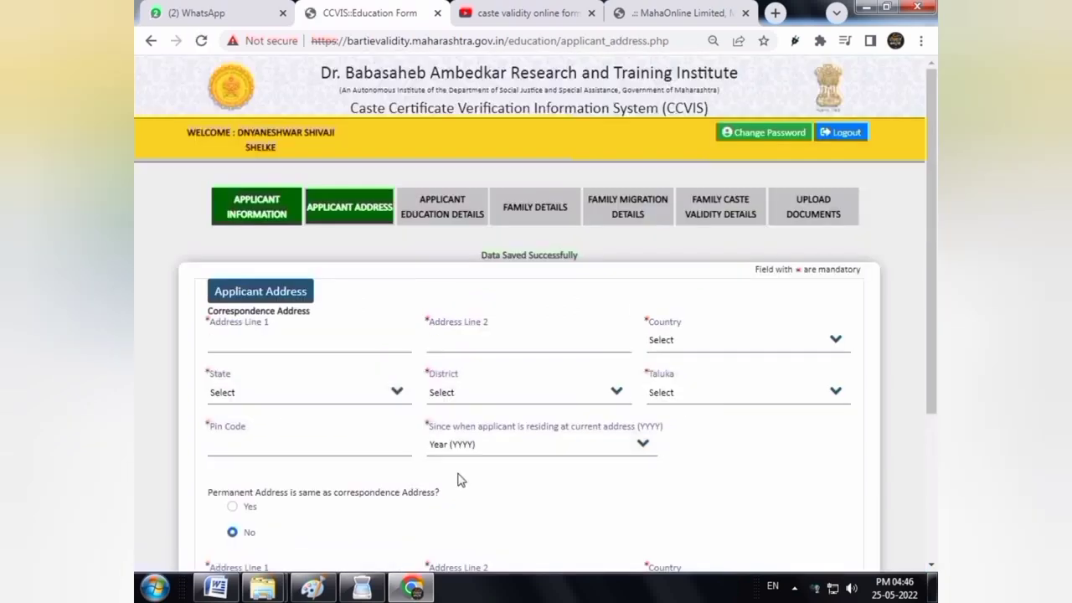
{"action": "left_click", "coordinate": [250, 345]}
{"action": "type", "text": "Kinhol"}
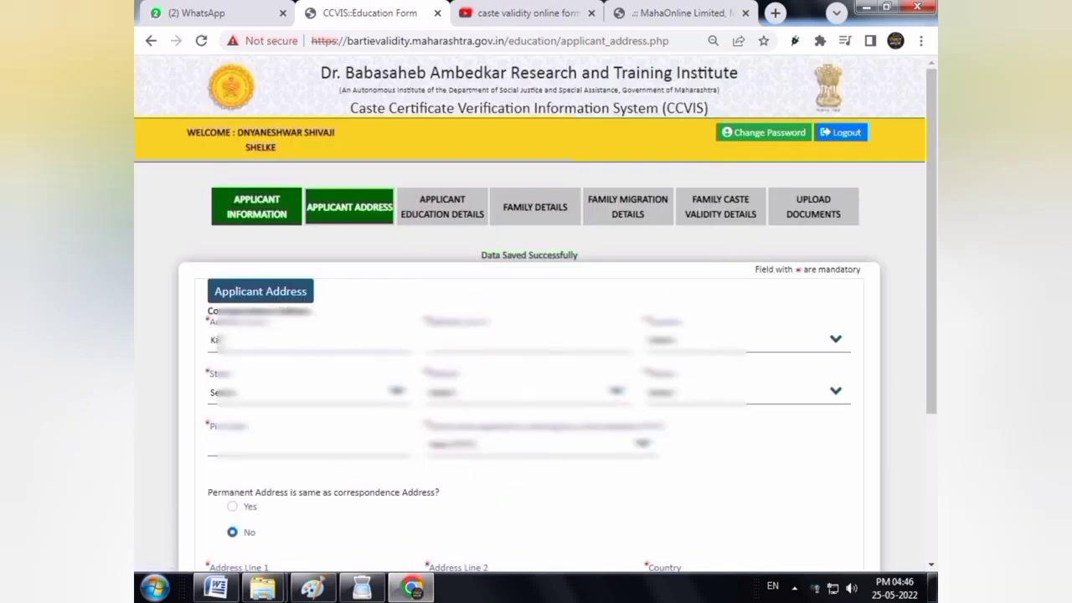
{"action": "key", "text": "Tab"}
{"action": "left_click", "coordinate": [214, 342]}
{"action": "type", "text": "At"}
{"action": "key", "text": "Tab"}
{"action": "type", "text": "Post Taq"}
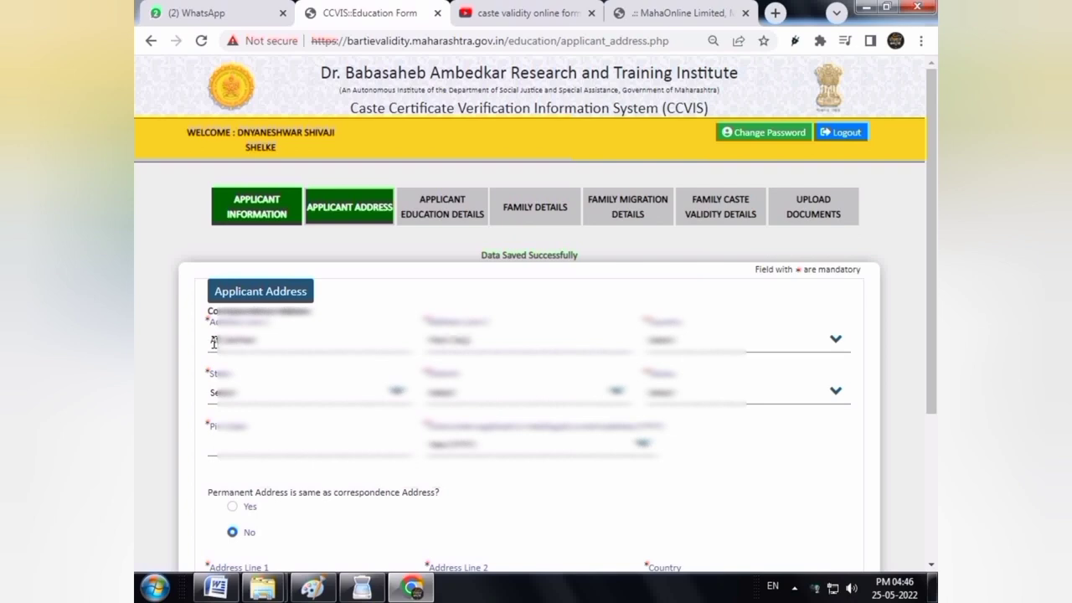
{"action": "type", "text": "gaon Ta"}
Choose the correspondence country, state Maharashtra, and the district and taluka
{"action": "left_click", "coordinate": [662, 335]}
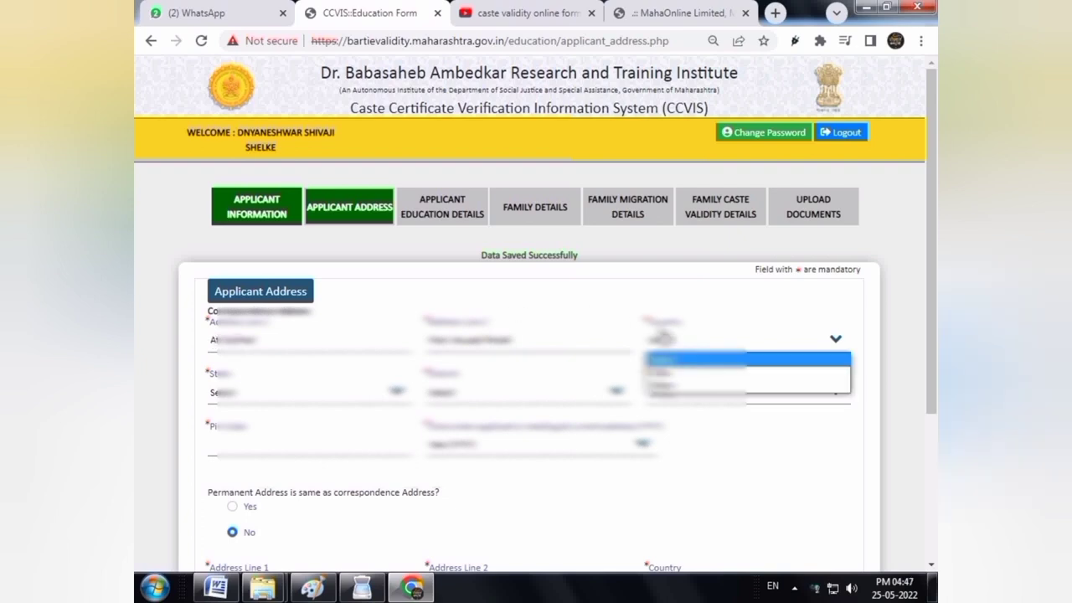
{"action": "left_click", "coordinate": [665, 373]}
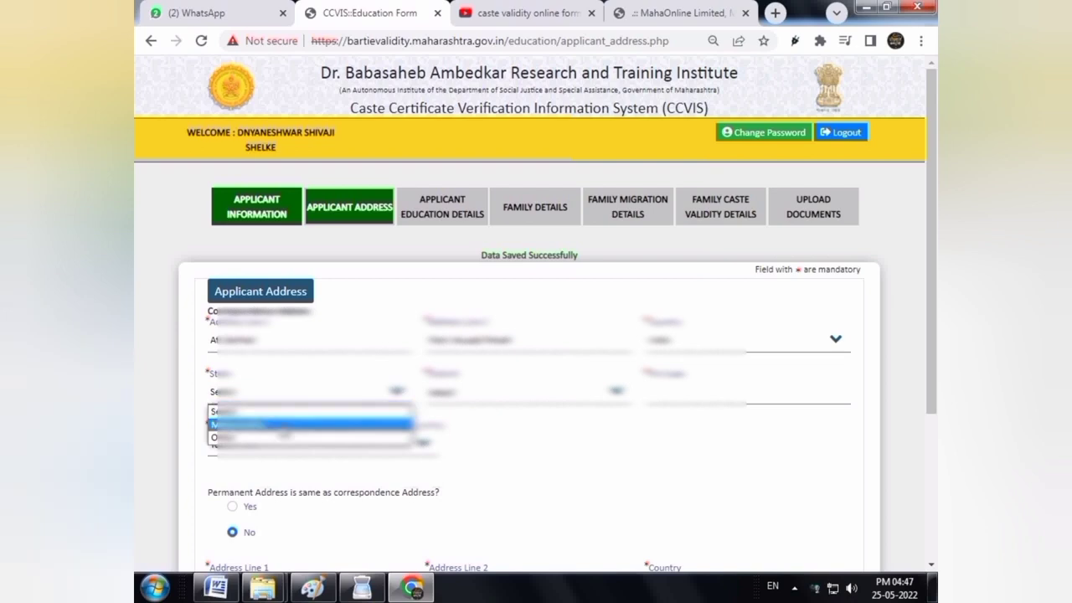
{"action": "left_click", "coordinate": [284, 425]}
{"action": "left_click", "coordinate": [448, 398]}
{"action": "key", "text": "p"}
{"action": "key", "text": "p"}
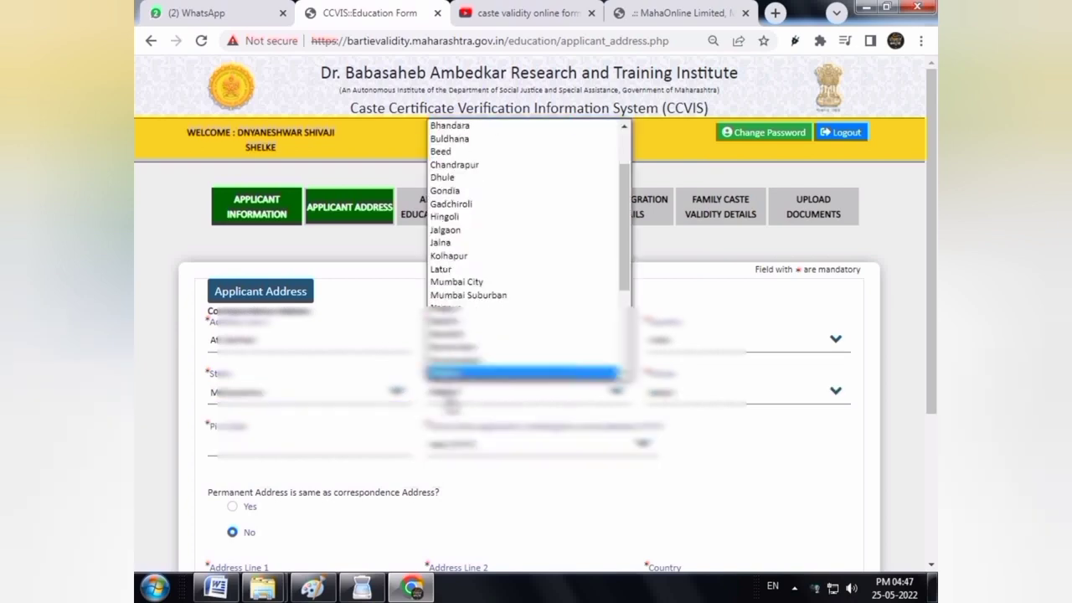
{"action": "key", "text": "Return"}
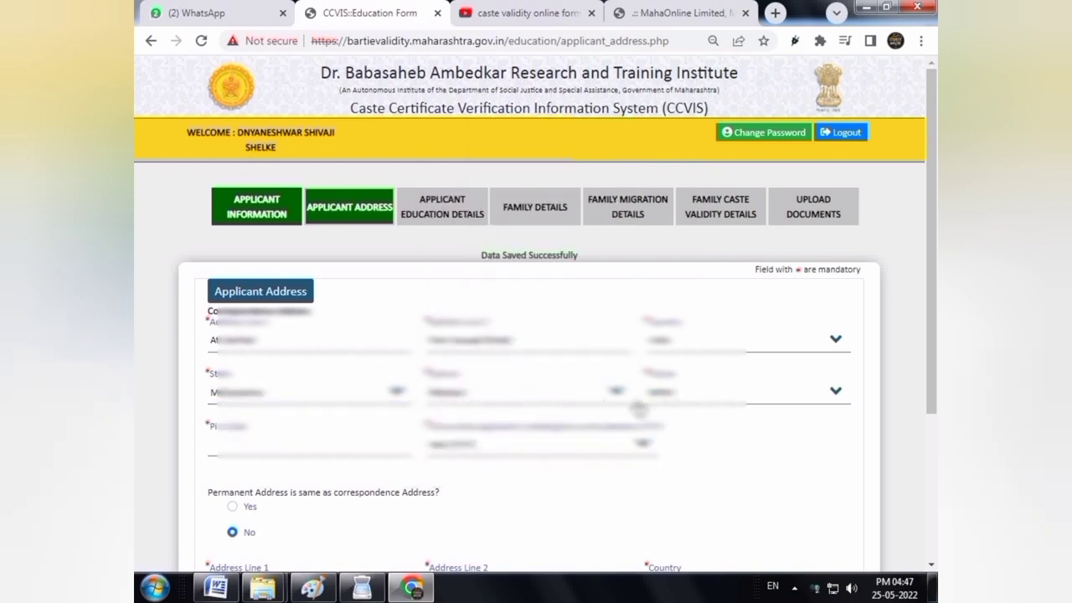
{"action": "left_click", "coordinate": [669, 400]}
{"action": "key", "text": "s"}
{"action": "key", "text": "Return"}
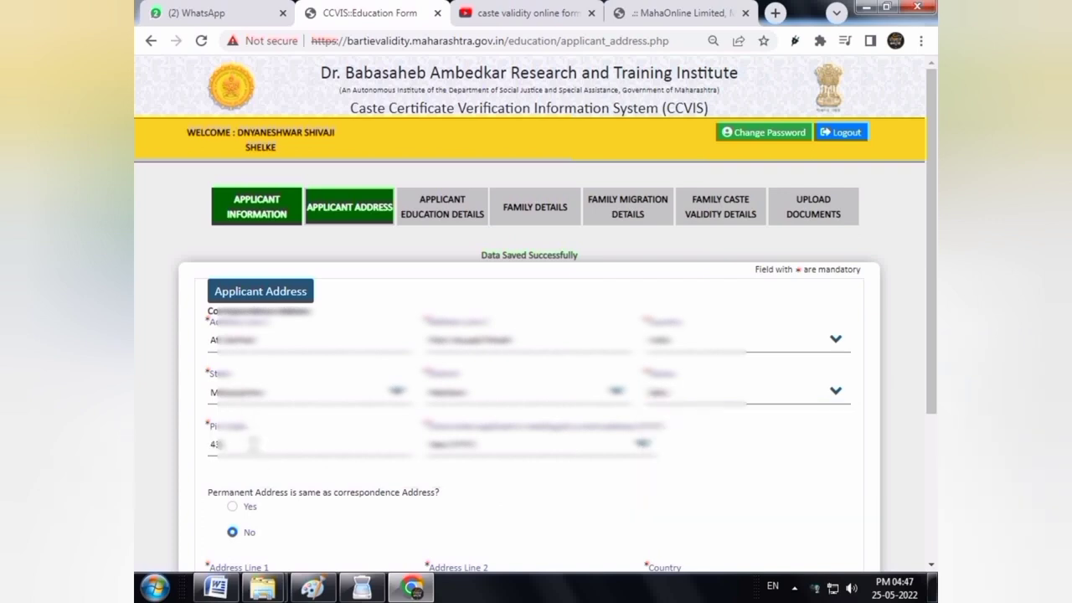
Set residing since 1900, mark permanent address same as correspondence, and save the address
{"action": "left_click", "coordinate": [482, 453]}
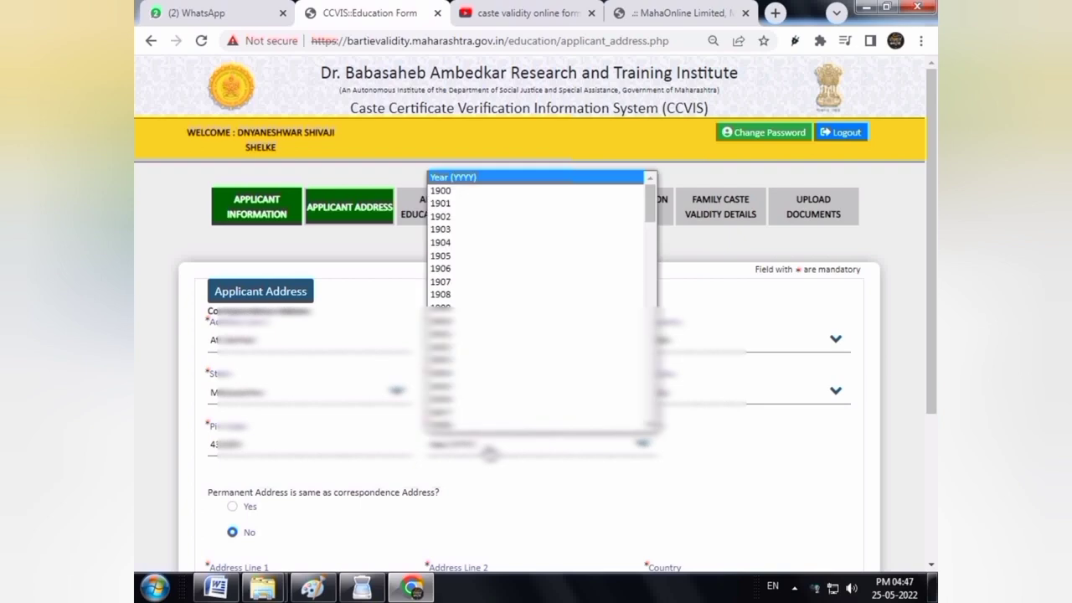
{"action": "scroll", "coordinate": [559, 270], "scroll_direction": "down", "scroll_amount": 1}
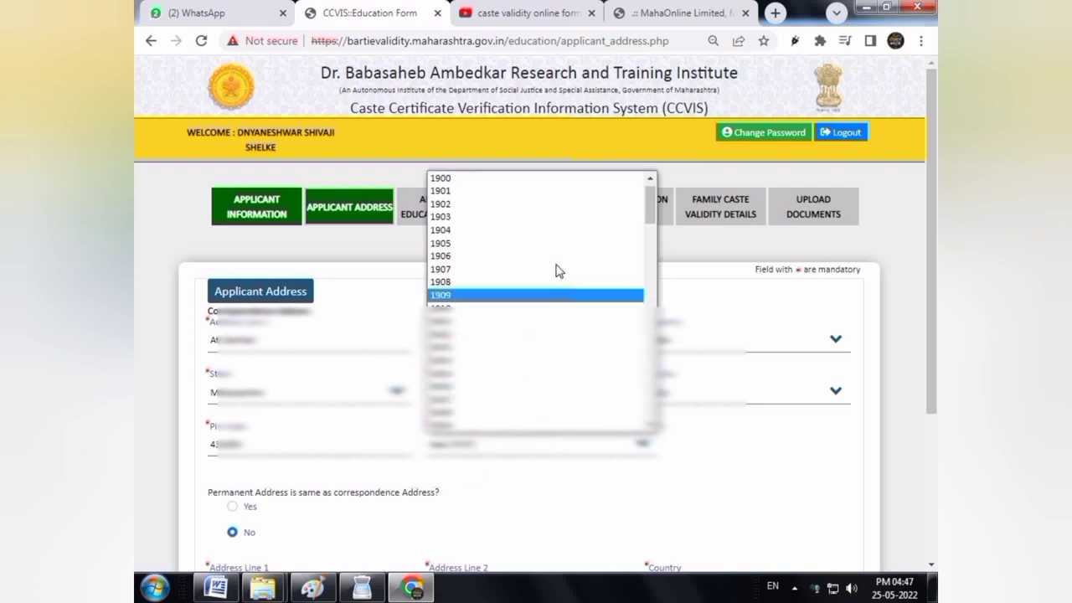
{"action": "left_click", "coordinate": [475, 179]}
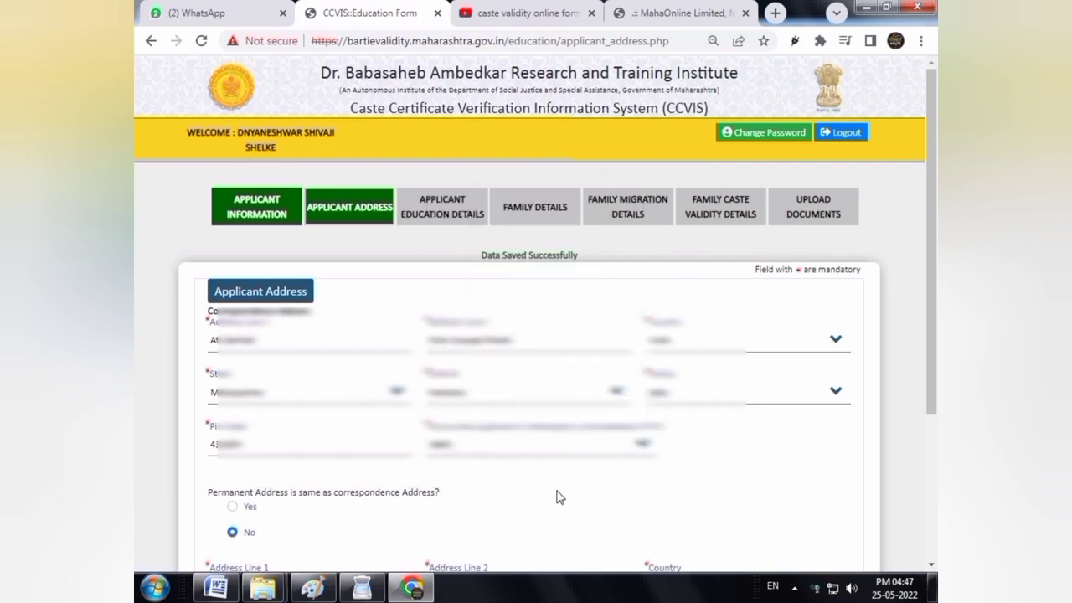
{"action": "scroll", "coordinate": [937, 274], "scroll_direction": "down", "scroll_amount": 2}
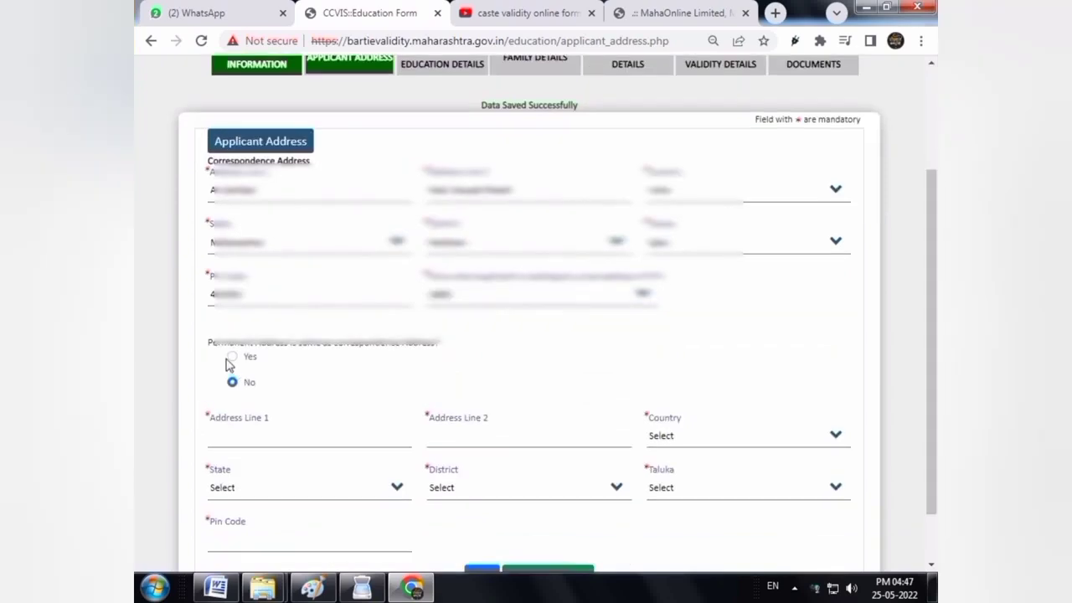
{"action": "triple_click", "coordinate": [301, 342]}
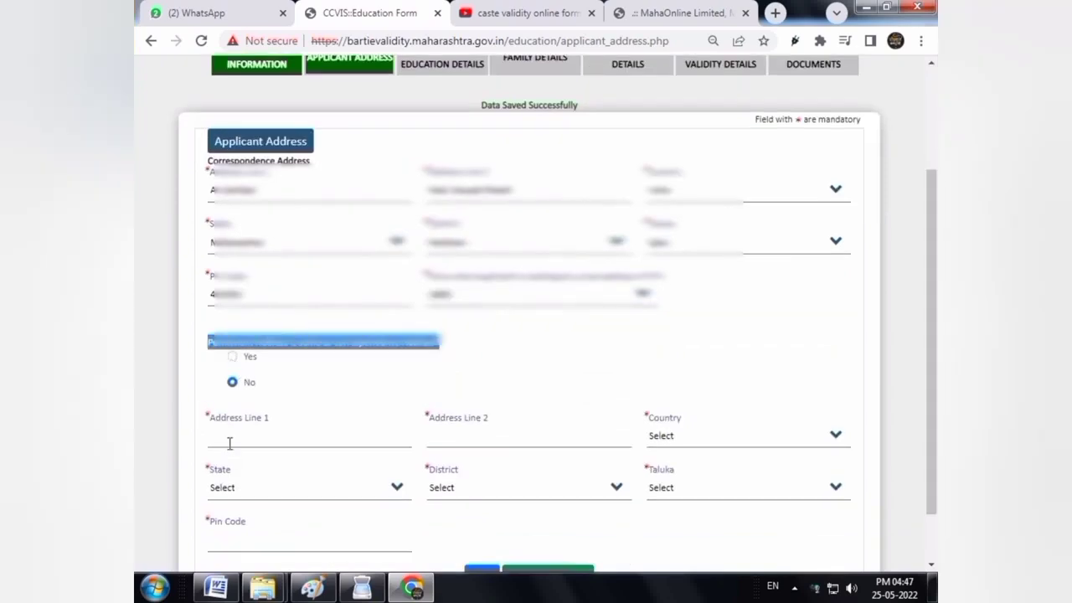
{"action": "left_click", "coordinate": [230, 443]}
{"action": "left_click", "coordinate": [232, 357]}
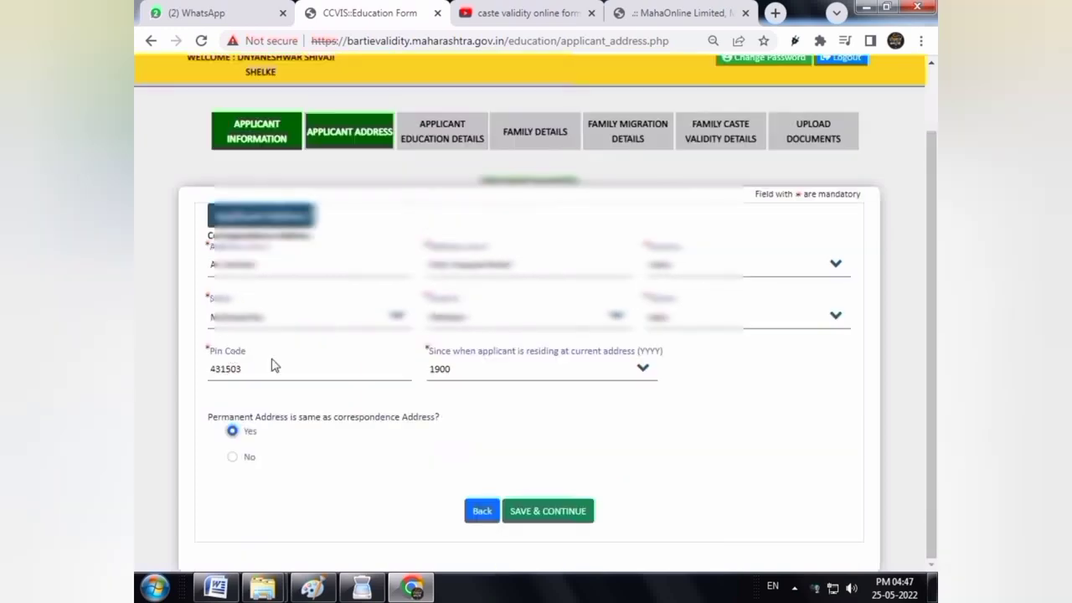
{"action": "left_click", "coordinate": [547, 521]}
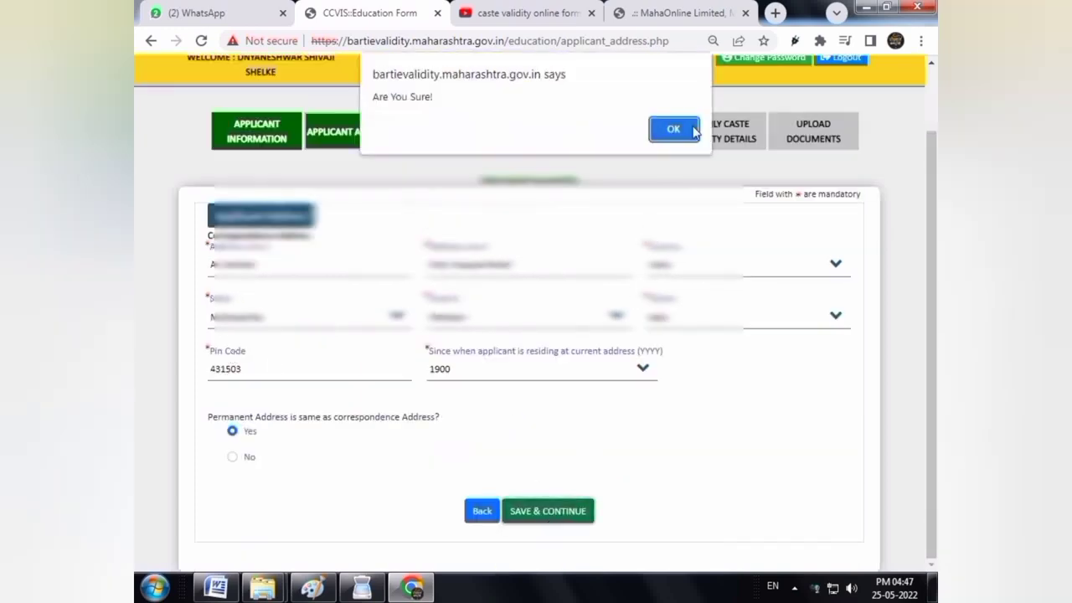
{"action": "left_click", "coordinate": [675, 129]}
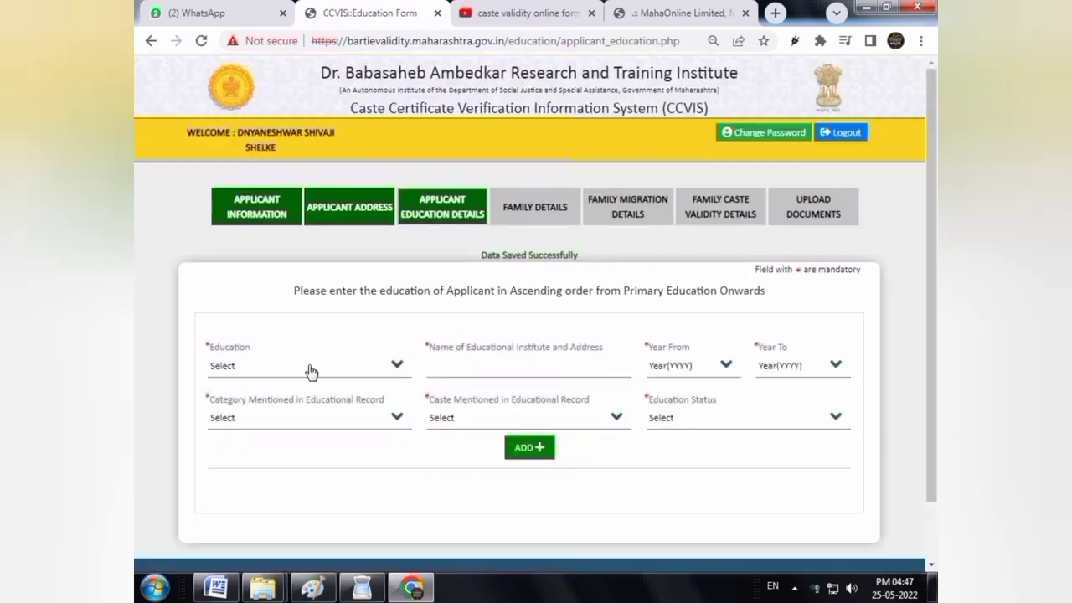
Start a Primary Education entry at 'Z.P.Pri.Sc' from 2005 to 2012
{"action": "left_click", "coordinate": [311, 372]}
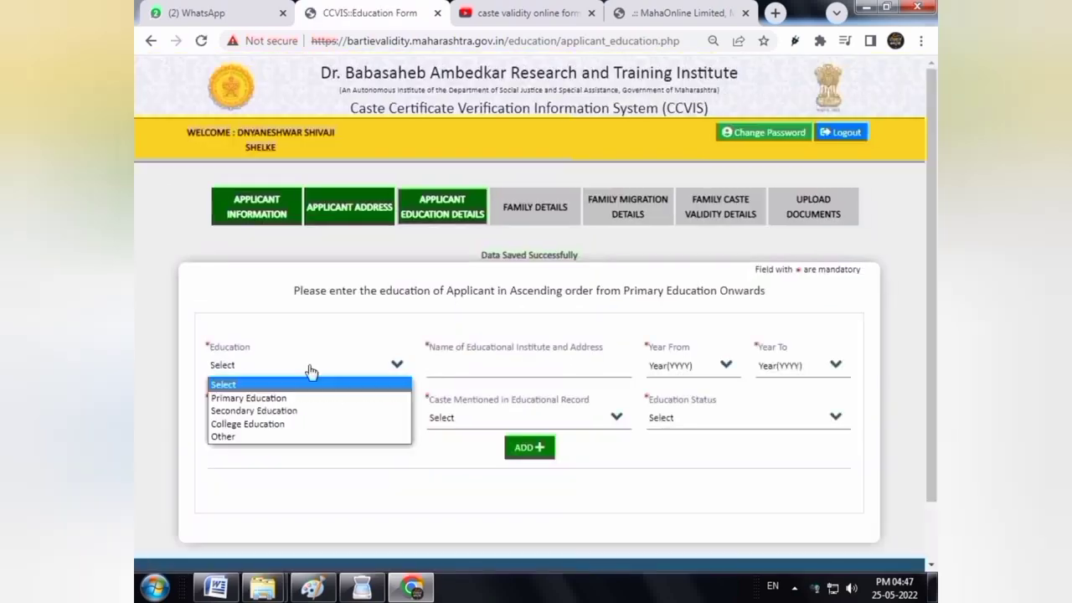
{"action": "left_click", "coordinate": [263, 399]}
{"action": "left_click", "coordinate": [497, 375]}
{"action": "type", "text": "Z.P.Pri"}
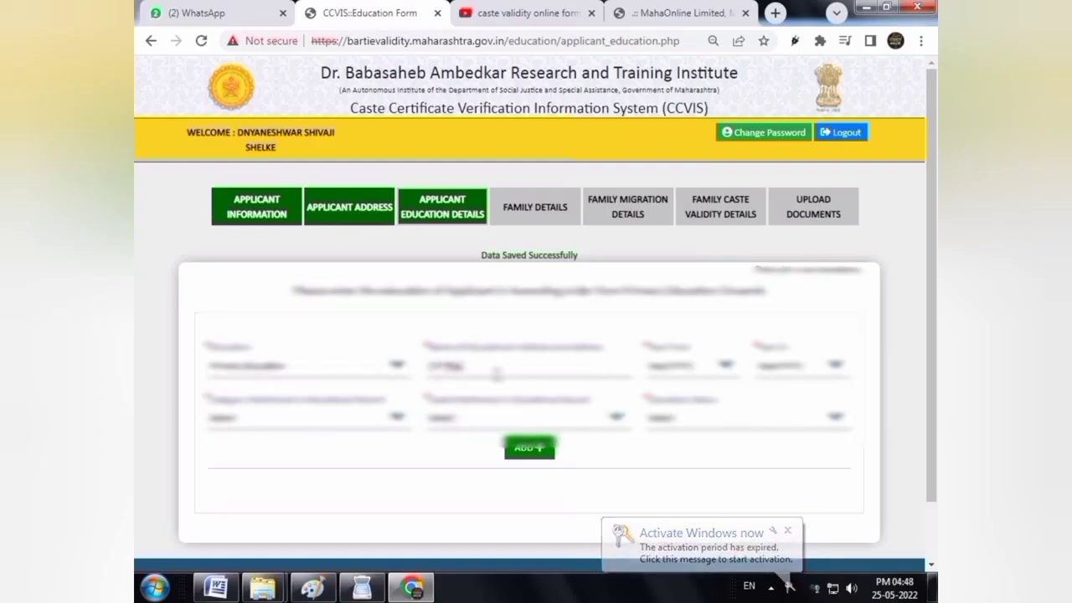
{"action": "type", "text": ".Sc"}
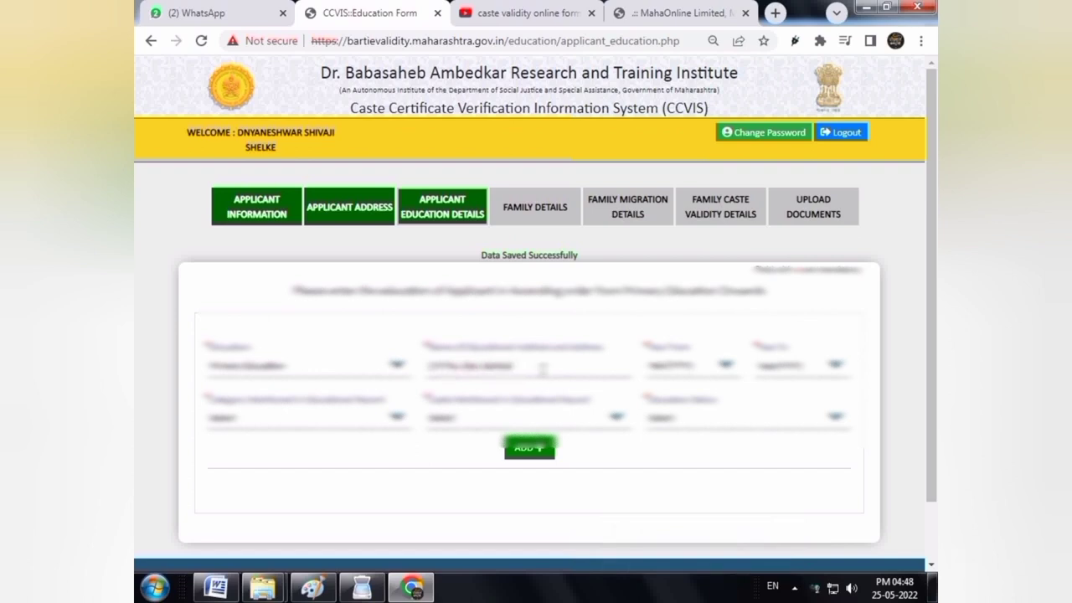
{"action": "left_click", "coordinate": [685, 369]}
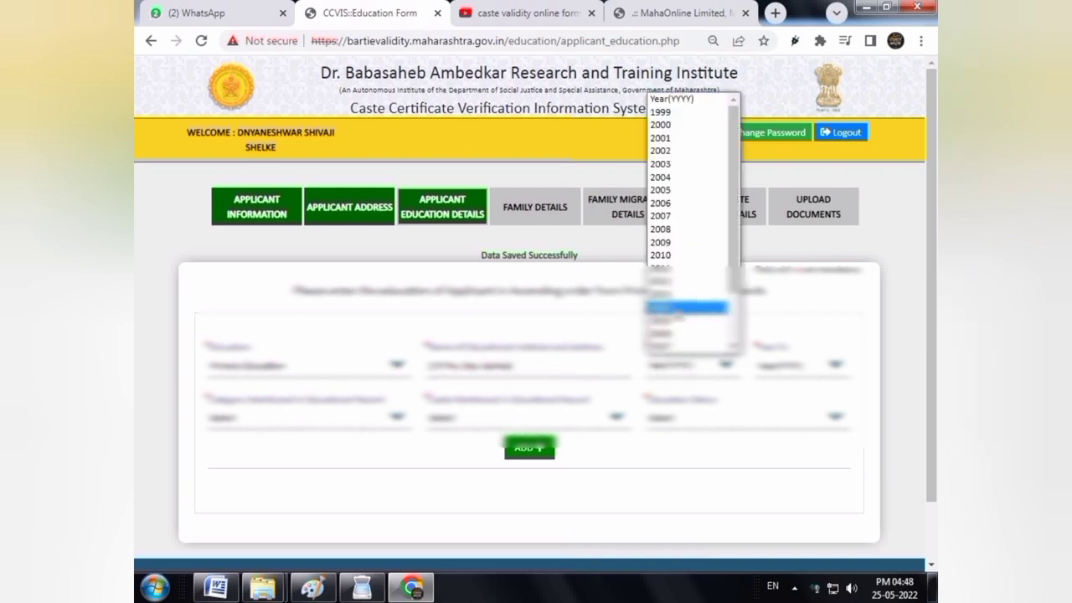
{"action": "left_click", "coordinate": [683, 189]}
{"action": "left_click", "coordinate": [790, 368]}
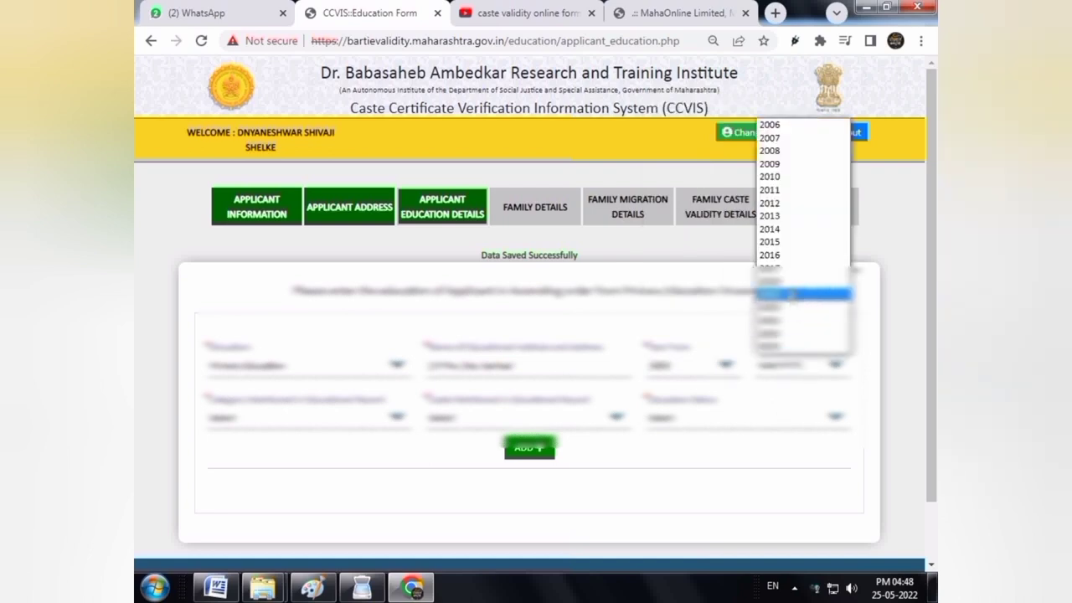
{"action": "left_click", "coordinate": [780, 209]}
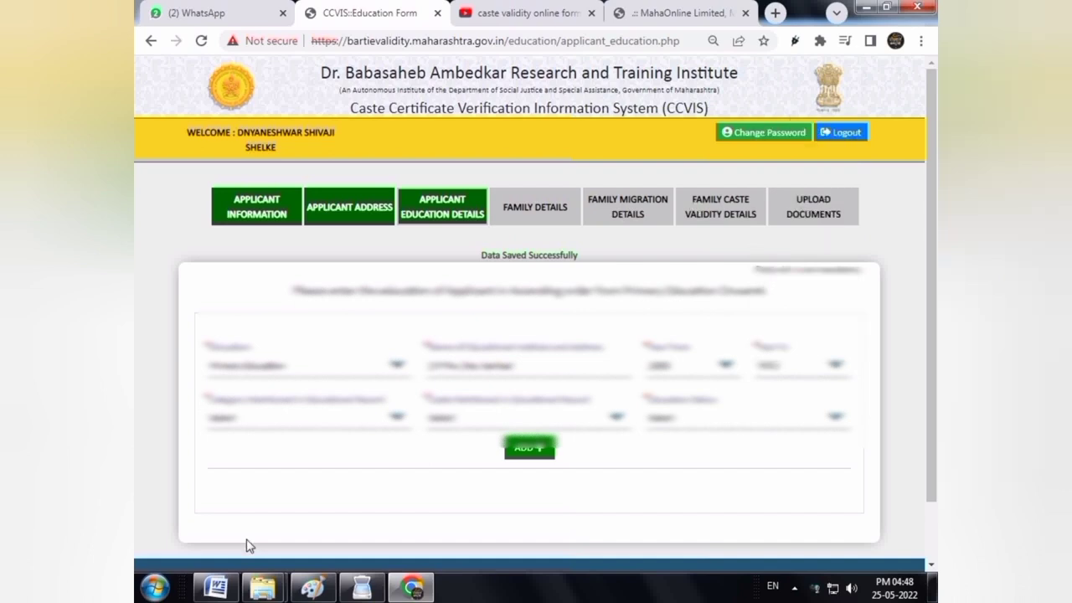
Set the category, caste Dhangar (29) and status Completed, then add the record
{"action": "left_click", "coordinate": [256, 421]}
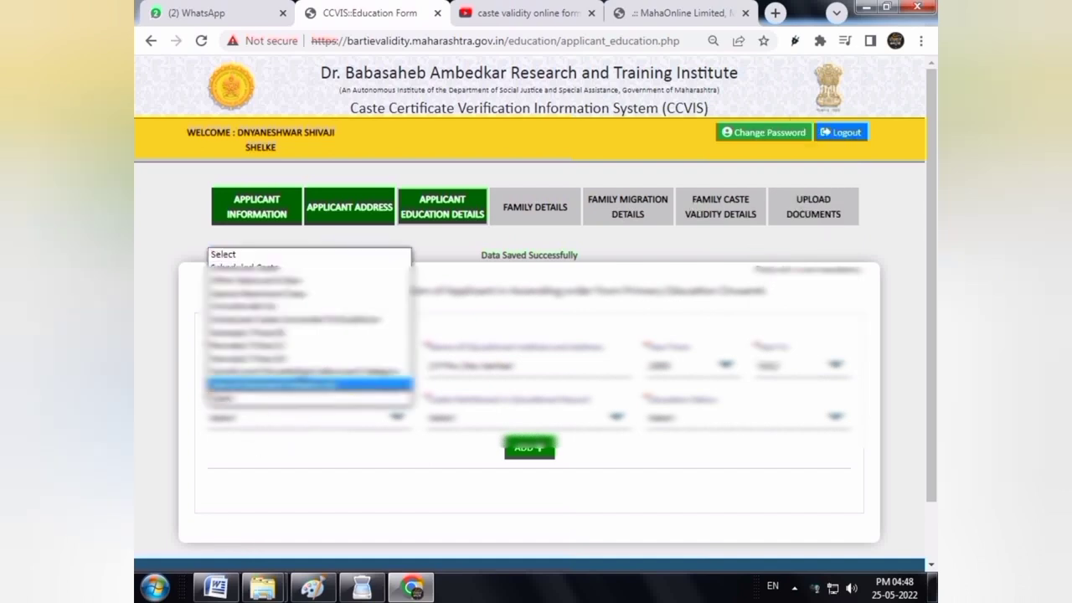
{"action": "left_click", "coordinate": [287, 345]}
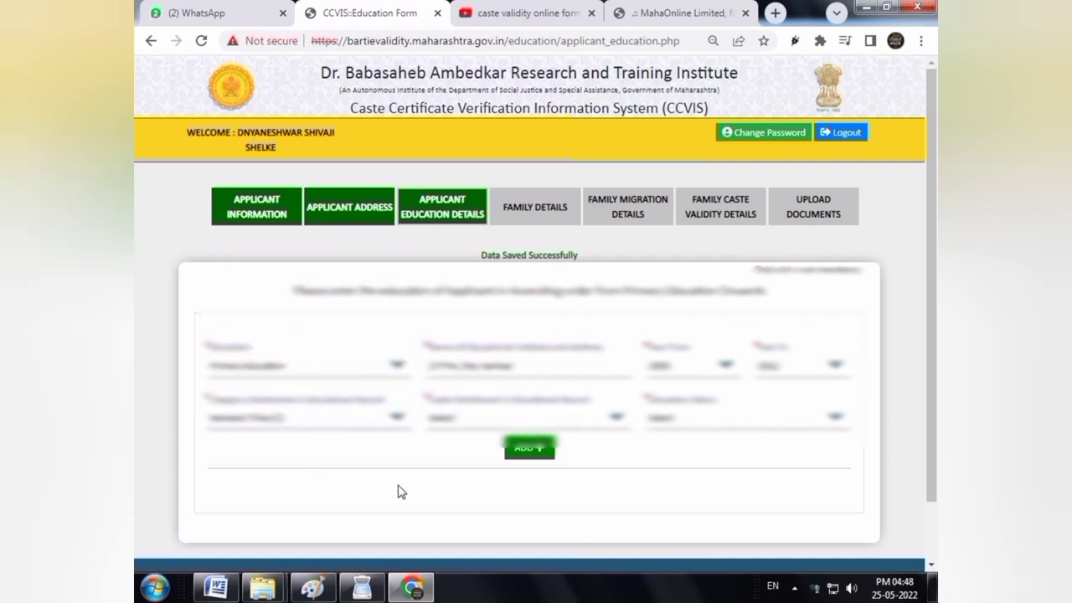
{"action": "left_click", "coordinate": [431, 421]}
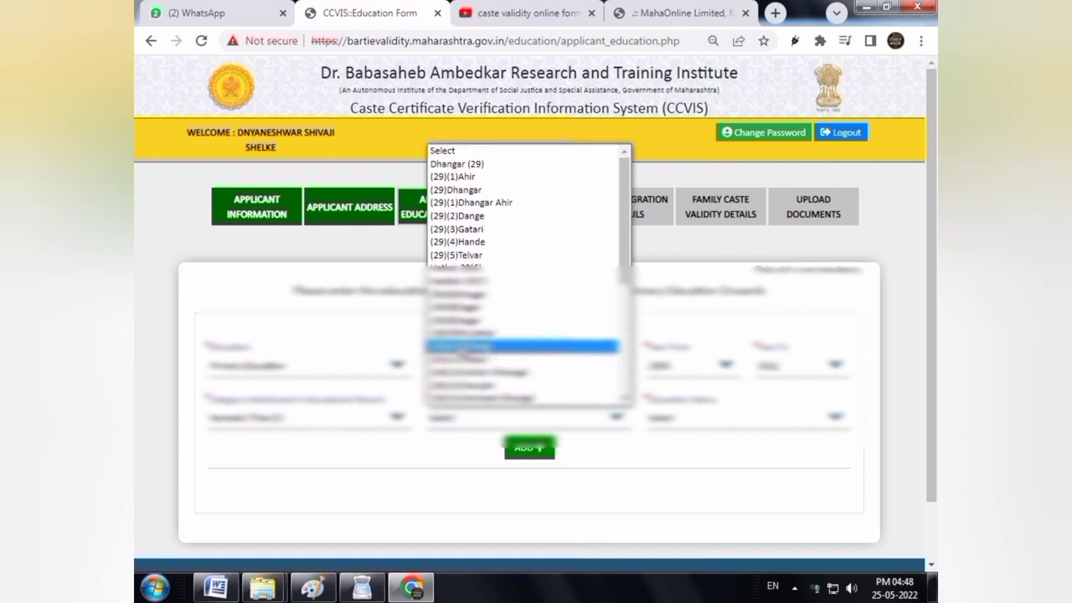
{"action": "left_click", "coordinate": [476, 166]}
{"action": "left_click", "coordinate": [670, 417]}
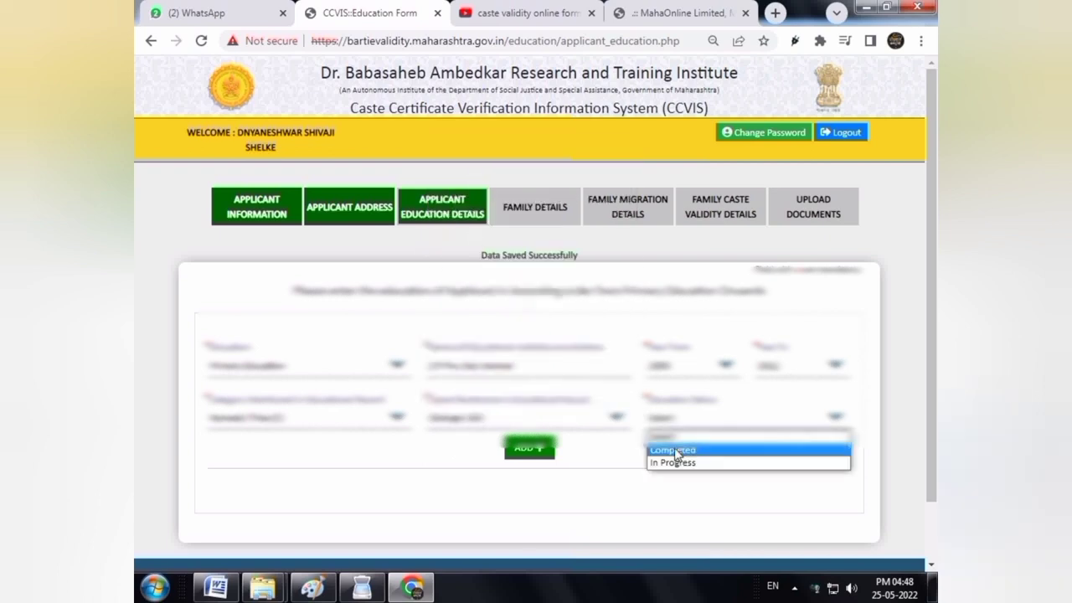
{"action": "left_click", "coordinate": [676, 450]}
{"action": "left_click", "coordinate": [534, 450]}
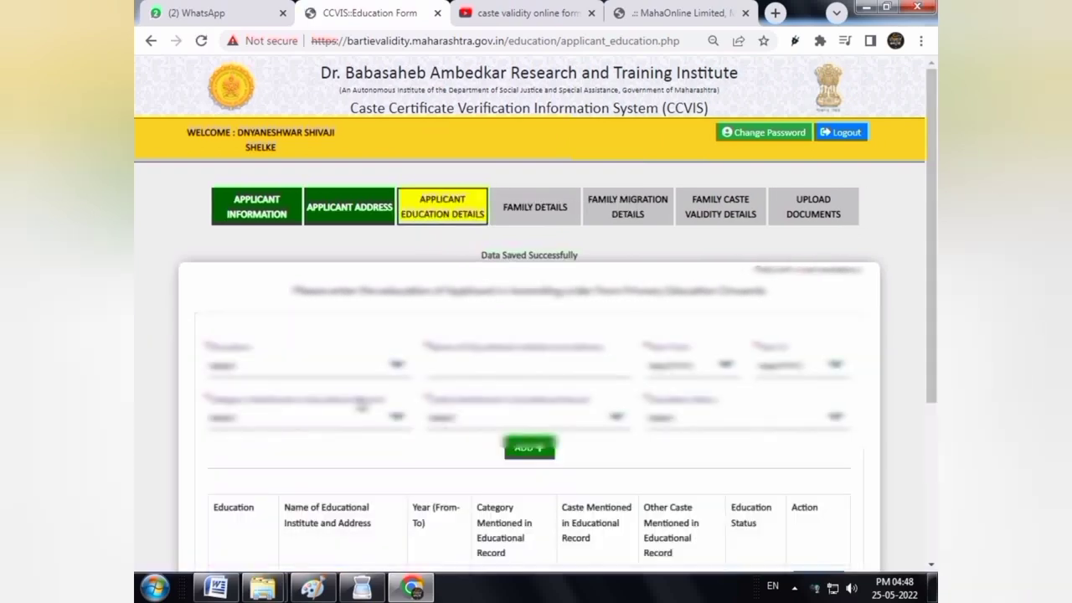
{"action": "left_click", "coordinate": [356, 366]}
Start a Secondary Education entry at 'Sschool, pune' with years, Nomadic Tribe (C) and Dhangar (29)
{"action": "left_click", "coordinate": [252, 410]}
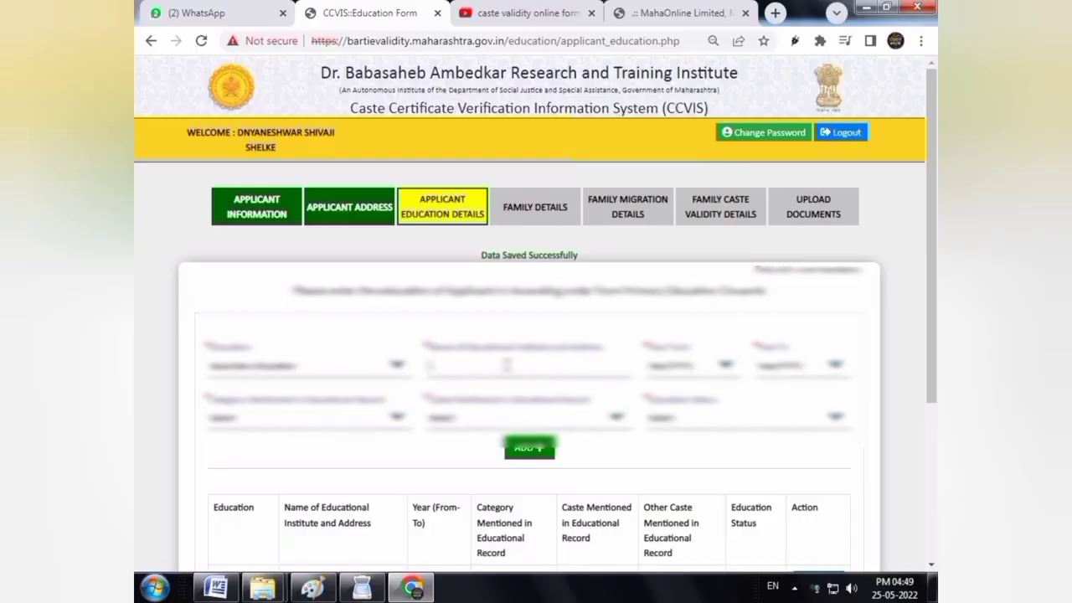
{"action": "type", "text": "Sschool, pu"}
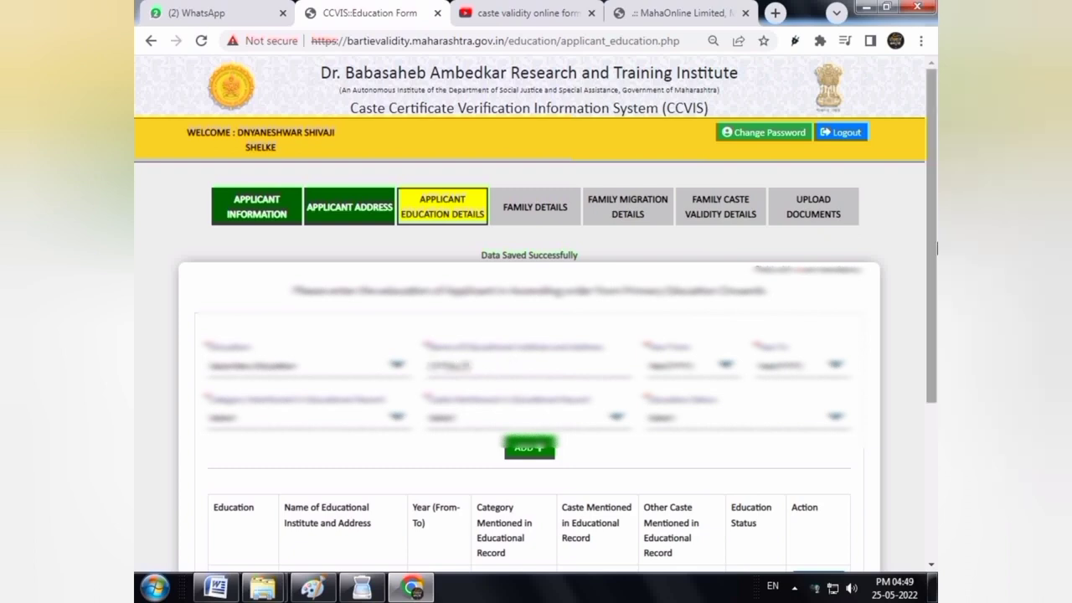
{"action": "type", "text": "ne"}
{"action": "left_click", "coordinate": [693, 365]}
{"action": "left_click", "coordinate": [673, 270]}
{"action": "left_click", "coordinate": [803, 365]}
{"action": "left_click", "coordinate": [779, 282]}
{"action": "left_click", "coordinate": [241, 416]}
{"action": "left_click", "coordinate": [252, 310]}
{"action": "left_click", "coordinate": [481, 417]}
{"action": "left_click", "coordinate": [453, 164]}
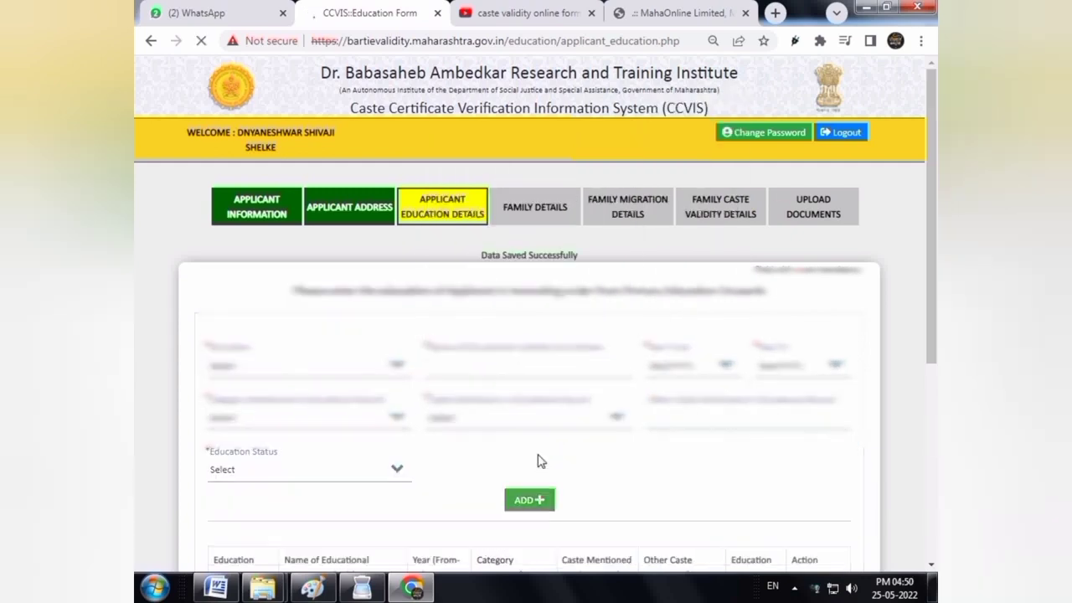
Enter institute 'Mahavidyalaya and junior college, pune', years, category, caste, Completed status, and add the record
{"action": "type", "text": "Mahavidyalaya and junior college, pune"}
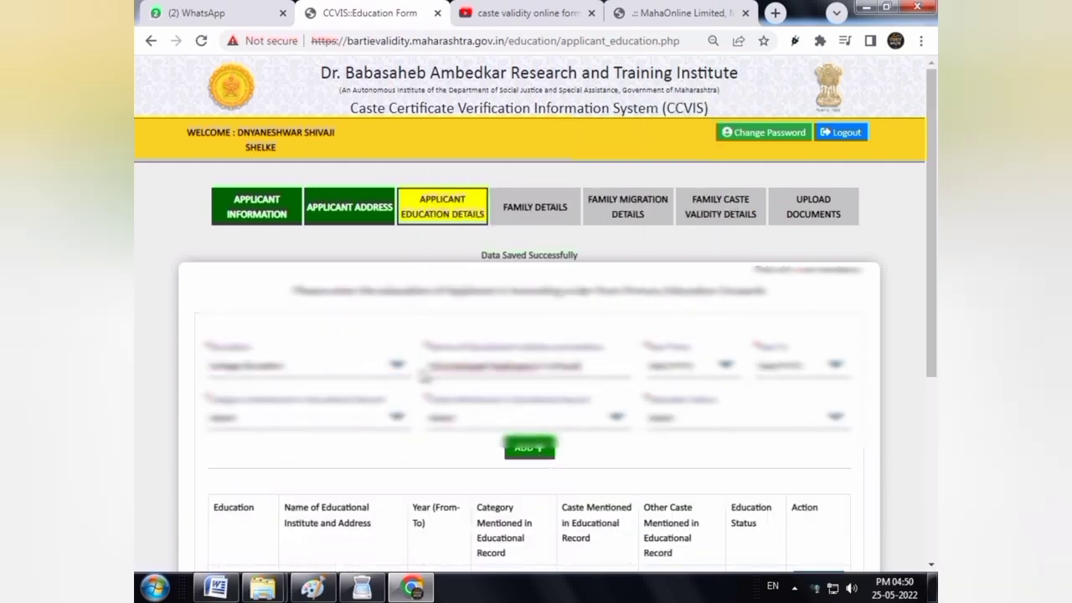
{"action": "left_click", "coordinate": [703, 366]}
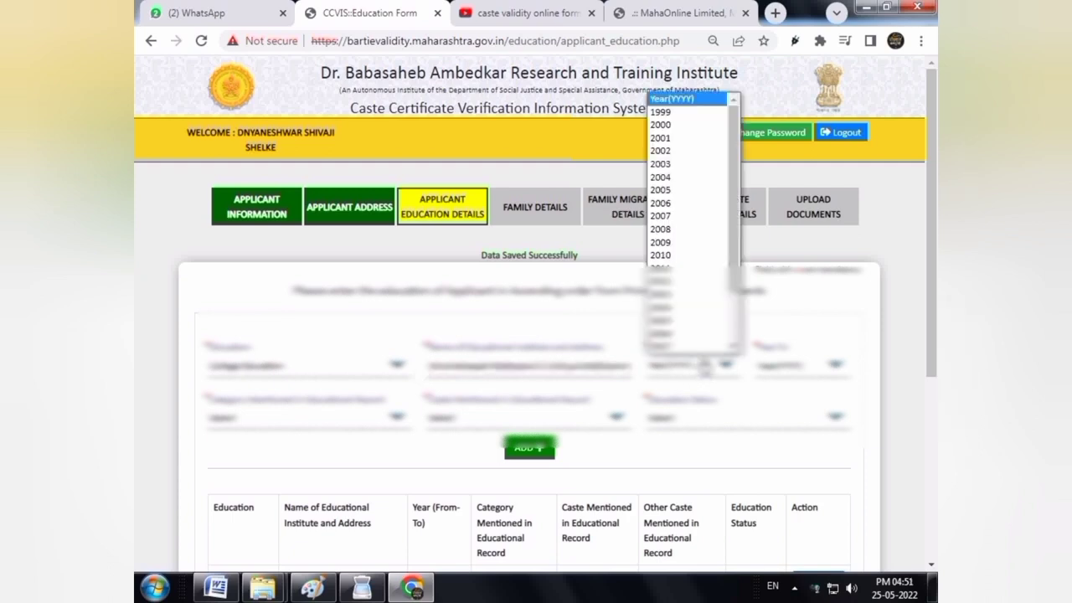
{"action": "left_click", "coordinate": [675, 327]}
{"action": "left_click", "coordinate": [816, 367]}
{"action": "left_click", "coordinate": [808, 398]}
{"action": "left_click", "coordinate": [360, 417]}
{"action": "left_click", "coordinate": [450, 421]}
{"action": "left_click", "coordinate": [453, 164]}
{"action": "left_click", "coordinate": [665, 415]}
{"action": "left_click", "coordinate": [533, 446]}
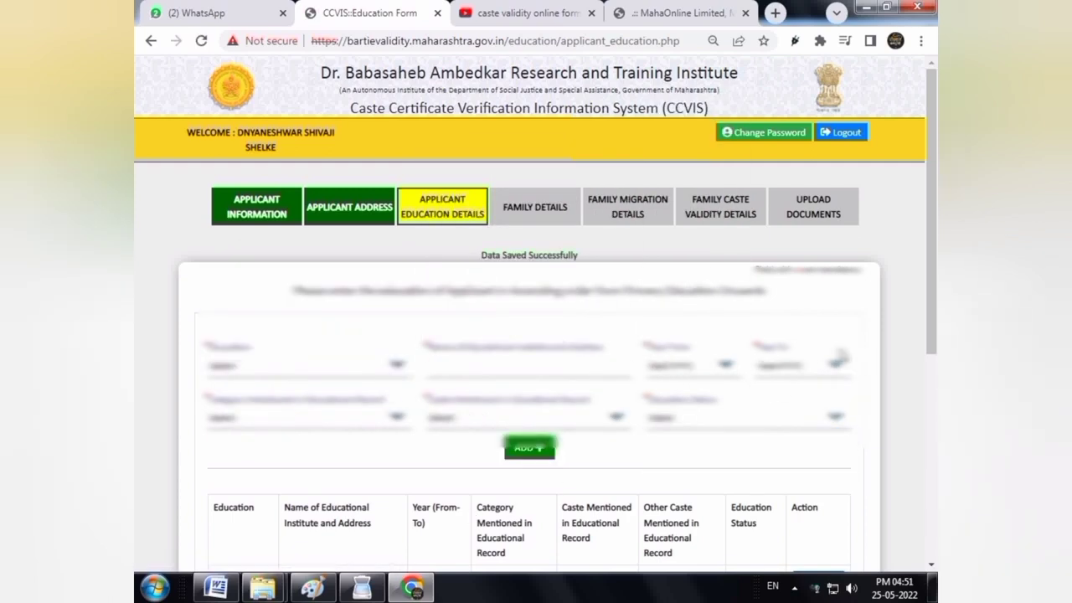
{"action": "left_click", "coordinate": [277, 365]}
Start a College Education entry at 'College Of Agriculture Edu' from 2017 to 2023
{"action": "left_click", "coordinate": [243, 425]}
{"action": "scroll", "coordinate": [494, 352], "scroll_direction": "down", "scroll_amount": 5}
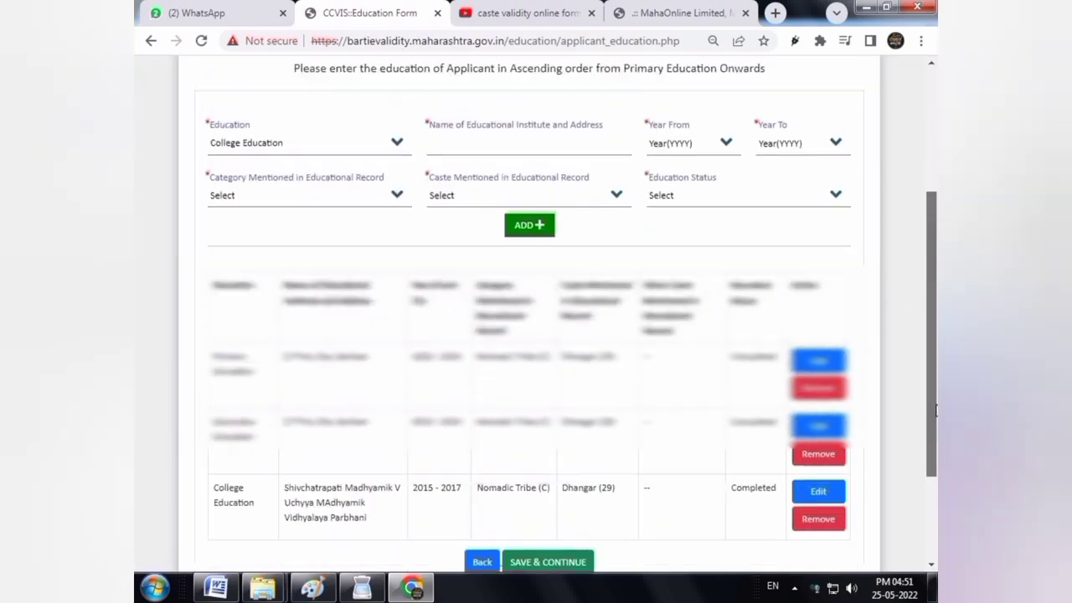
{"action": "scroll", "coordinate": [503, 318], "scroll_direction": "up", "scroll_amount": 3}
{"action": "left_click", "coordinate": [503, 275]}
{"action": "type", "text": "College Of Agriculture Edu"}
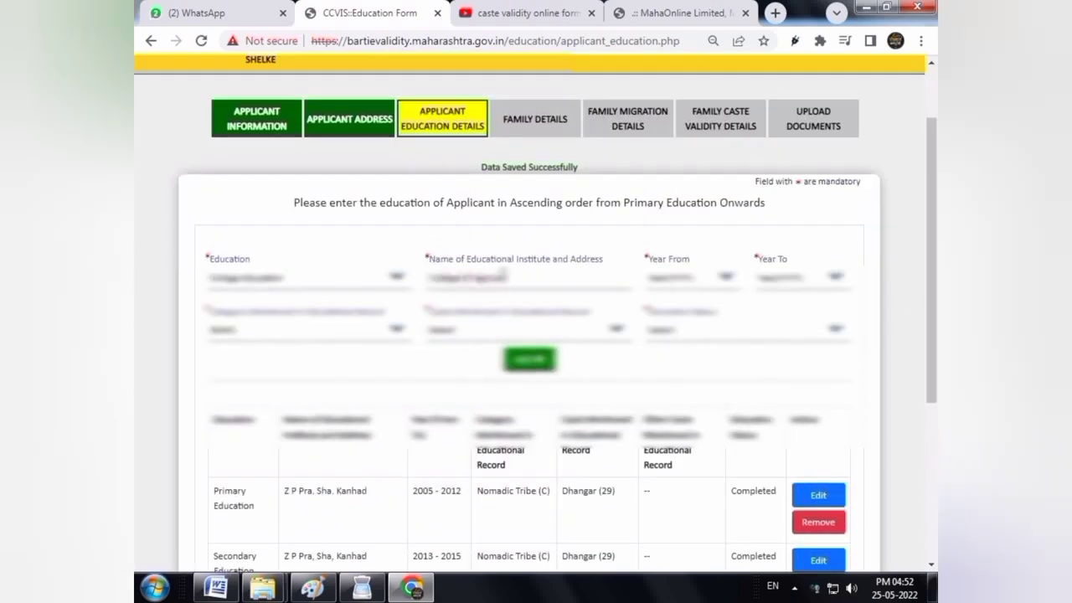
{"action": "left_click", "coordinate": [693, 277]}
{"action": "scroll", "coordinate": [692, 469], "scroll_direction": "down", "scroll_amount": 3}
{"action": "left_click", "coordinate": [690, 479]}
{"action": "left_click", "coordinate": [797, 278]}
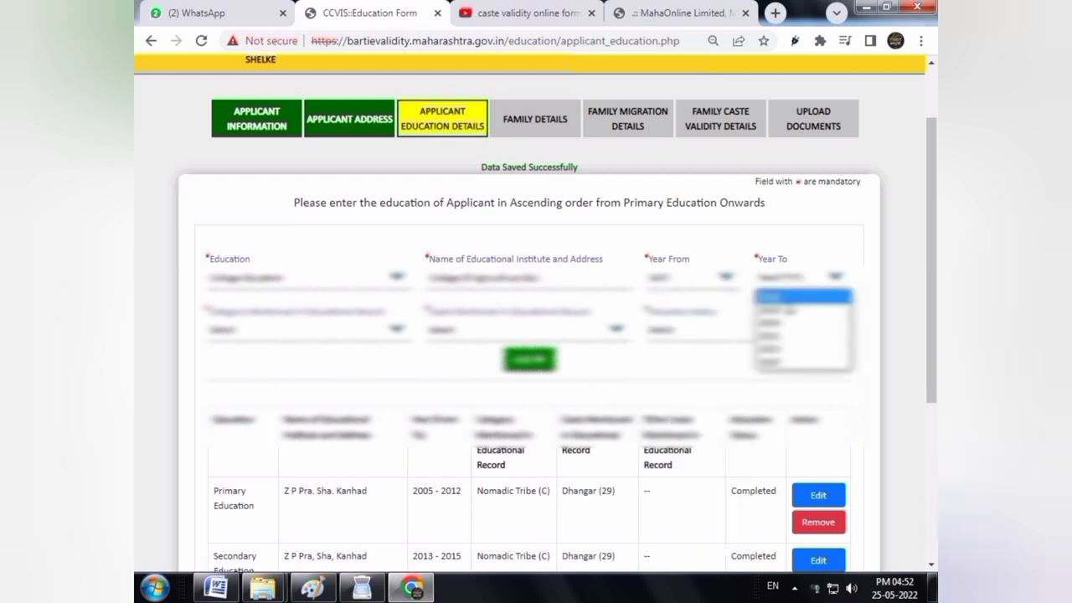
{"action": "left_click", "coordinate": [793, 363]}
Set Nomadic Tribe (C), Dhangar (29) and In Progress, add it, then save the education details
{"action": "left_click", "coordinate": [277, 330]}
{"action": "left_click", "coordinate": [260, 416]}
{"action": "left_click", "coordinate": [500, 331]}
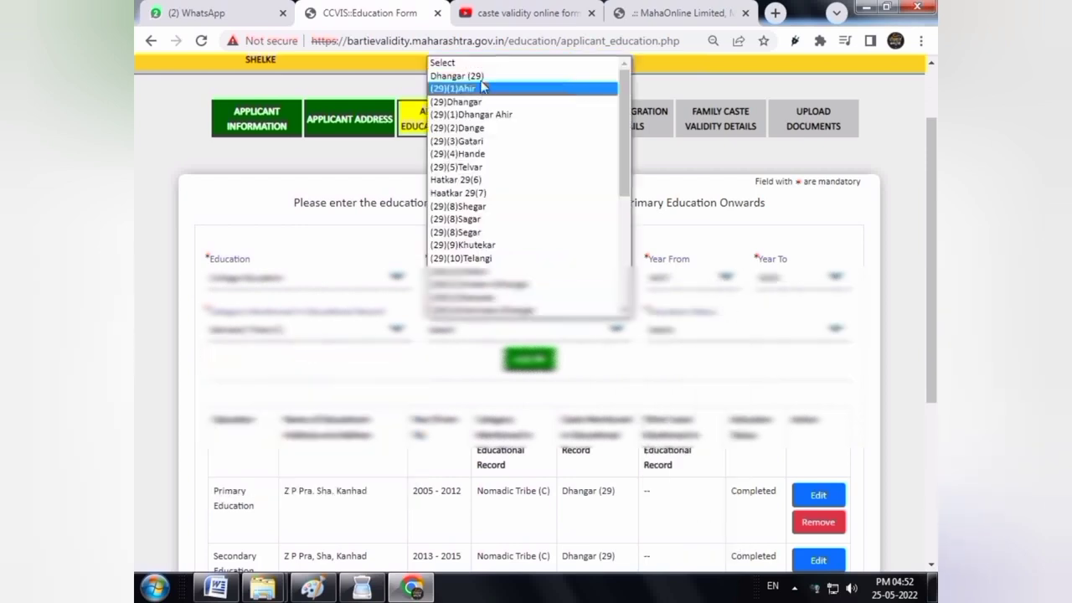
{"action": "left_click", "coordinate": [481, 77]}
{"action": "left_click", "coordinate": [685, 330]}
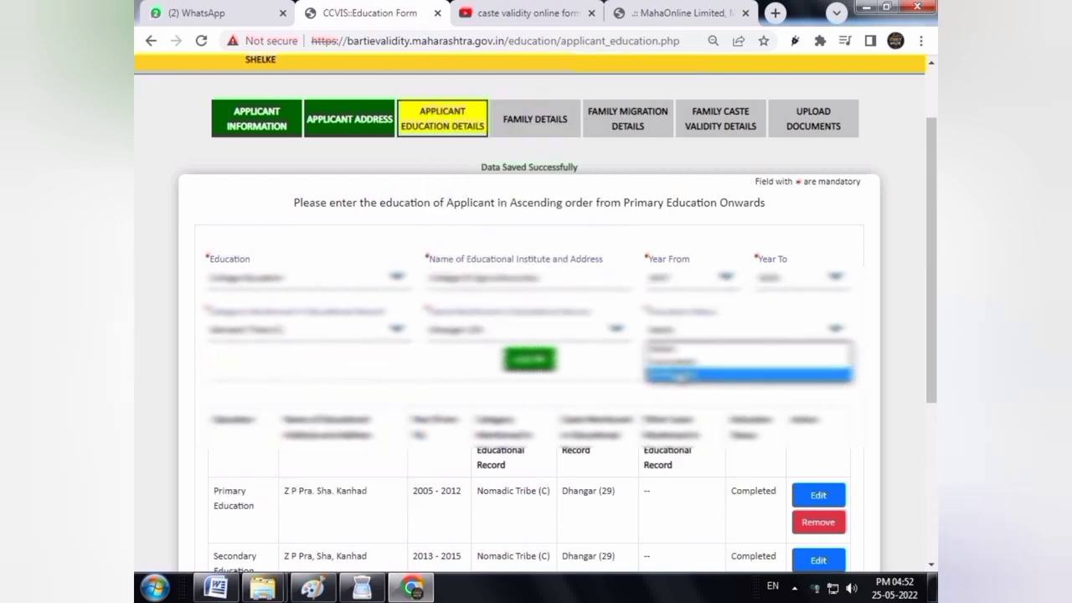
{"action": "left_click", "coordinate": [681, 376]}
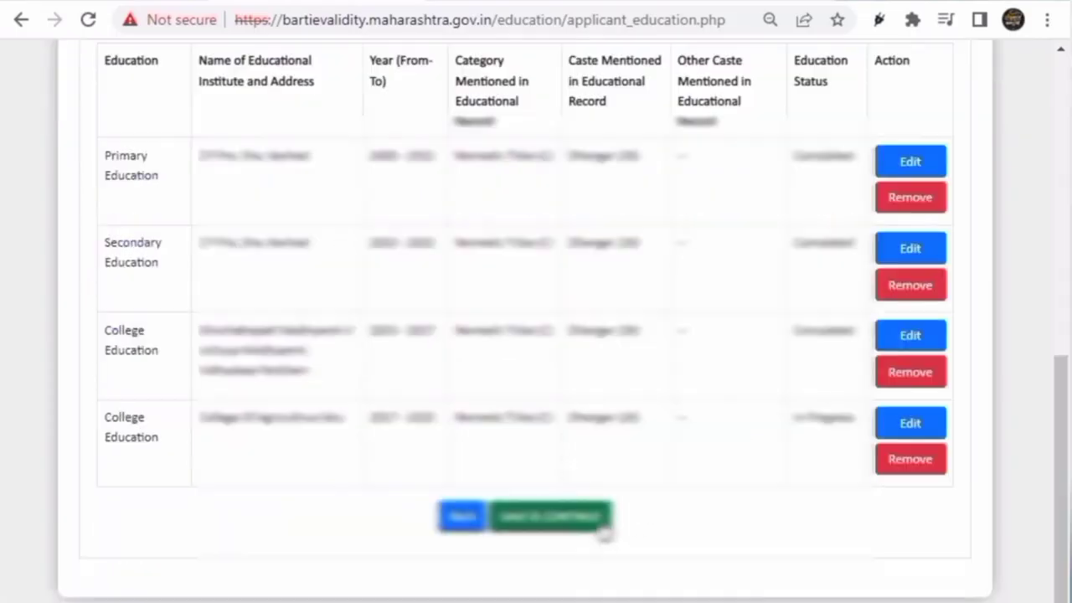
{"action": "left_click", "coordinate": [579, 523]}
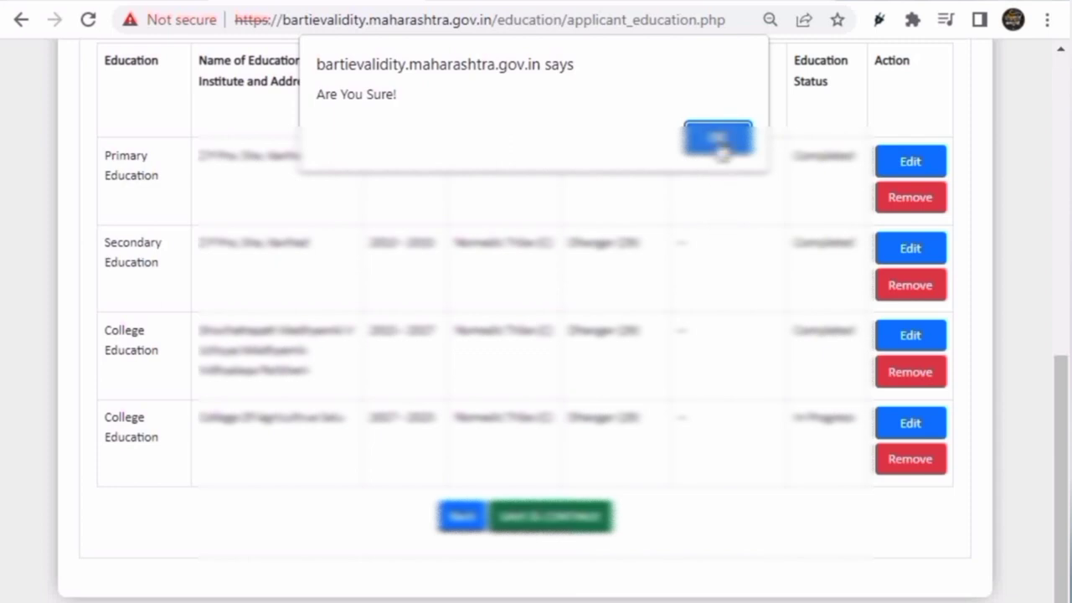
{"action": "left_click", "coordinate": [718, 143]}
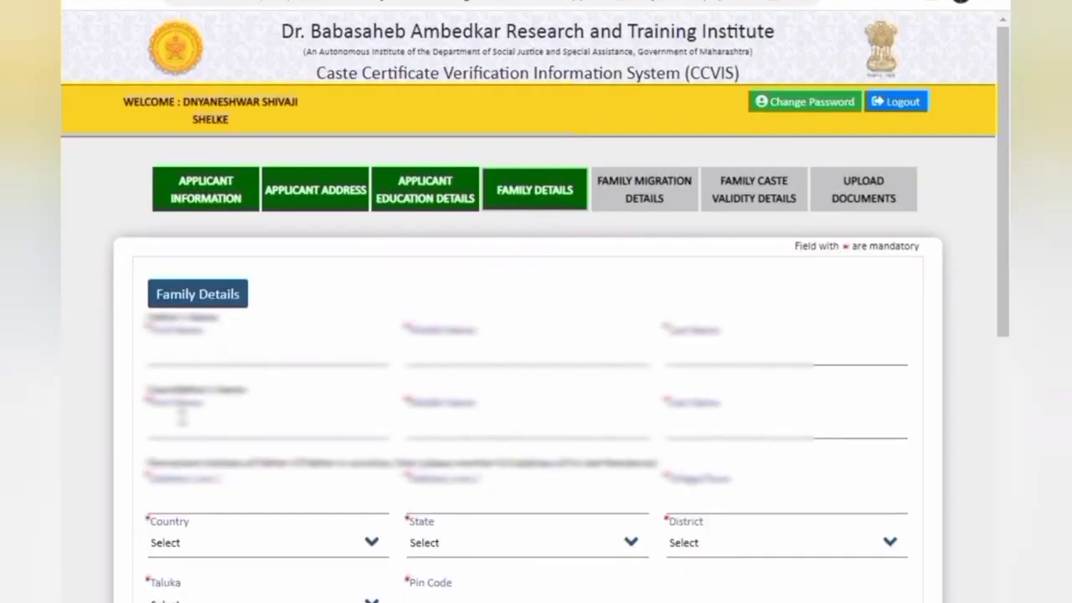
Enter the father's first, middle and last names
{"action": "left_click", "coordinate": [195, 356]}
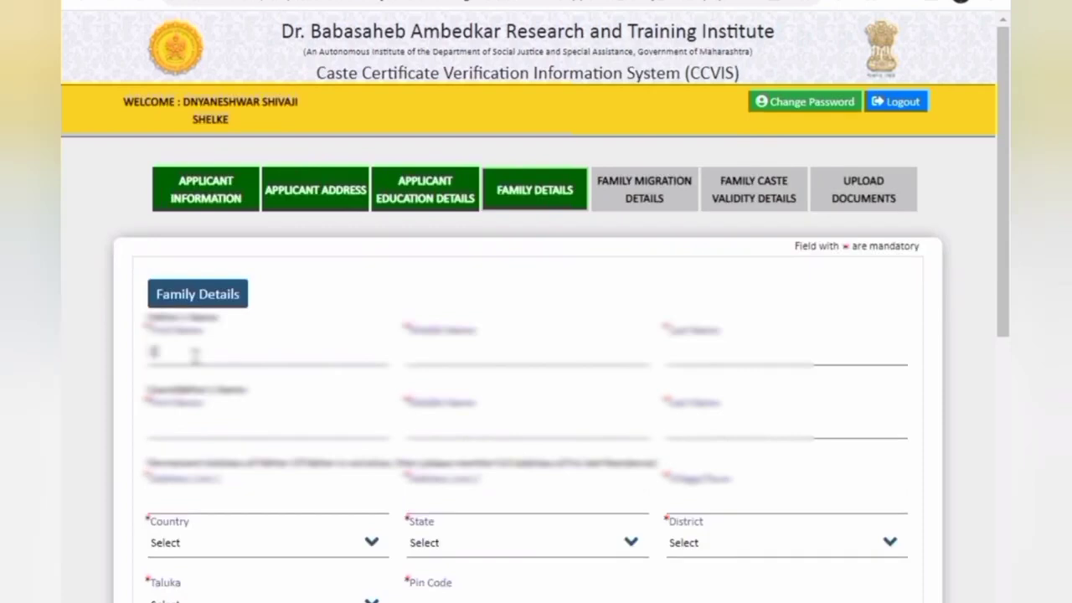
{"action": "key", "text": "Tab"}
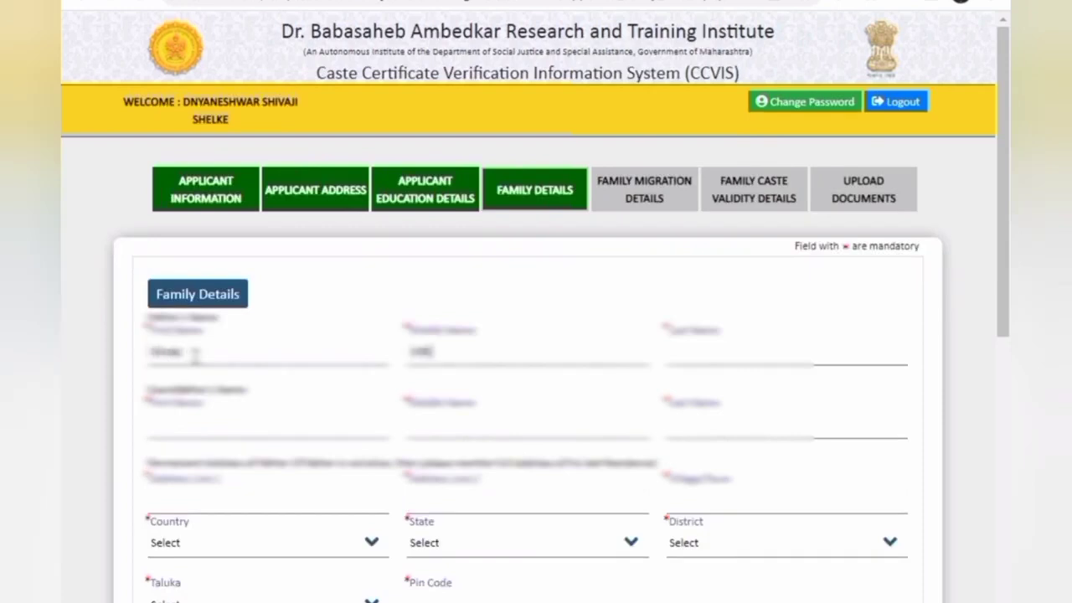
{"action": "key", "text": "Tab"}
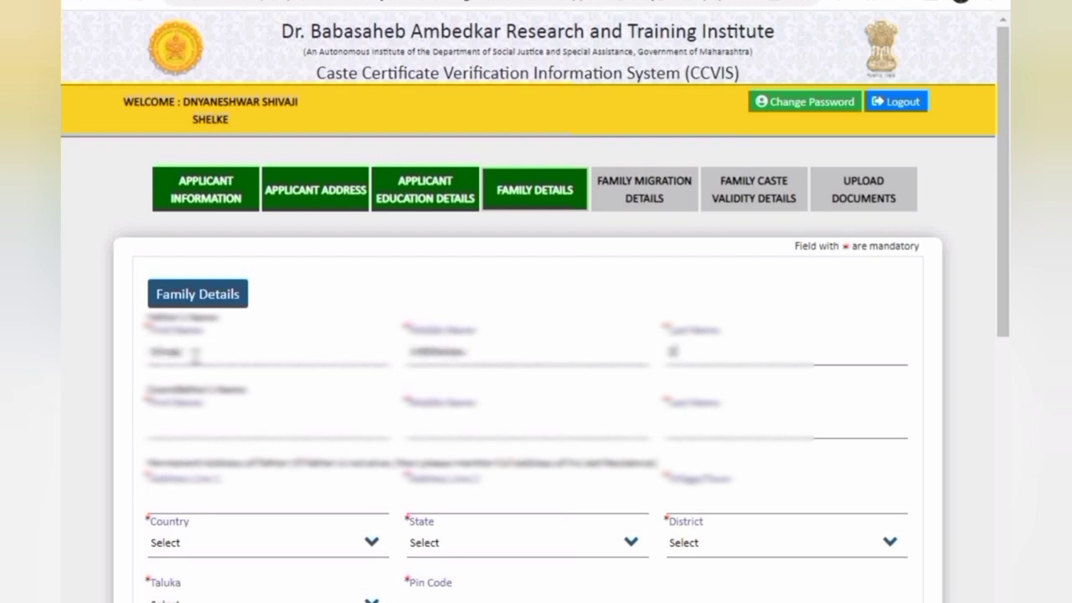
Enter the grandfather's first, middle and last names, correcting a typo in the middle name
{"action": "key", "text": "Tab"}
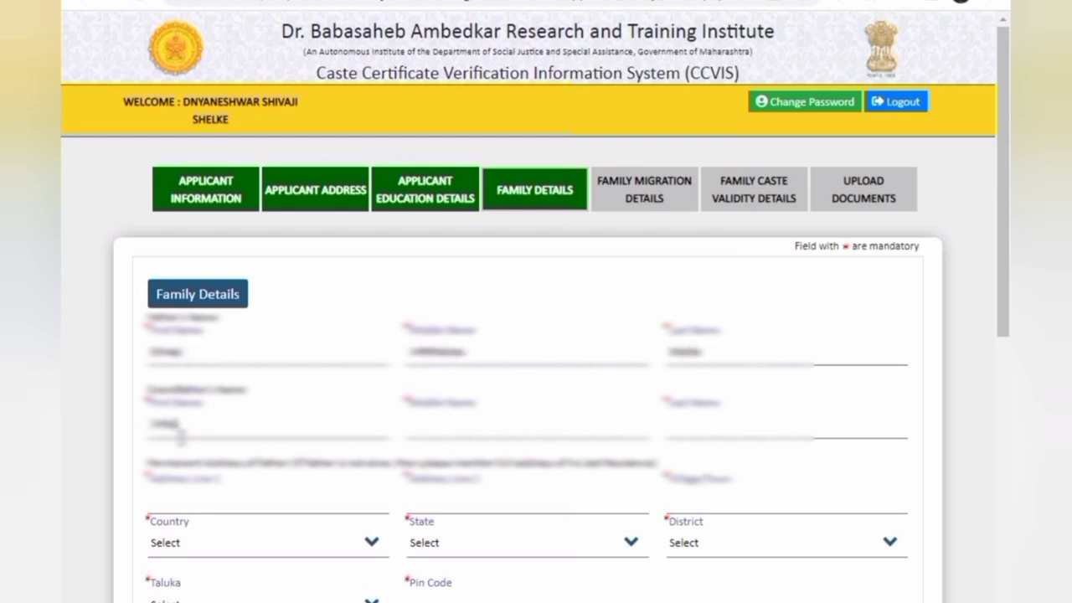
{"action": "key", "text": "Tab"}
{"action": "key", "text": "Tab"}
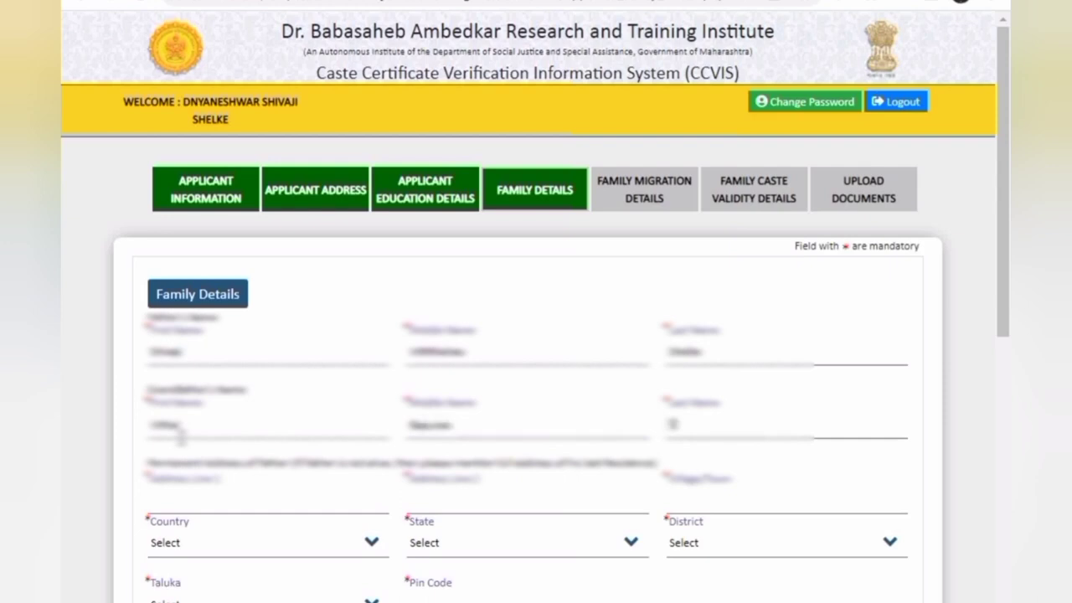
{"action": "key", "text": "Tab"}
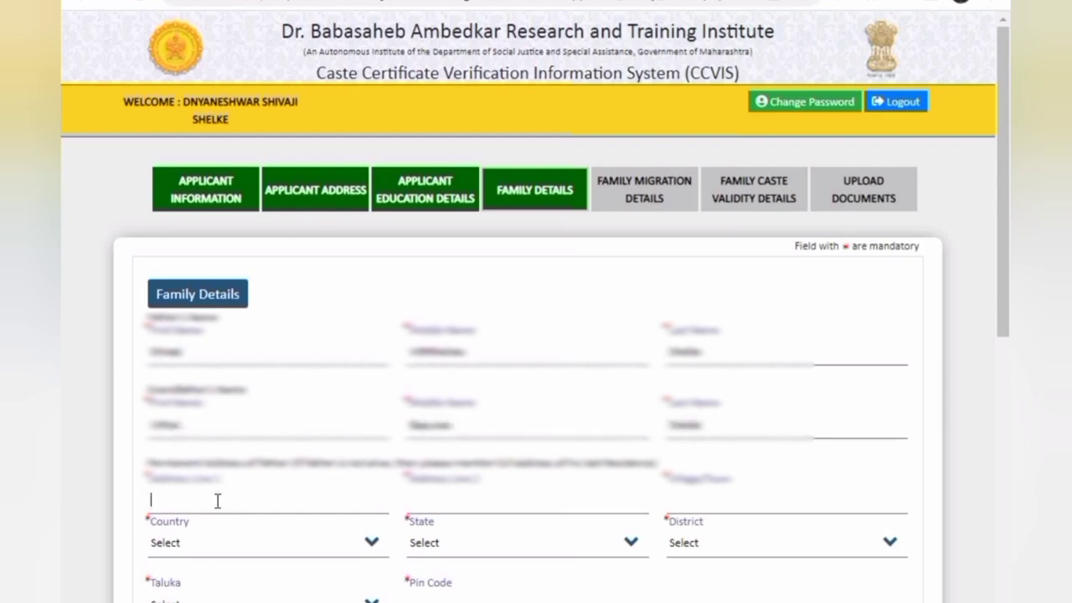
Fill the father's permanent address lines and set country India, state Maharashtra, district Parbhani
{"action": "type", "text": "KanhadKanhad"}
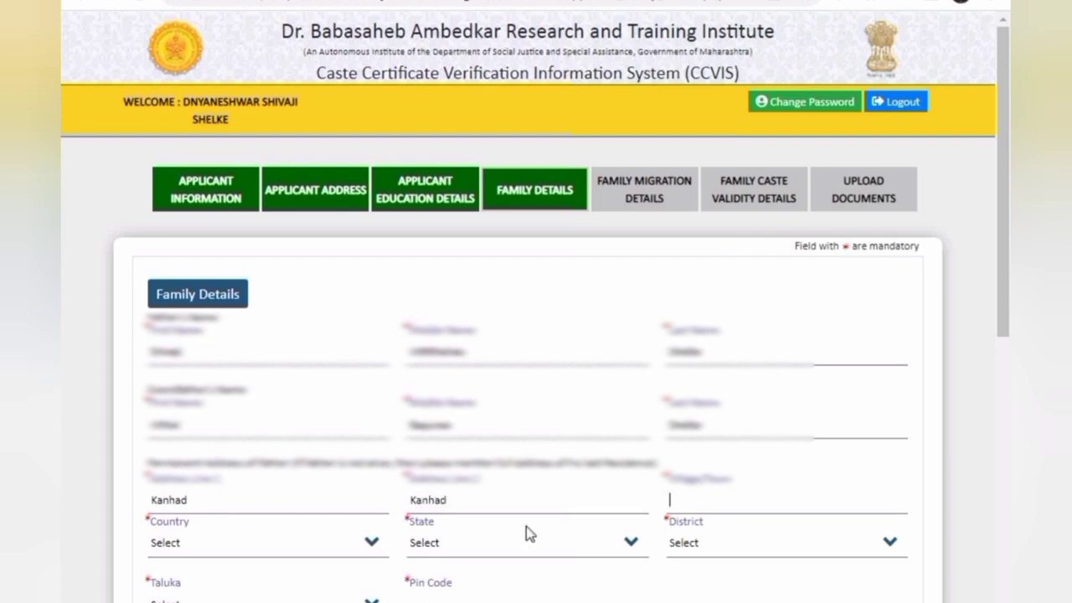
{"action": "type", "text": "Kanhad"}
{"action": "left_click", "coordinate": [178, 551]}
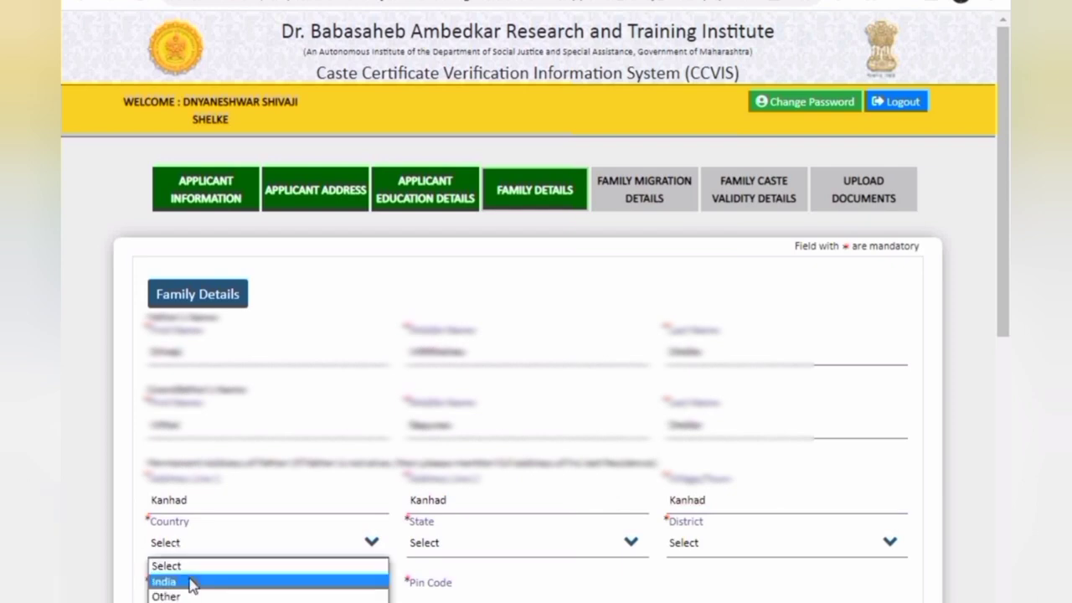
{"action": "left_click", "coordinate": [192, 581]}
{"action": "left_click", "coordinate": [491, 553]}
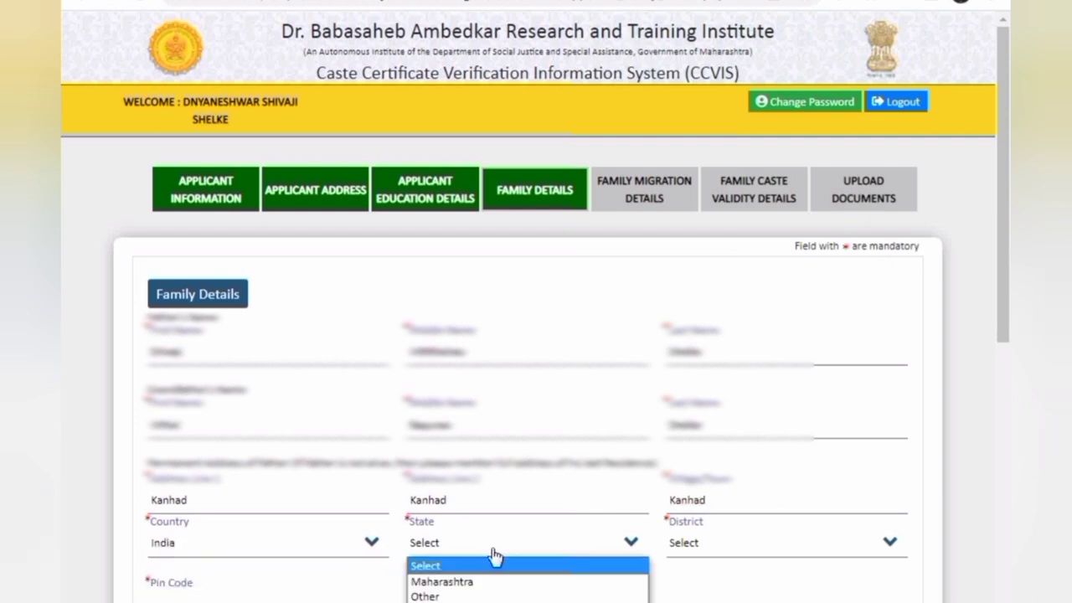
{"action": "left_click", "coordinate": [481, 581]}
{"action": "left_click", "coordinate": [695, 546]}
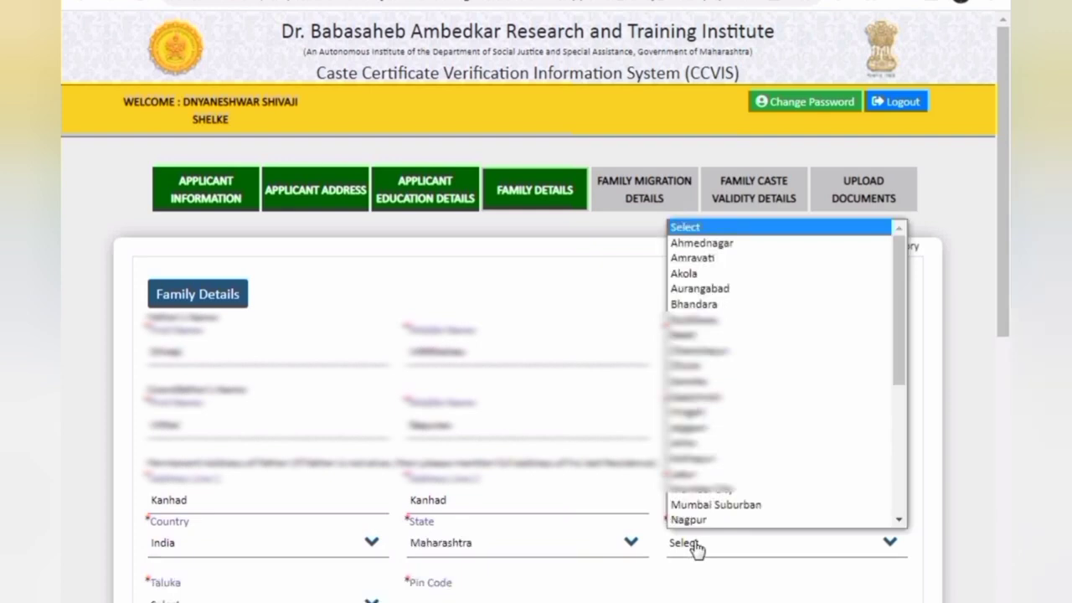
{"action": "key", "text": "p"}
{"action": "key", "text": "p"}
{"action": "key", "text": "Return"}
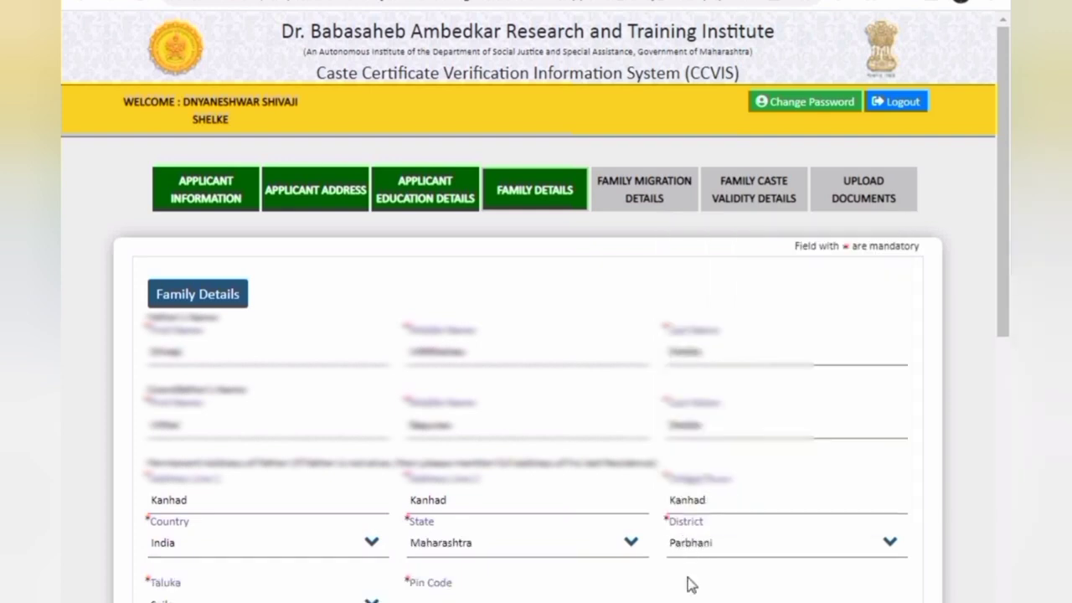
{"action": "left_click_drag", "start_coordinate": [1007, 299], "coordinate": [675, 400]}
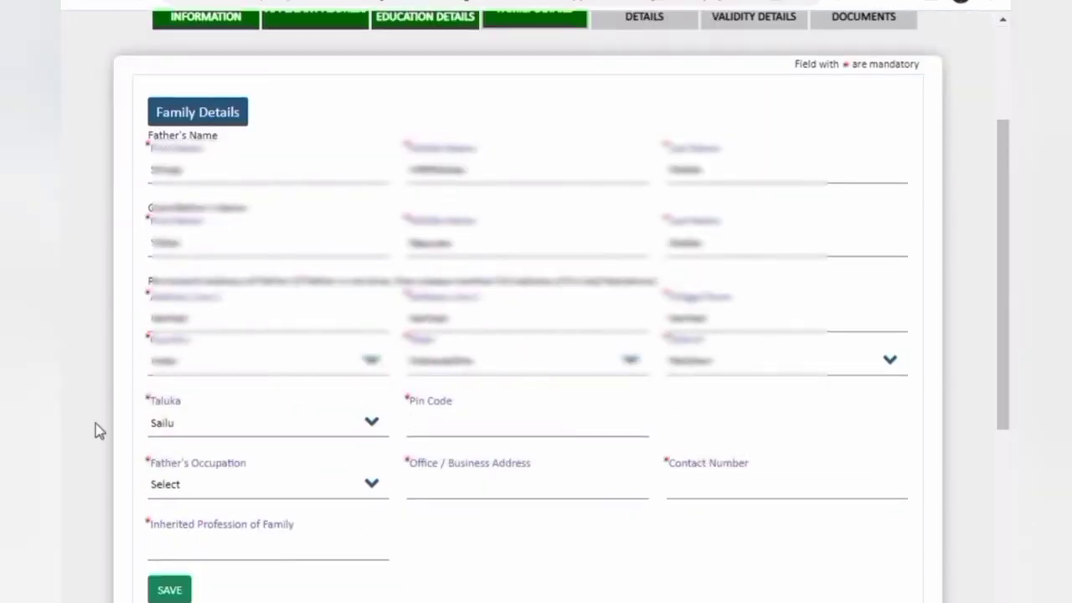
Keep Sailu as the taluka and enter the address pin code
{"action": "left_click", "coordinate": [163, 425]}
{"action": "left_click", "coordinate": [163, 426]}
{"action": "left_click", "coordinate": [462, 434]}
{"action": "type", "text": "431508"}
Set the father's occupation to Other, described as 'Agree', and complete the office address entry
{"action": "left_click", "coordinate": [211, 496]}
{"action": "left_click", "coordinate": [201, 554]}
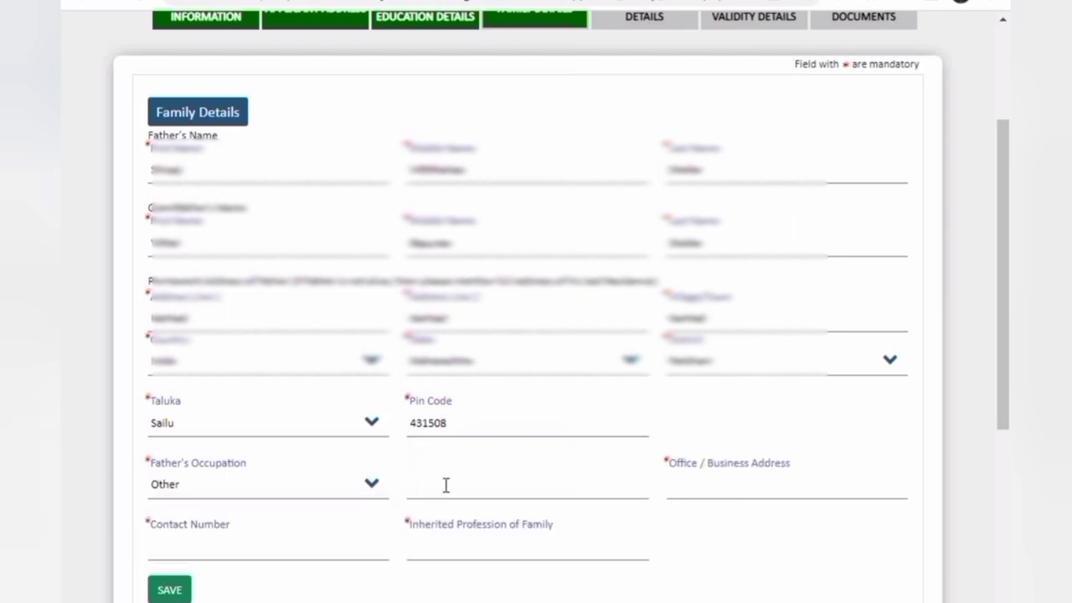
{"action": "left_click", "coordinate": [448, 484]}
{"action": "type", "text": "AGree"}
{"action": "key", "text": "BackSpace"}
{"action": "type", "text": "gree"}
{"action": "left_click", "coordinate": [714, 494]}
Enter the father's contact number, set inherited profession to 'Agree', and save the family details
{"action": "type", "text": "7•••••"}
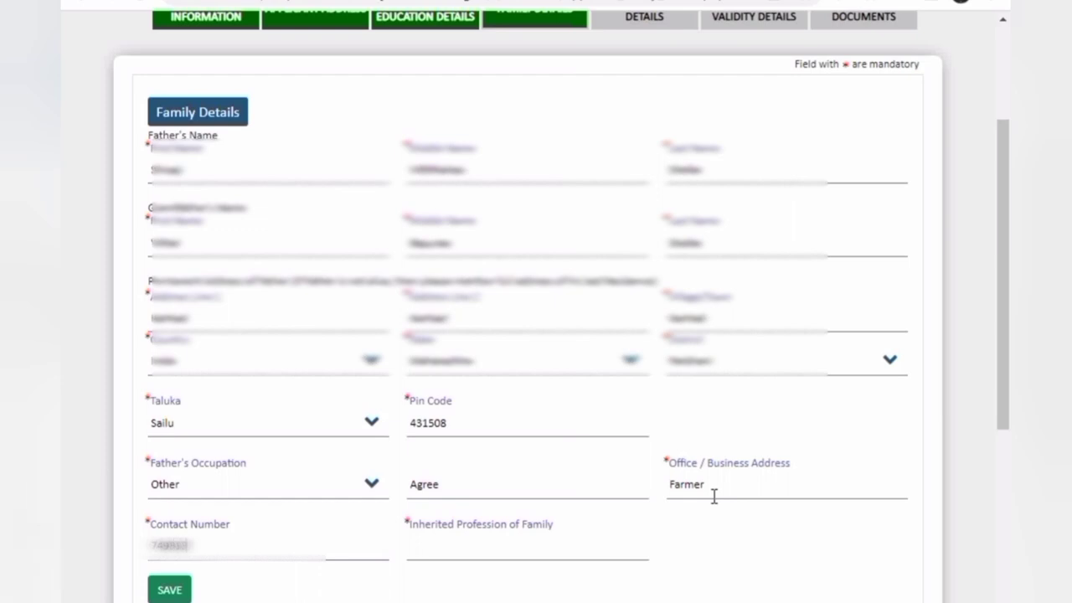
{"action": "type", "text": "3"}
{"action": "type", "text": "01"}
{"action": "key", "text": "Tab"}
{"action": "type", "text": "Ag"}
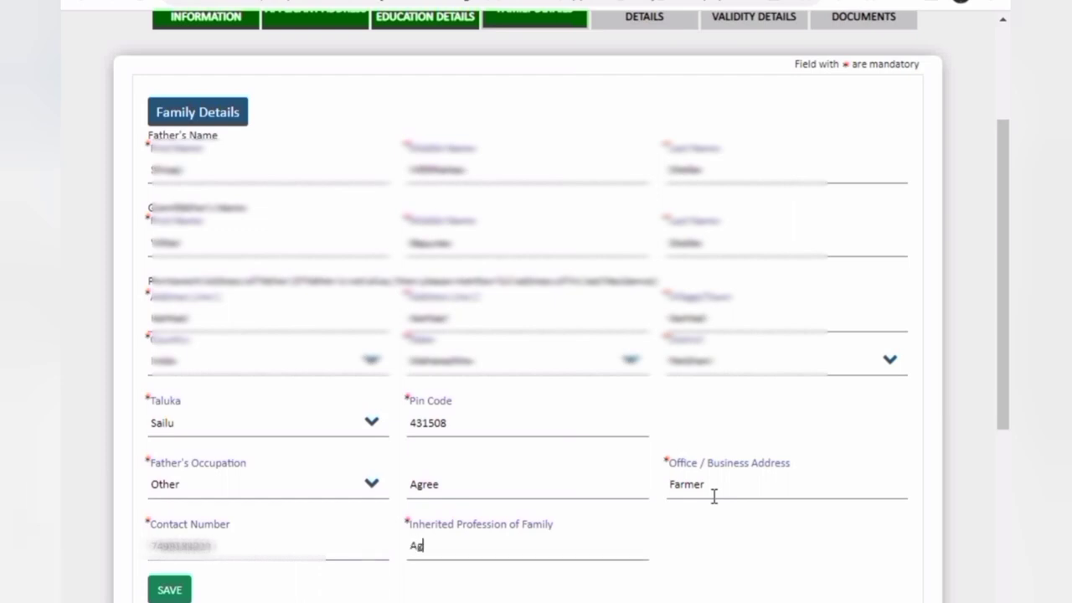
{"action": "type", "text": "ree"}
{"action": "key", "text": "Tab"}
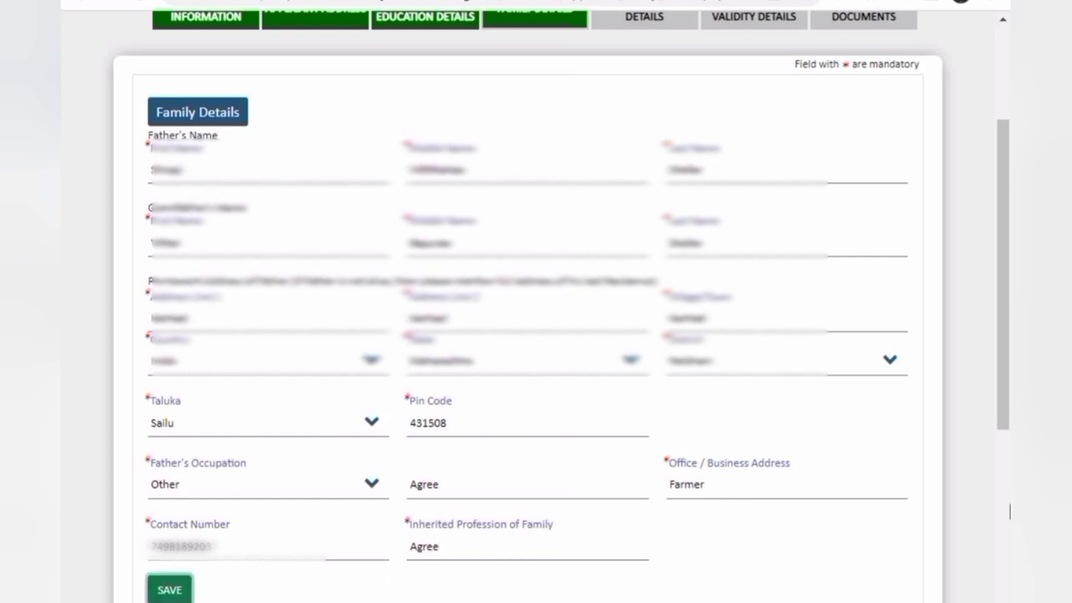
{"action": "scroll", "coordinate": [1009, 511], "scroll_direction": "down", "scroll_amount": 2}
{"action": "scroll", "coordinate": [1009, 511], "scroll_direction": "down", "scroll_amount": 2}
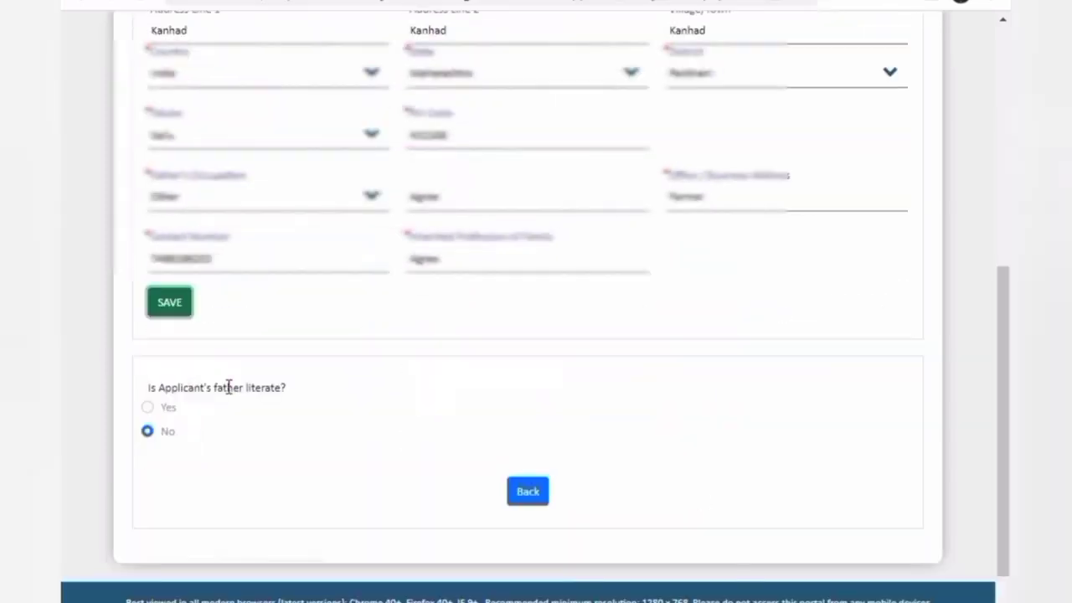
{"action": "left_click", "coordinate": [162, 304]}
Acknowledge the save message, mark the father as literate, and choose Primary Education
{"action": "left_click", "coordinate": [701, 100]}
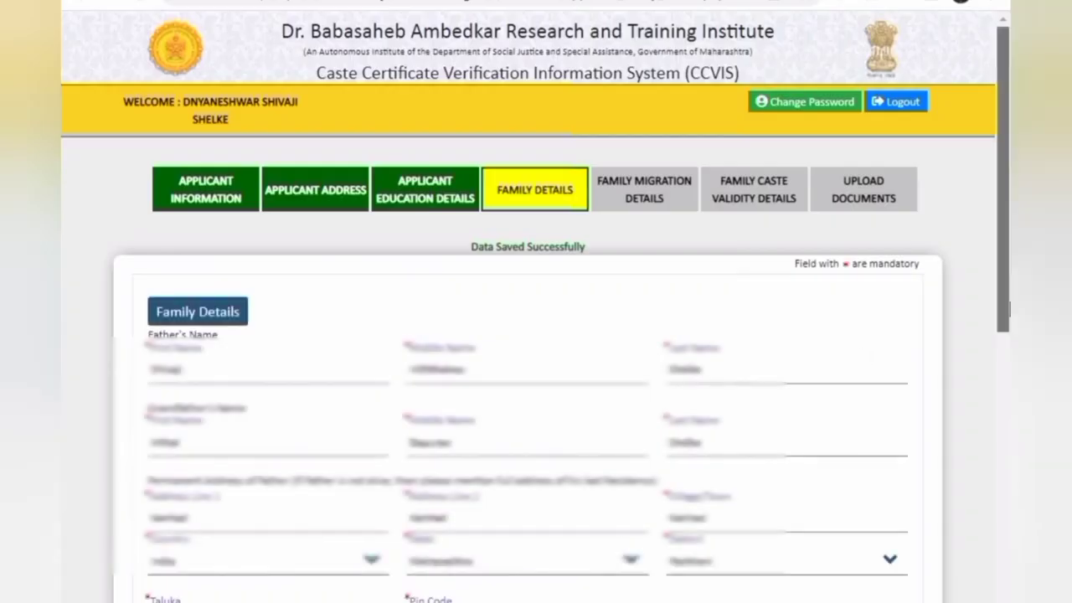
{"action": "left_click_drag", "start_coordinate": [1005, 243], "coordinate": [1005, 516]}
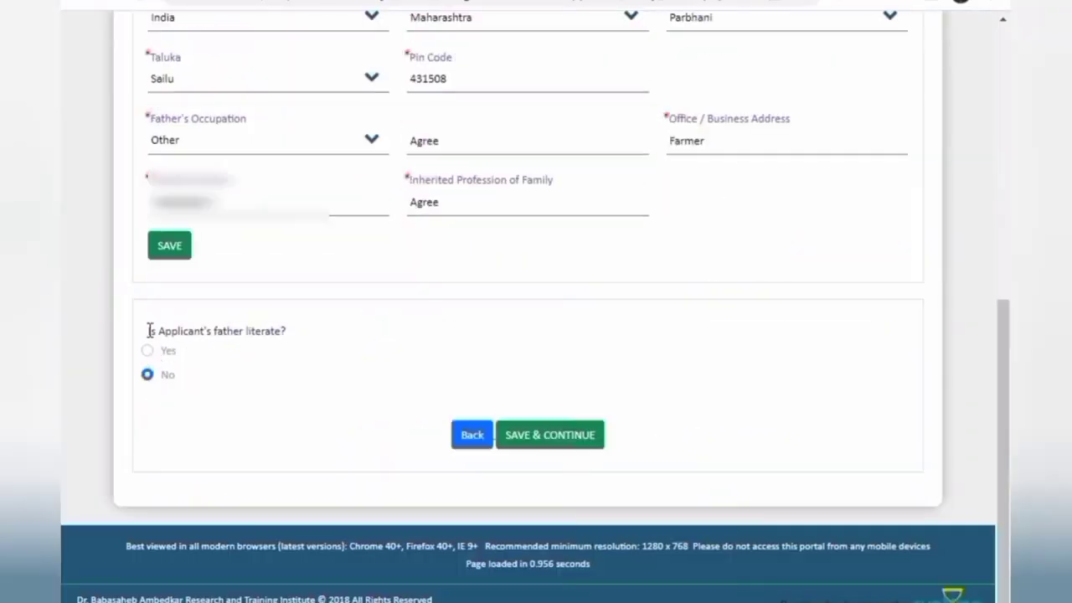
{"action": "left_click_drag", "start_coordinate": [149, 330], "coordinate": [338, 345]}
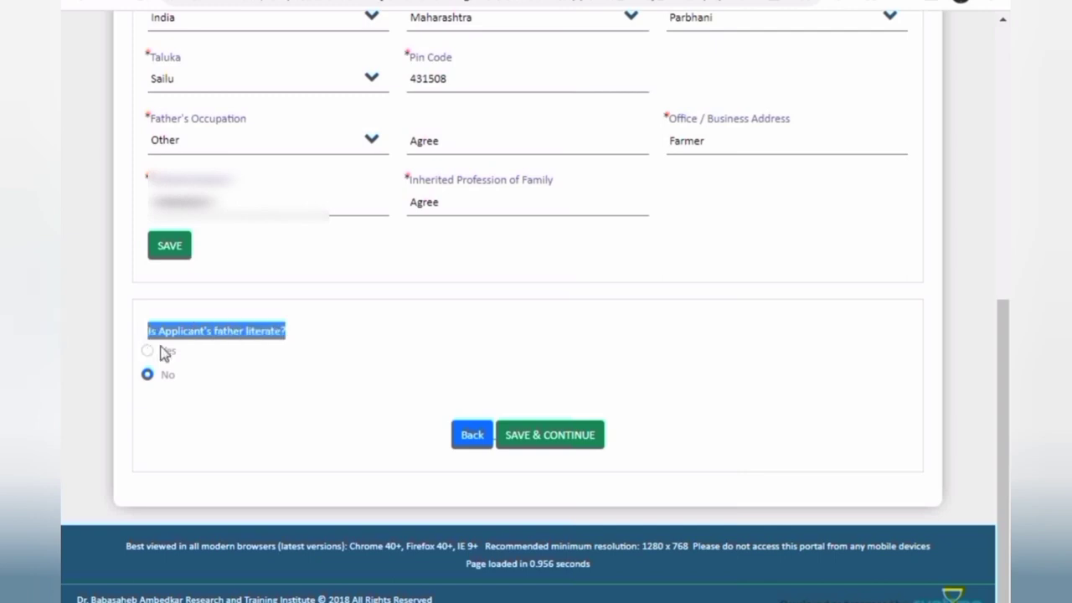
{"action": "left_click", "coordinate": [215, 330]}
{"action": "left_click", "coordinate": [147, 351]}
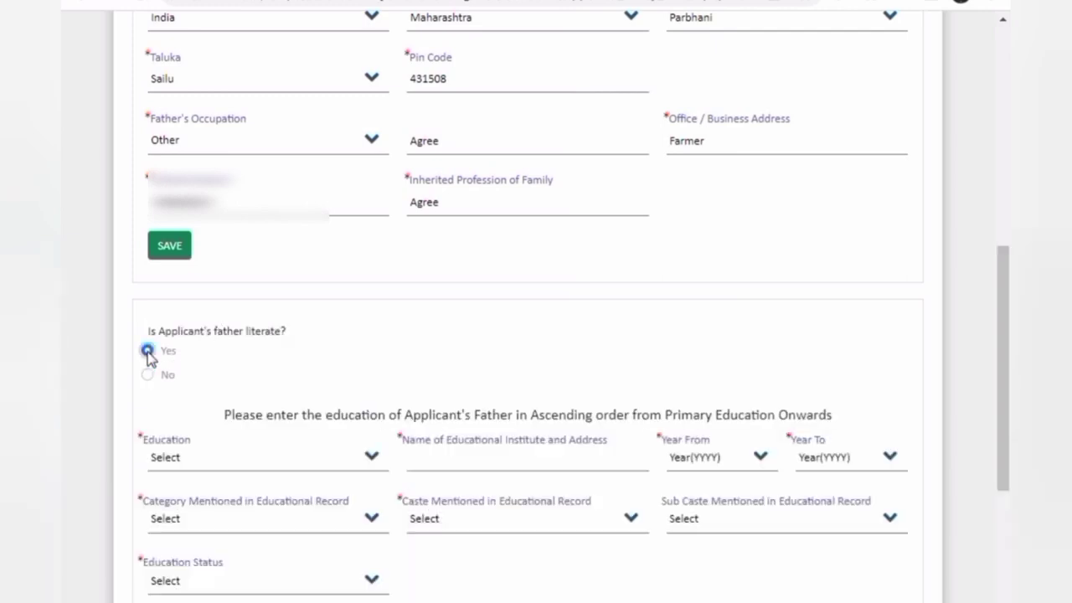
{"action": "left_click", "coordinate": [147, 375]}
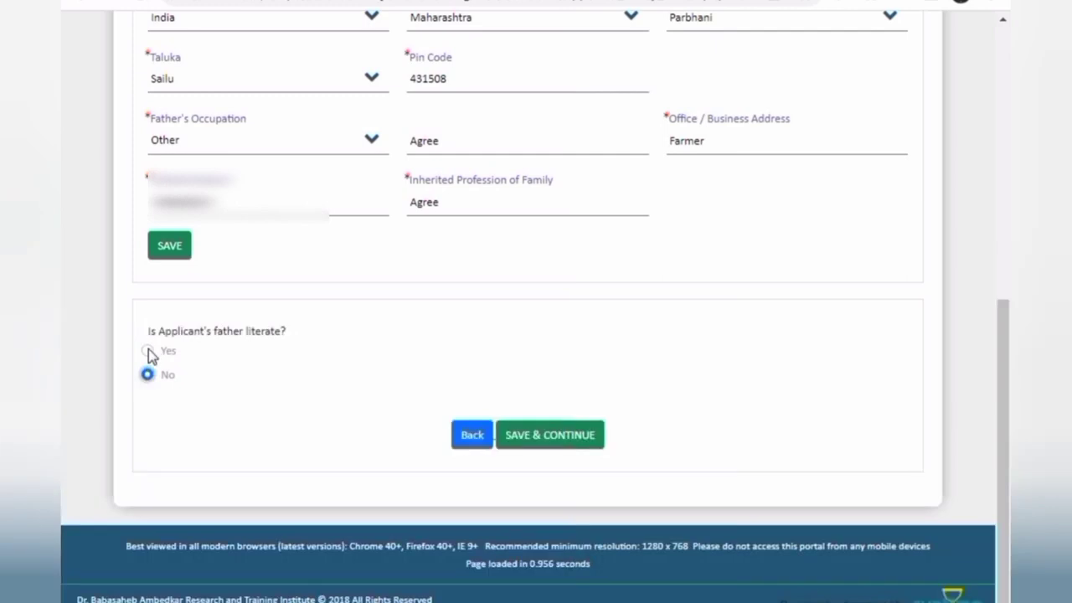
{"action": "left_click", "coordinate": [148, 350]}
{"action": "left_click", "coordinate": [259, 458]}
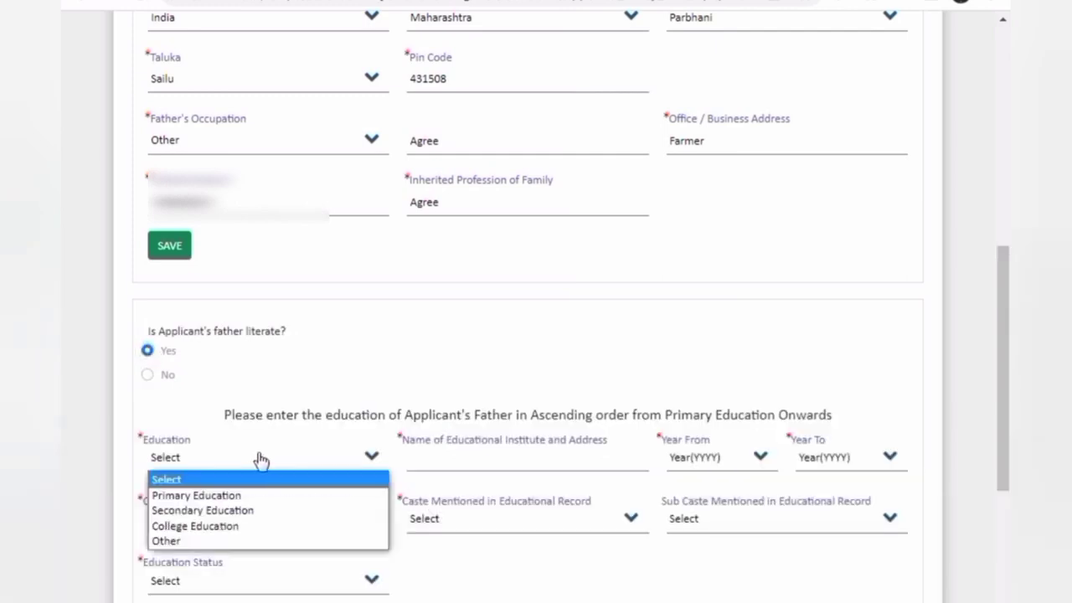
{"action": "left_click", "coordinate": [201, 496]}
Enter the primary school's name and address, with years 1987 to 1990
{"action": "left_click", "coordinate": [443, 455]}
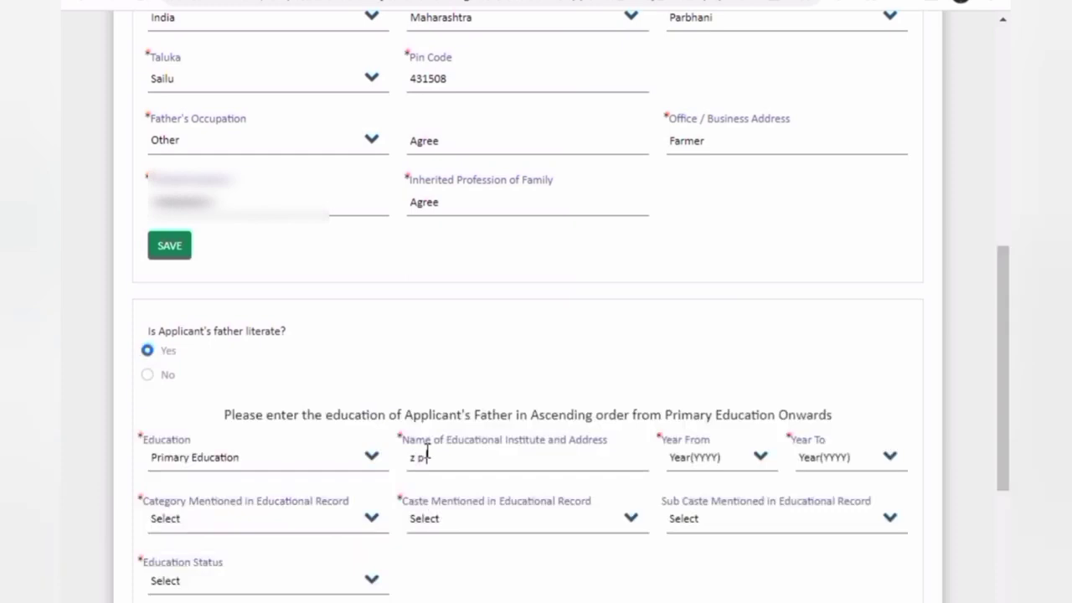
{"action": "type", "text": "z para sh"}
{"action": "type", "text": "a kanhad"}
{"action": "left_click", "coordinate": [427, 450]}
{"action": "key", "text": "BackSpace"}
{"action": "type", "text": "p"}
{"action": "left_click", "coordinate": [725, 462]}
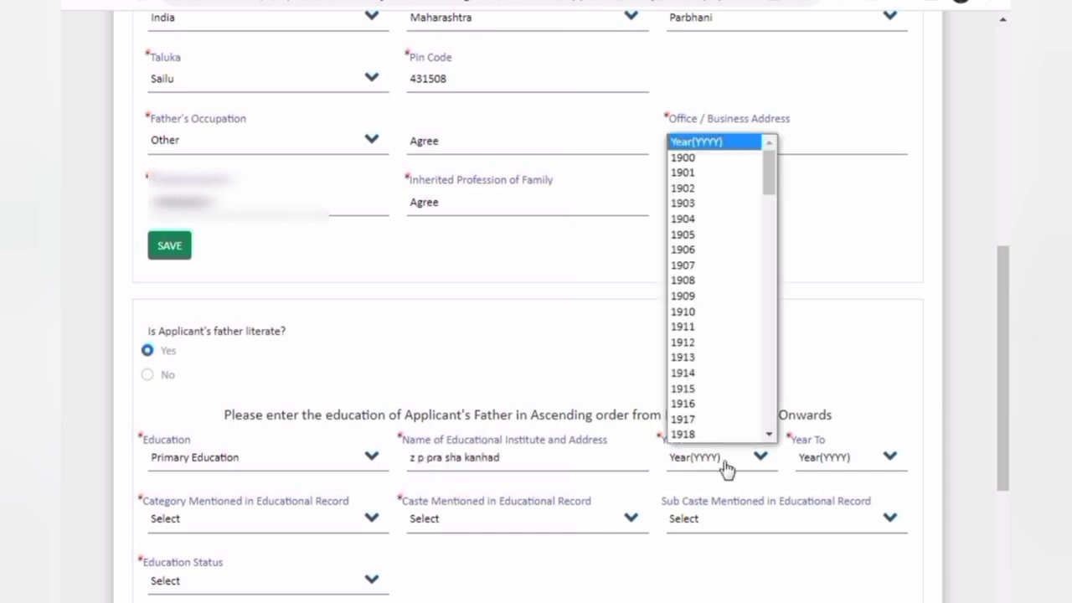
{"action": "left_click_drag", "start_coordinate": [768, 177], "coordinate": [768, 343]}
{"action": "left_click", "coordinate": [720, 356]}
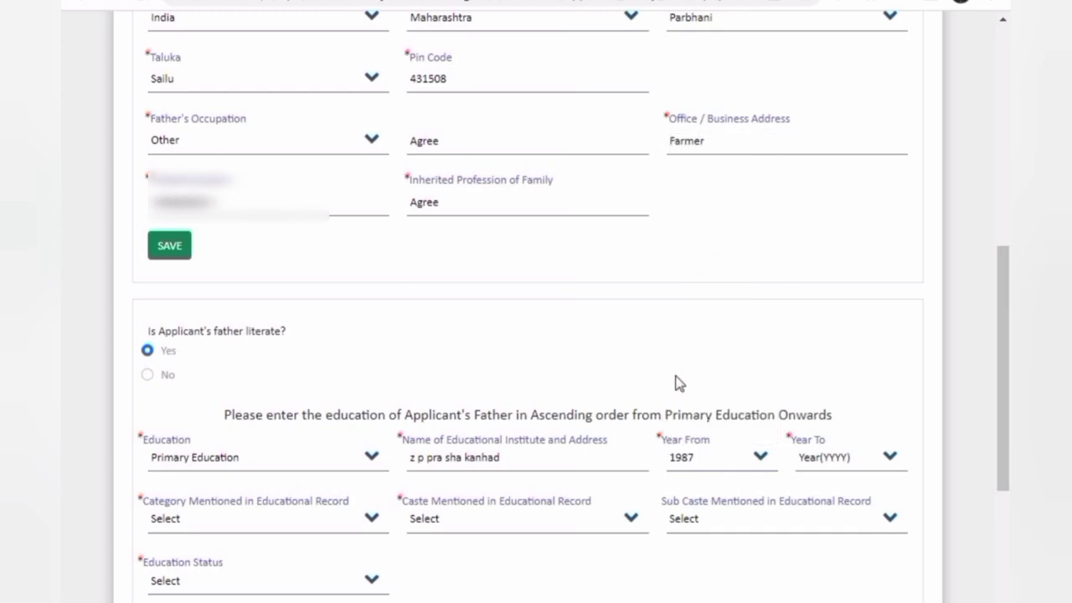
{"action": "left_click", "coordinate": [881, 461]}
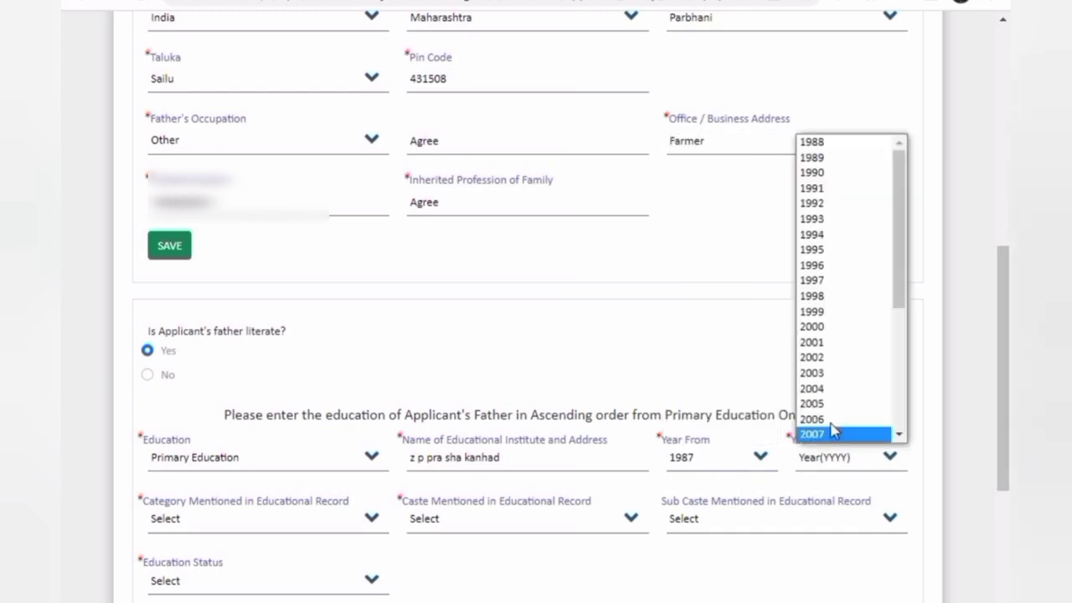
{"action": "left_click", "coordinate": [839, 174]}
Set category Nomadic Tribe (C), caste Dhangar (29), sub caste (29)Dhangar, status Completed, and add the record
{"action": "left_click", "coordinate": [249, 516]}
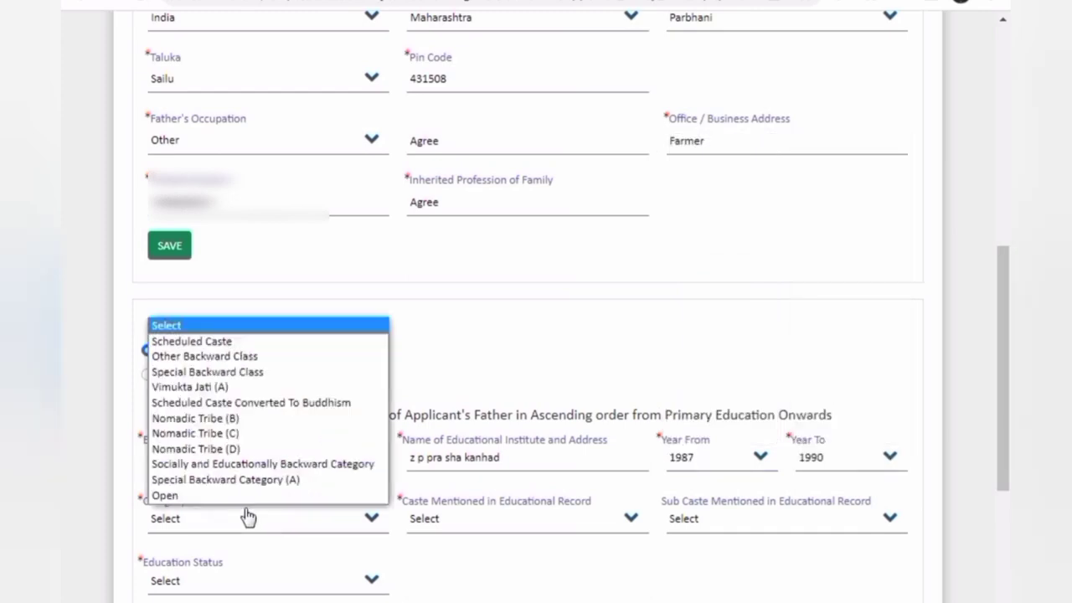
{"action": "left_click", "coordinate": [234, 448]}
{"action": "left_click", "coordinate": [510, 528]}
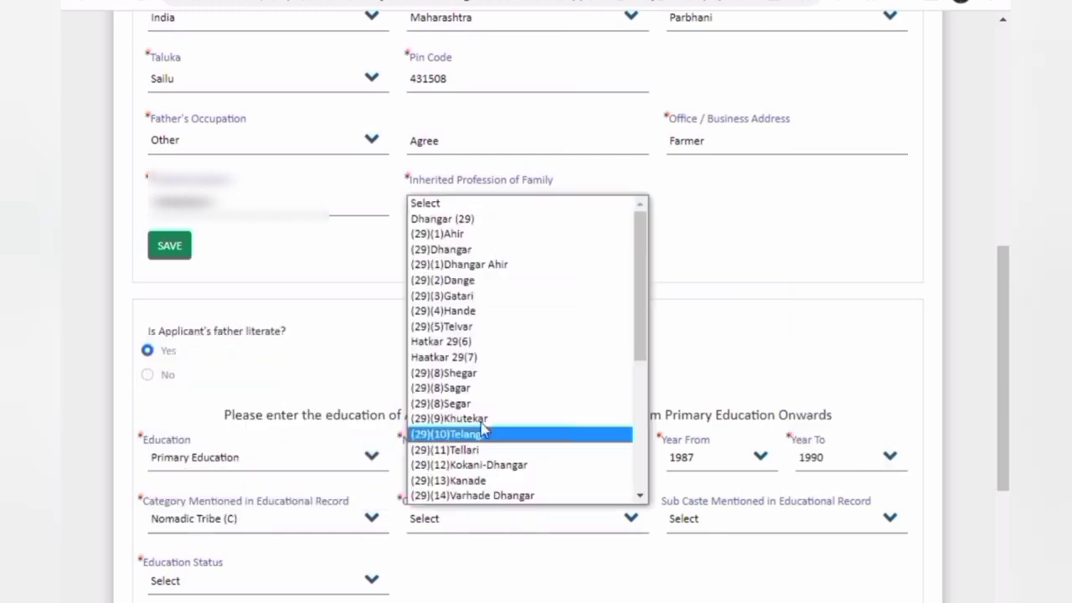
{"action": "left_click", "coordinate": [502, 220]}
{"action": "left_click", "coordinate": [703, 528]}
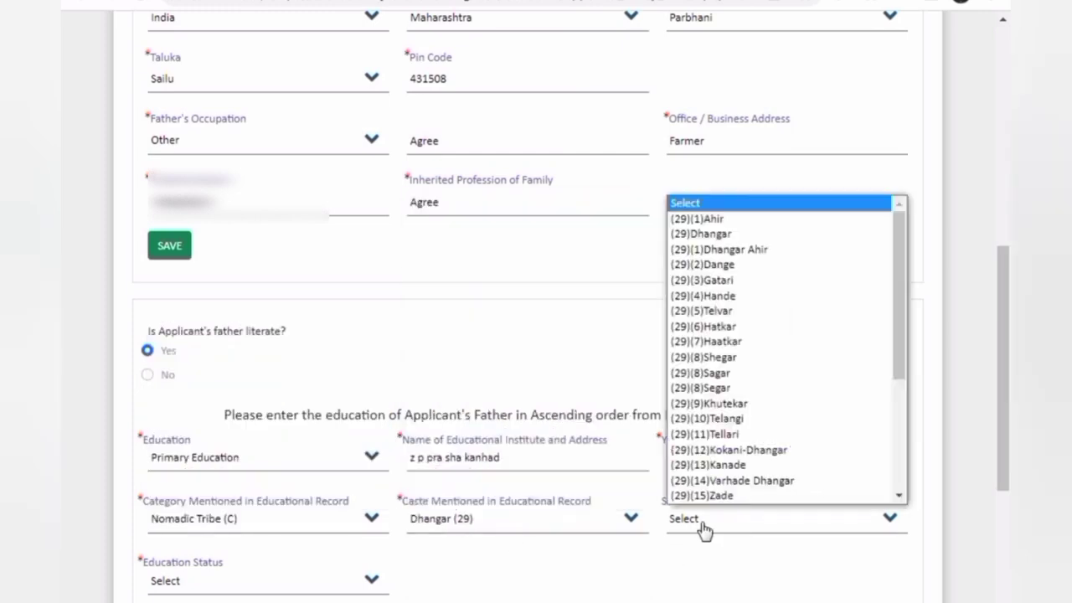
{"action": "left_click", "coordinate": [704, 233]}
{"action": "scroll", "coordinate": [490, 385], "scroll_direction": "down", "scroll_amount": 3}
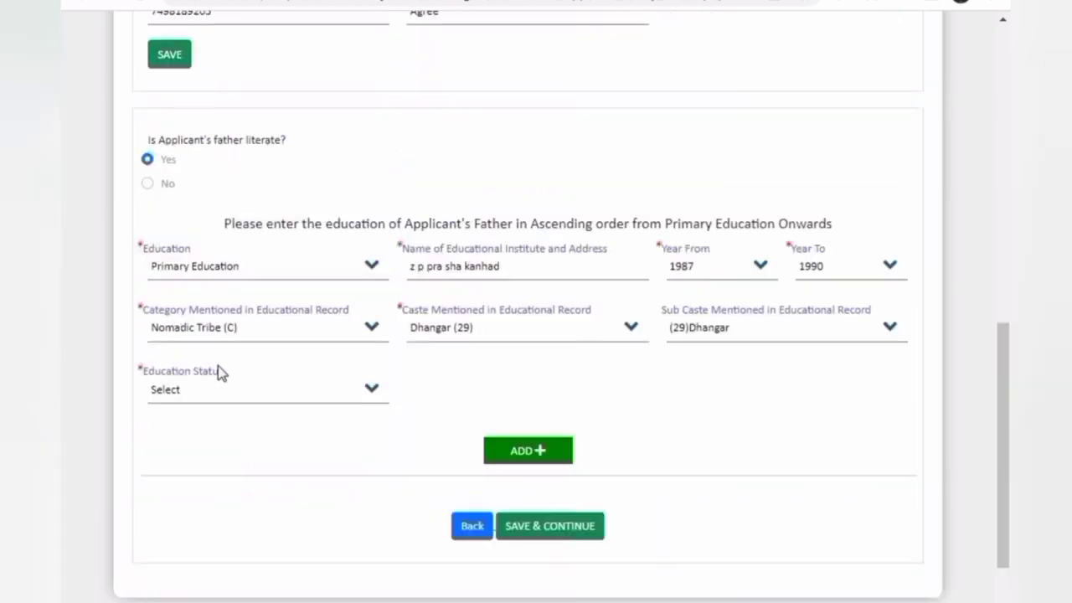
{"action": "left_click", "coordinate": [216, 388]}
{"action": "left_click", "coordinate": [200, 430]}
{"action": "left_click", "coordinate": [519, 457]}
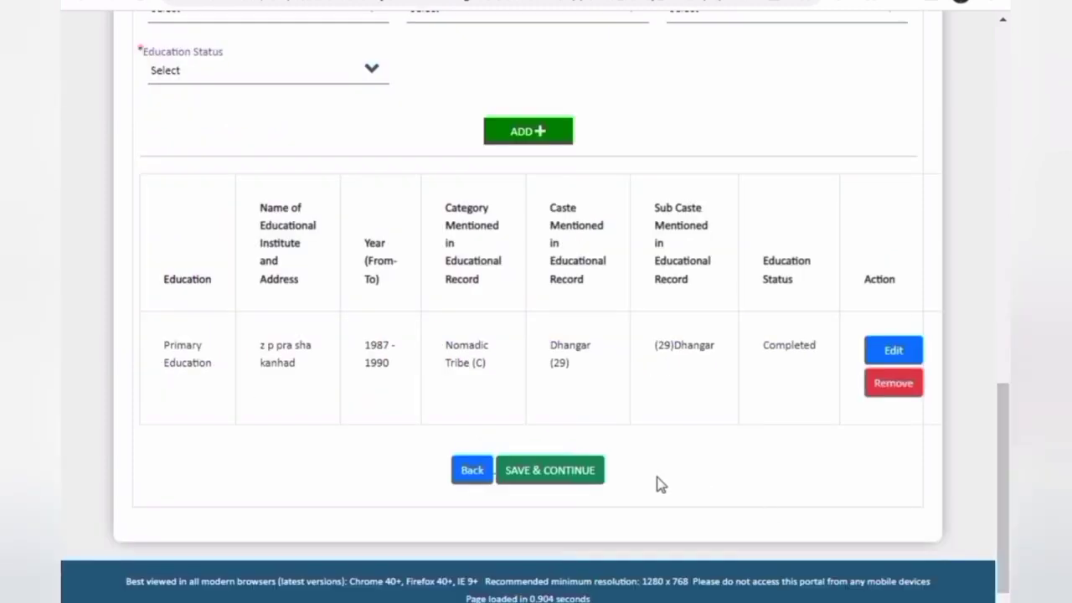
Save the father's education details and confirm the save alert
{"action": "triple_click", "coordinate": [682, 349]}
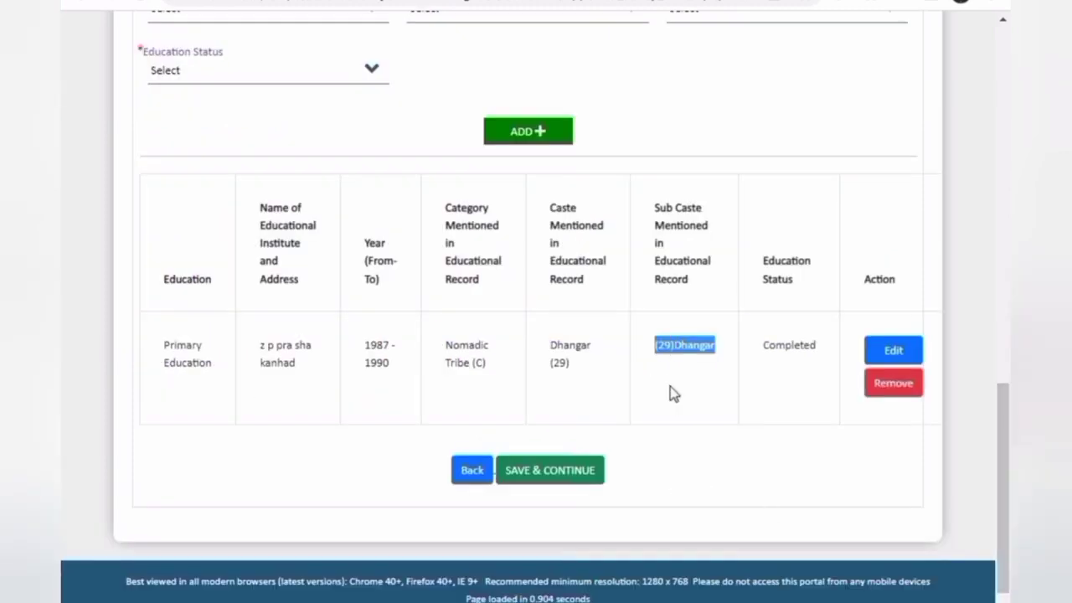
{"action": "left_click", "coordinate": [670, 387]}
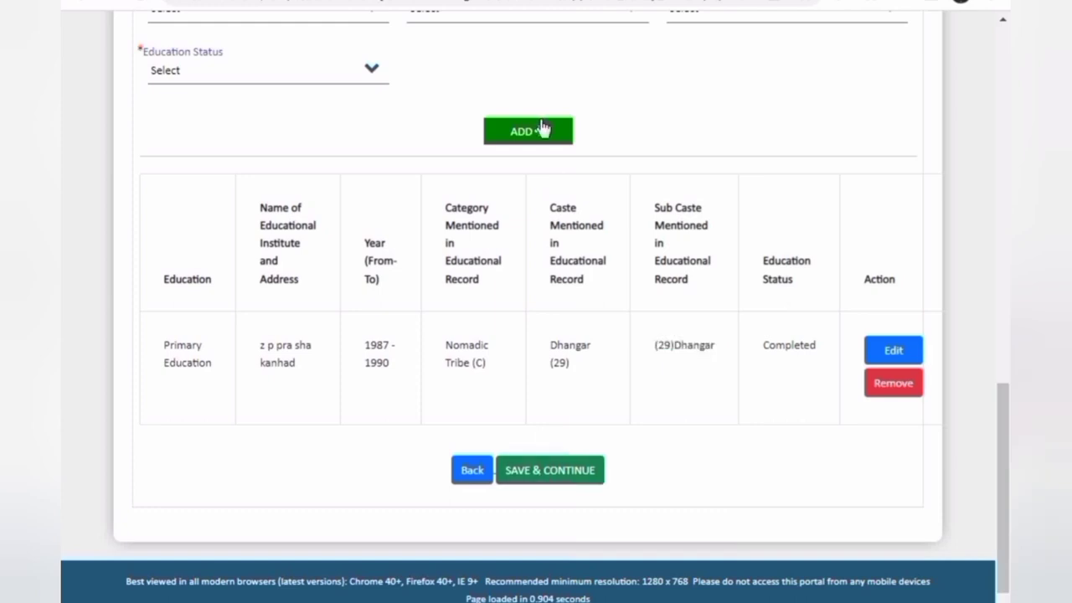
{"action": "left_click", "coordinate": [553, 472]}
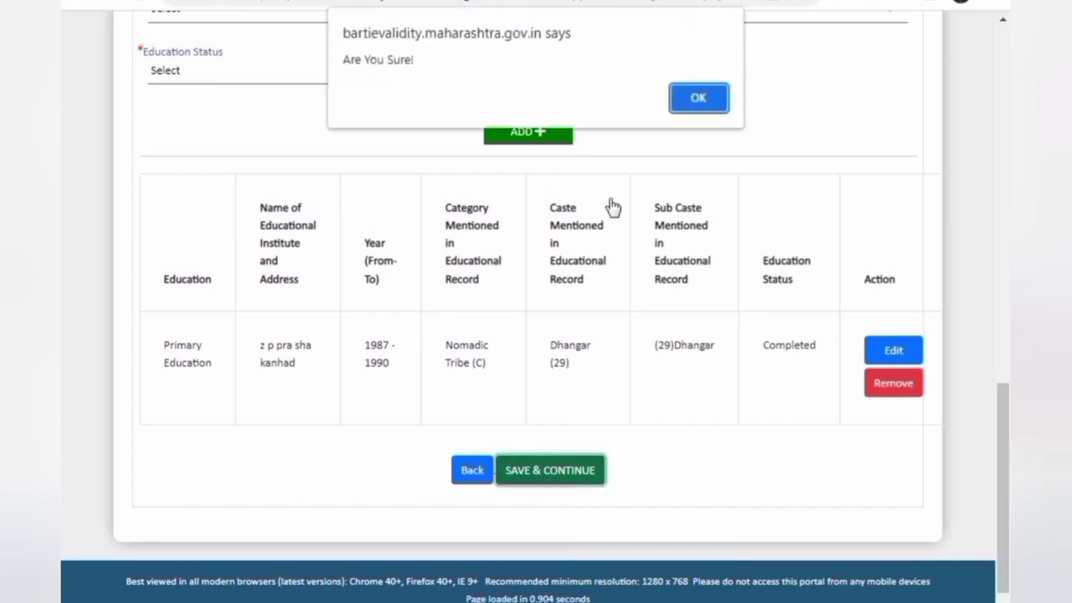
{"action": "left_click", "coordinate": [698, 100]}
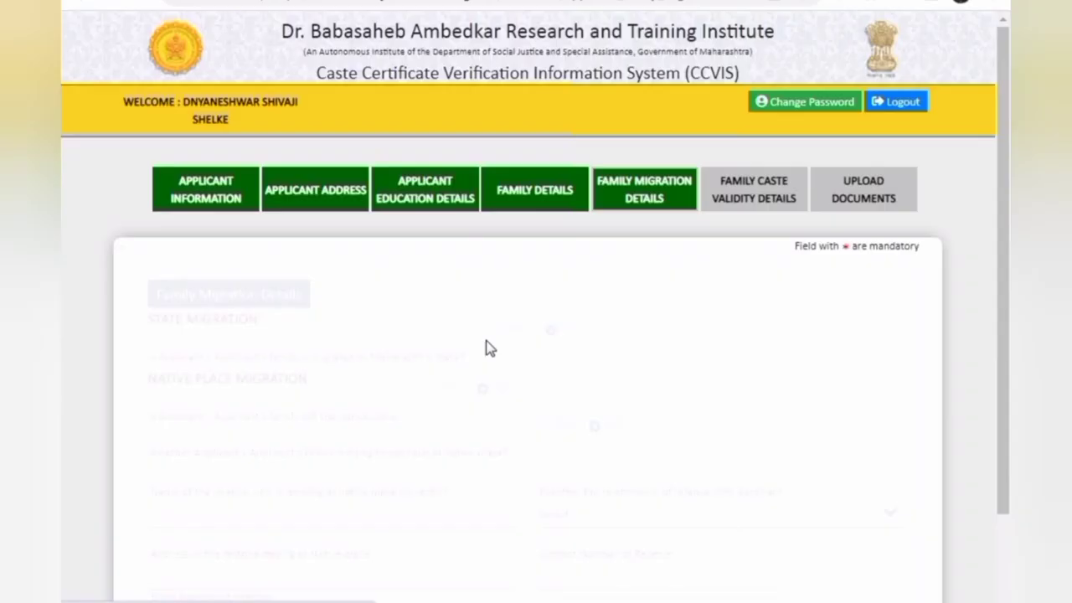
Leave every migration question on No, then save the migration details and confirm
{"action": "scroll", "coordinate": [502, 335], "scroll_direction": "down", "scroll_amount": 2}
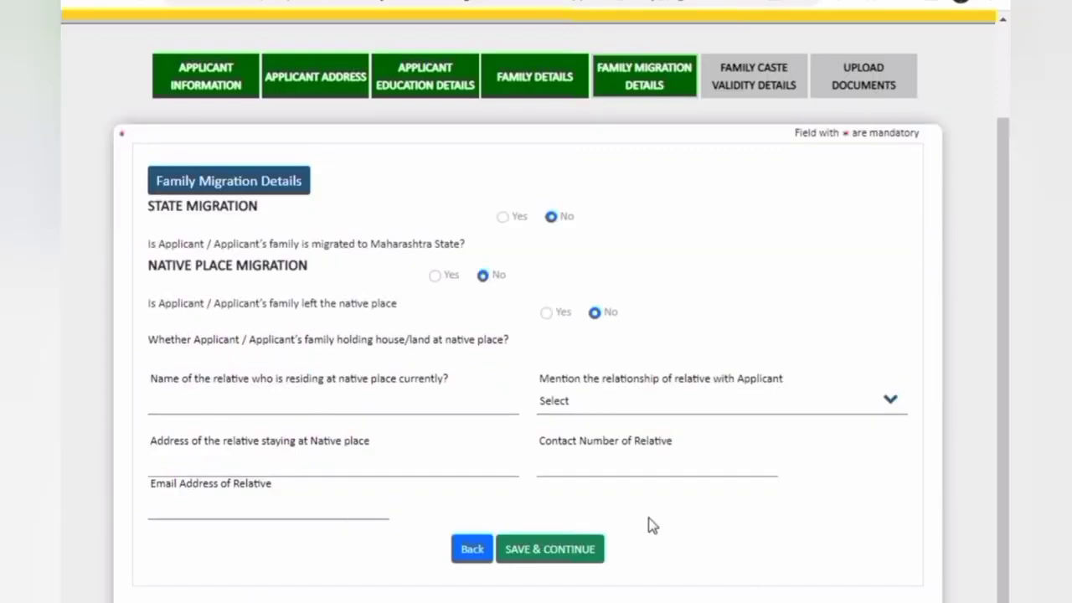
{"action": "left_click", "coordinate": [545, 558]}
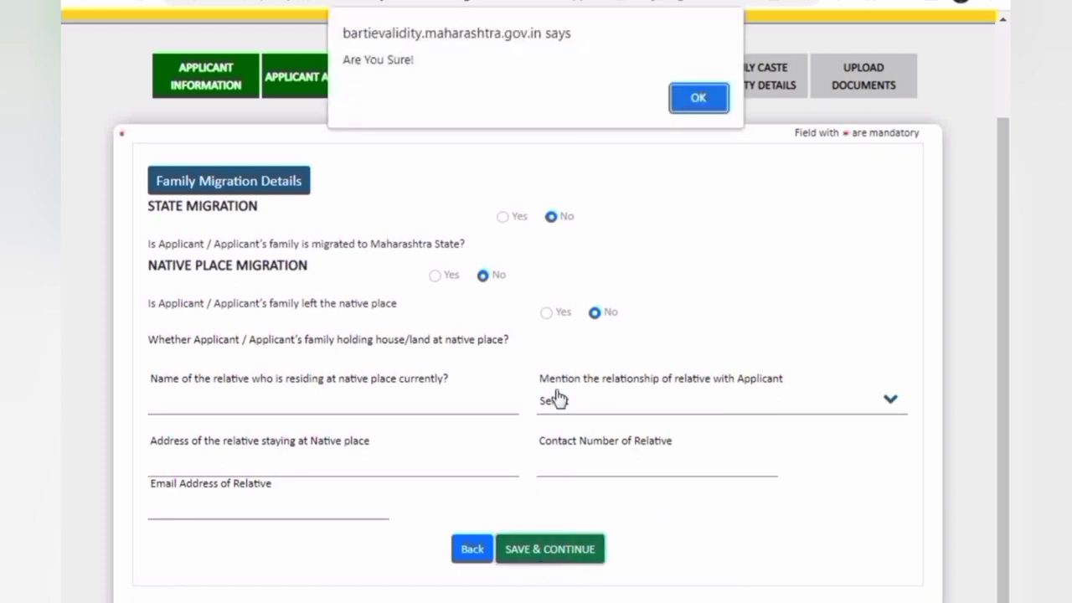
{"action": "left_click", "coordinate": [693, 104]}
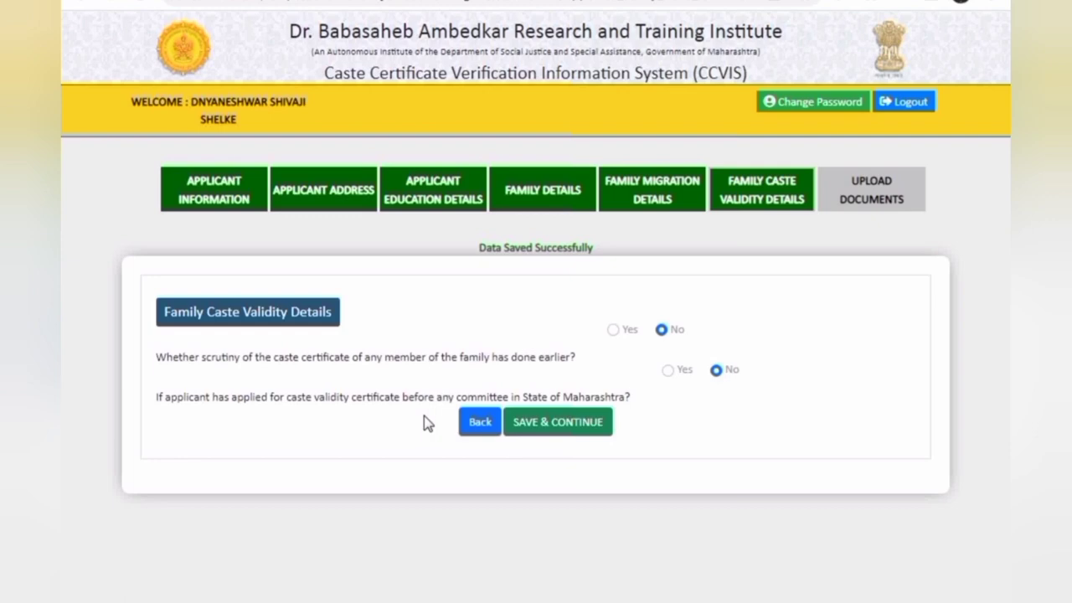
Answer Yes to earlier scrutiny, enter the relative's full name, and set the relation to Paternal Cousin
{"action": "left_click", "coordinate": [612, 331]}
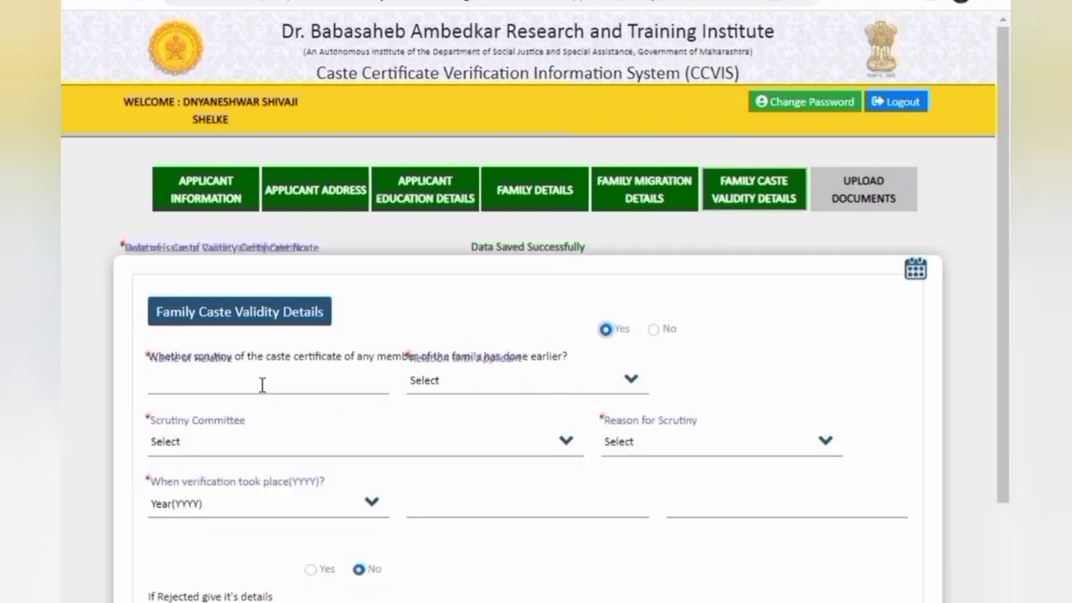
{"action": "left_click", "coordinate": [262, 385]}
{"action": "left_click", "coordinate": [264, 385]}
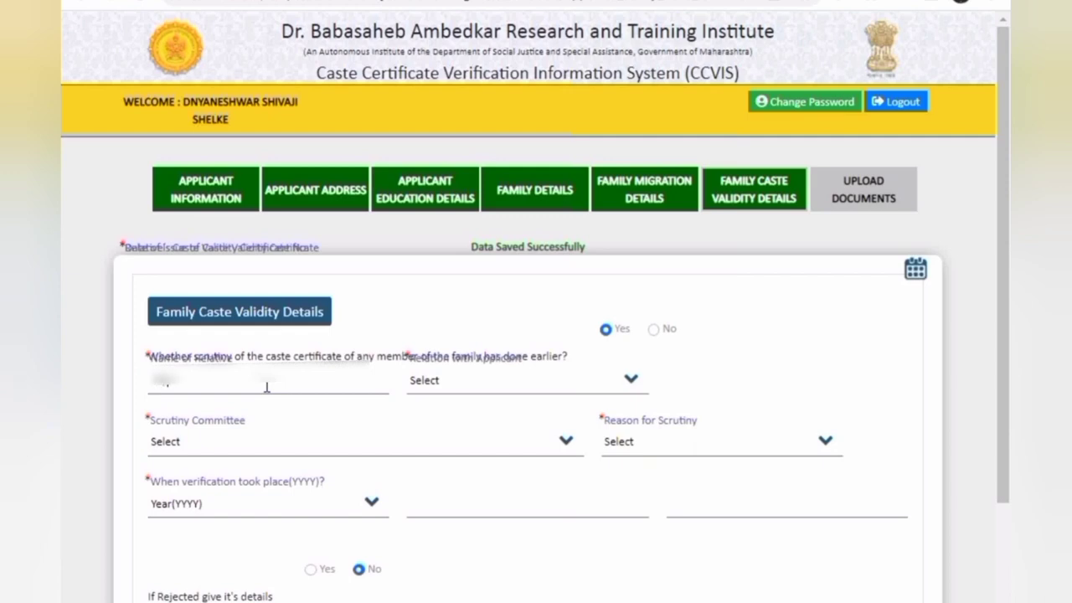
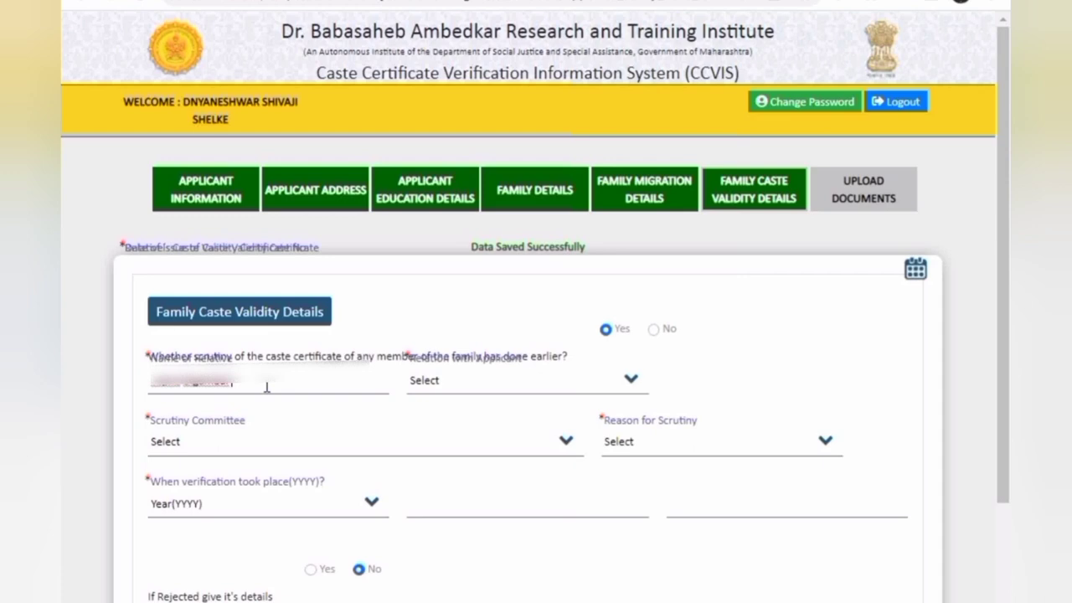
{"action": "left_click", "coordinate": [449, 383]}
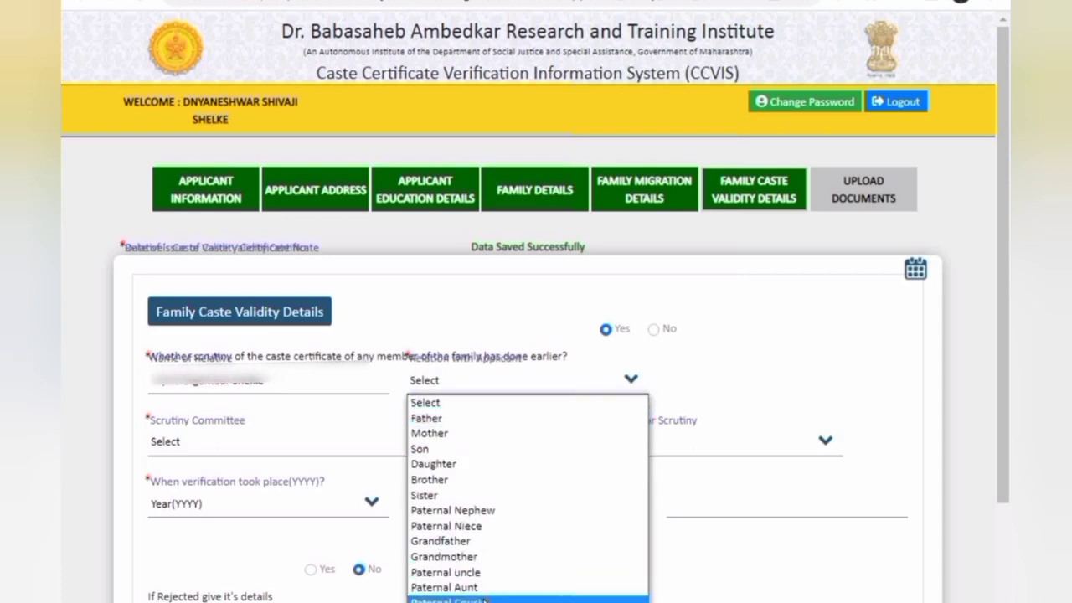
{"action": "left_click", "coordinate": [484, 600]}
Choose the Parbhani committee, professional education after Std. X / XII as reason, and the verification year 2020
{"action": "left_click", "coordinate": [196, 452]}
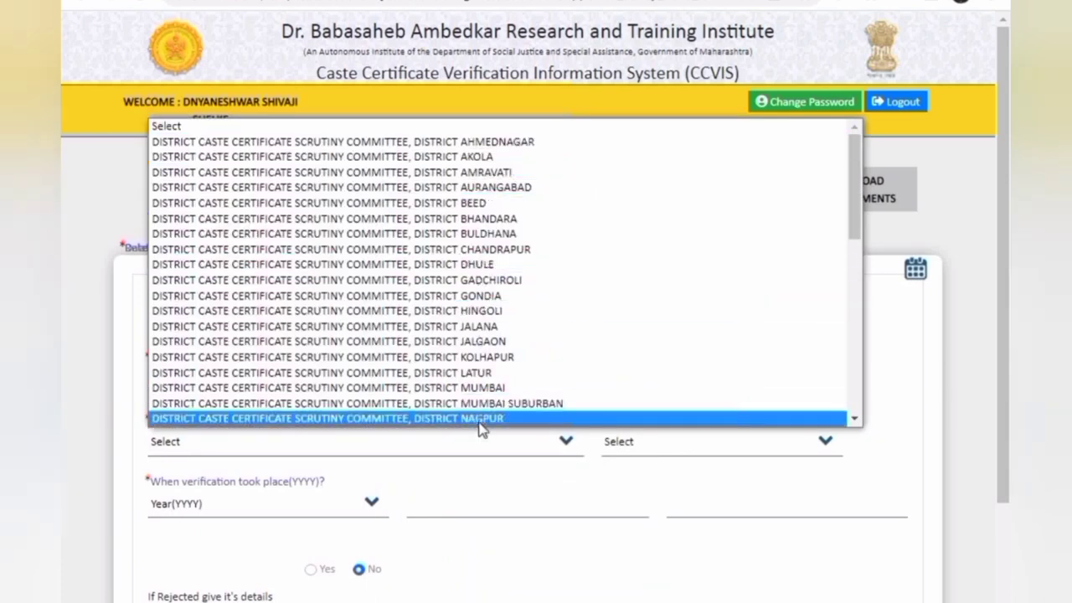
{"action": "key", "text": "Down"}
{"action": "key", "text": "Down"}
{"action": "key", "text": "Down"}
{"action": "key", "text": "Down"}
{"action": "key", "text": "Down"}
{"action": "key", "text": "Down"}
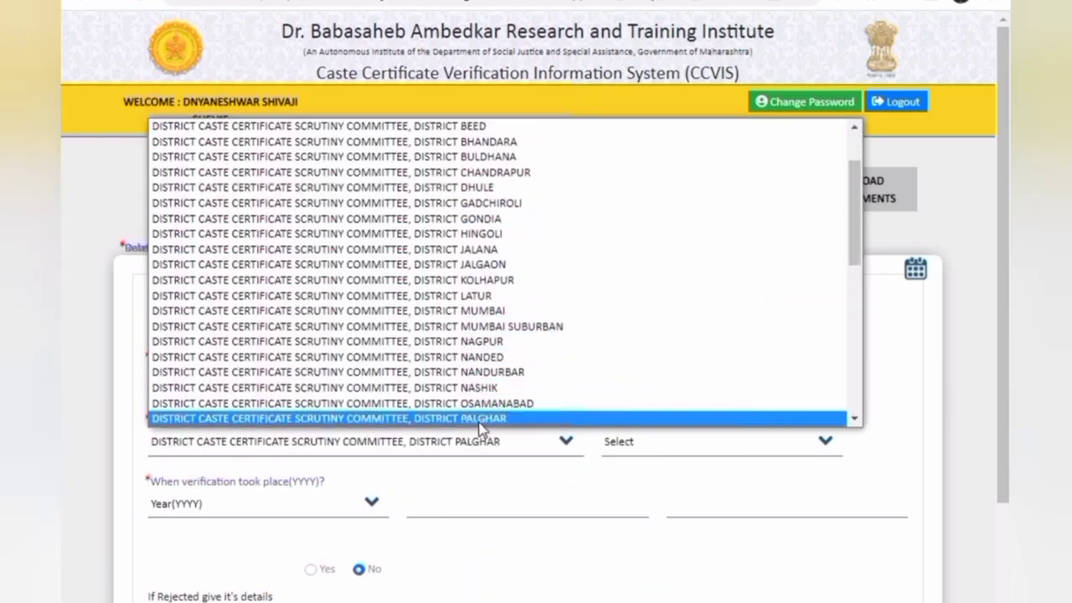
{"action": "left_click", "coordinate": [481, 422]}
{"action": "left_click", "coordinate": [627, 445]}
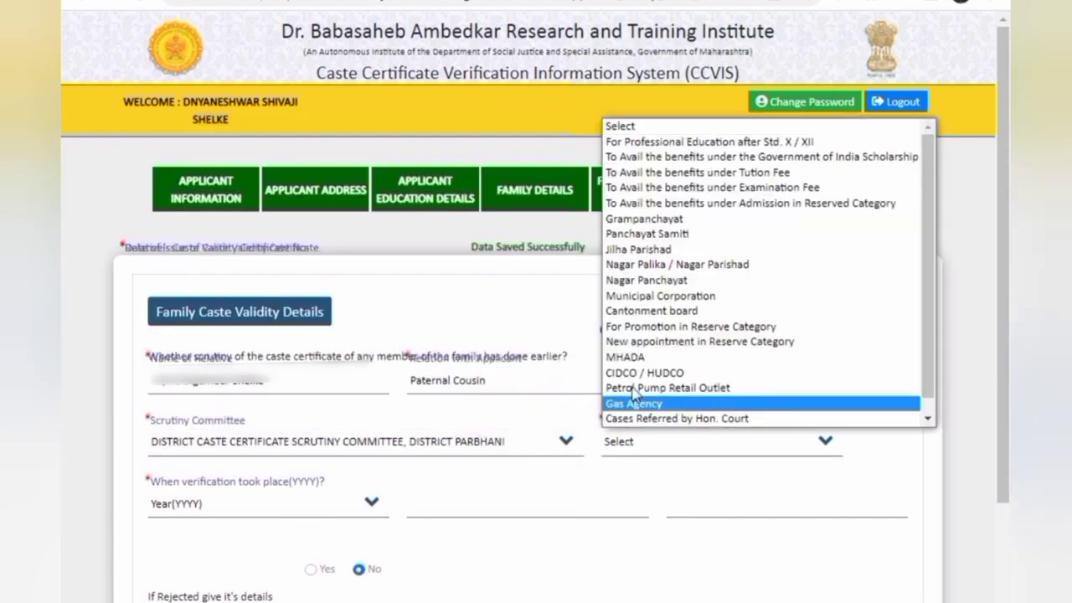
{"action": "left_click", "coordinate": [645, 142]}
{"action": "left_click", "coordinate": [239, 502]}
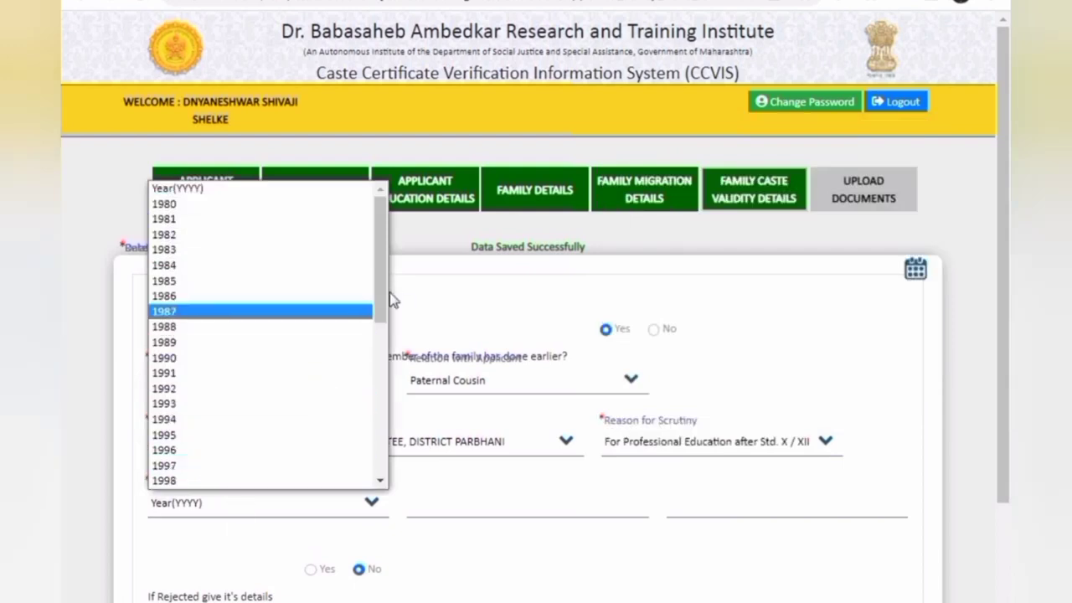
{"action": "left_click_drag", "start_coordinate": [385, 297], "coordinate": [381, 562]}
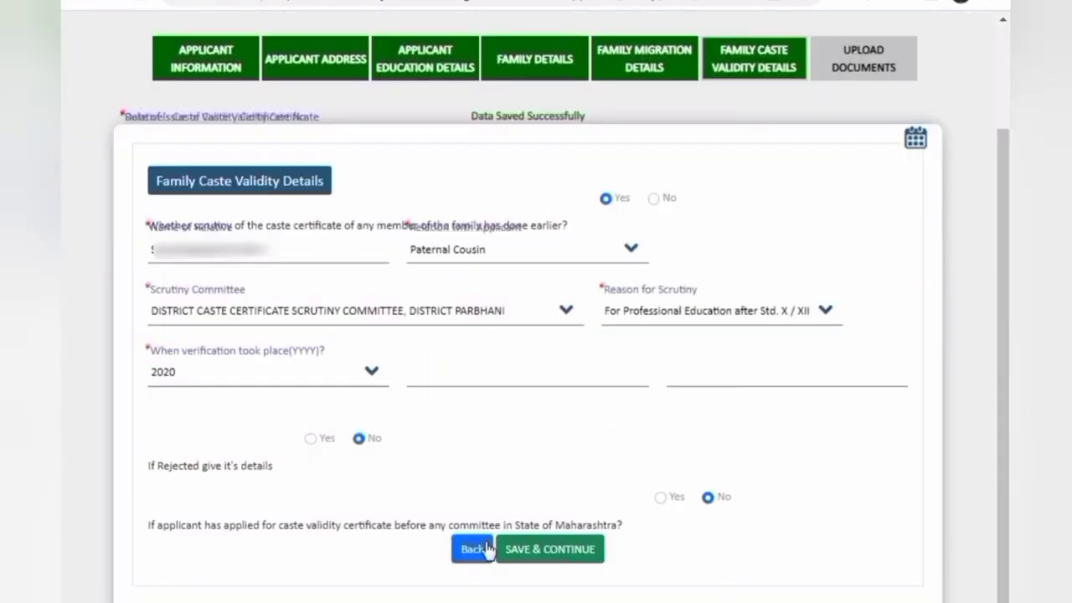
Leave the earlier validity application answer on No, then save the caste validity details and confirm
{"action": "left_click", "coordinate": [662, 498]}
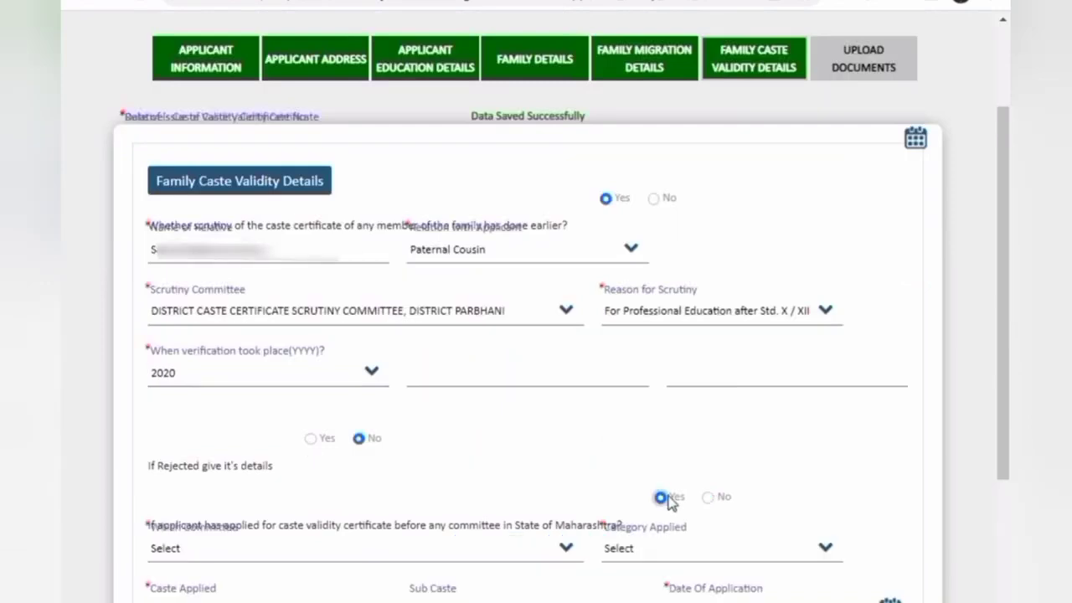
{"action": "scroll", "coordinate": [723, 508], "scroll_direction": "down", "scroll_amount": 3}
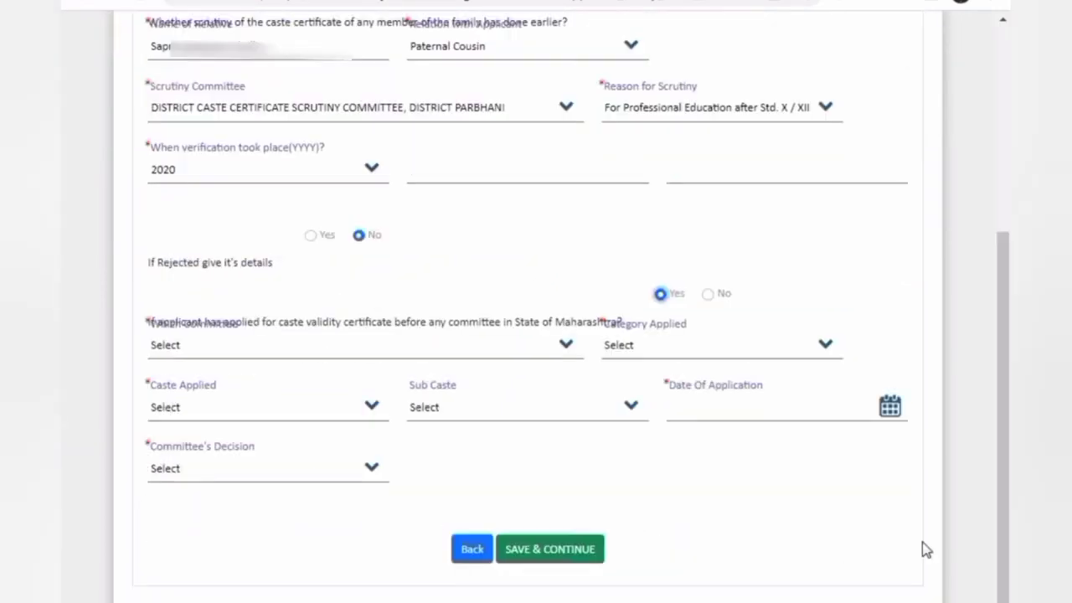
{"action": "left_click", "coordinate": [710, 295]}
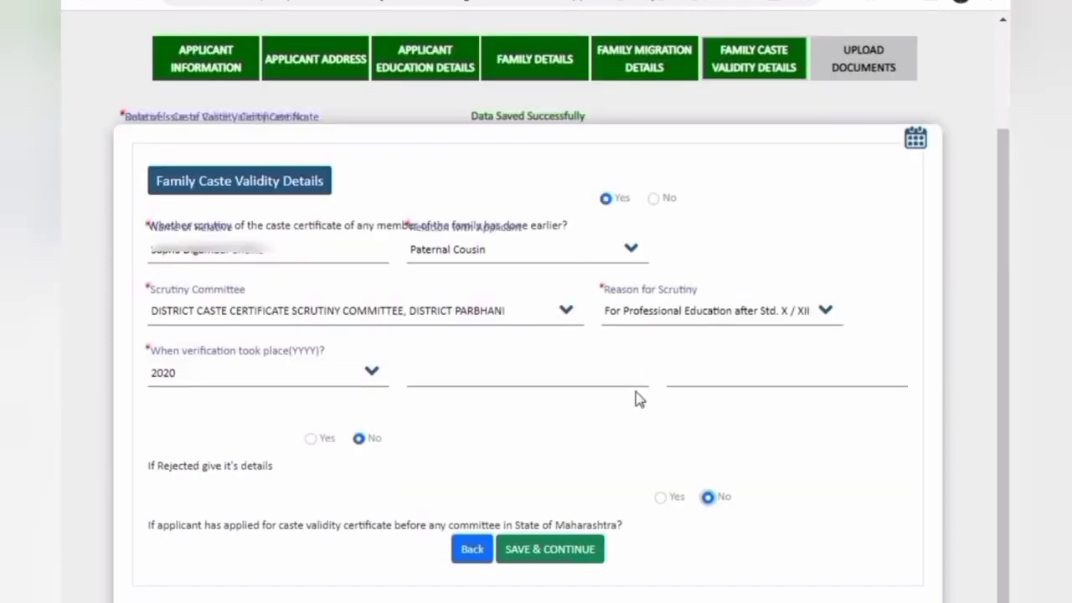
{"action": "left_click", "coordinate": [566, 563]}
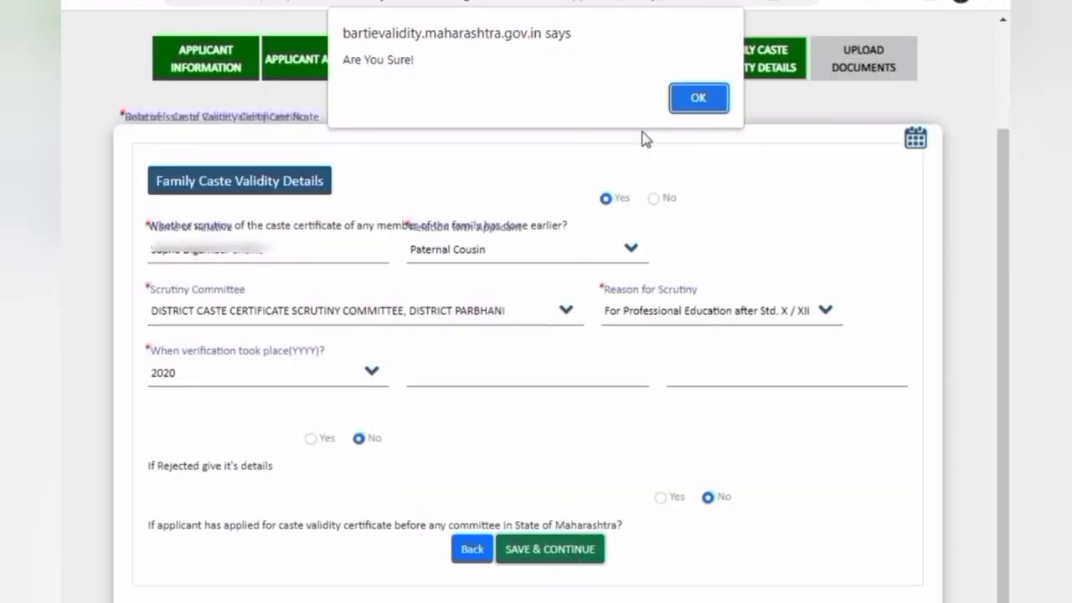
{"action": "left_click", "coordinate": [702, 98]}
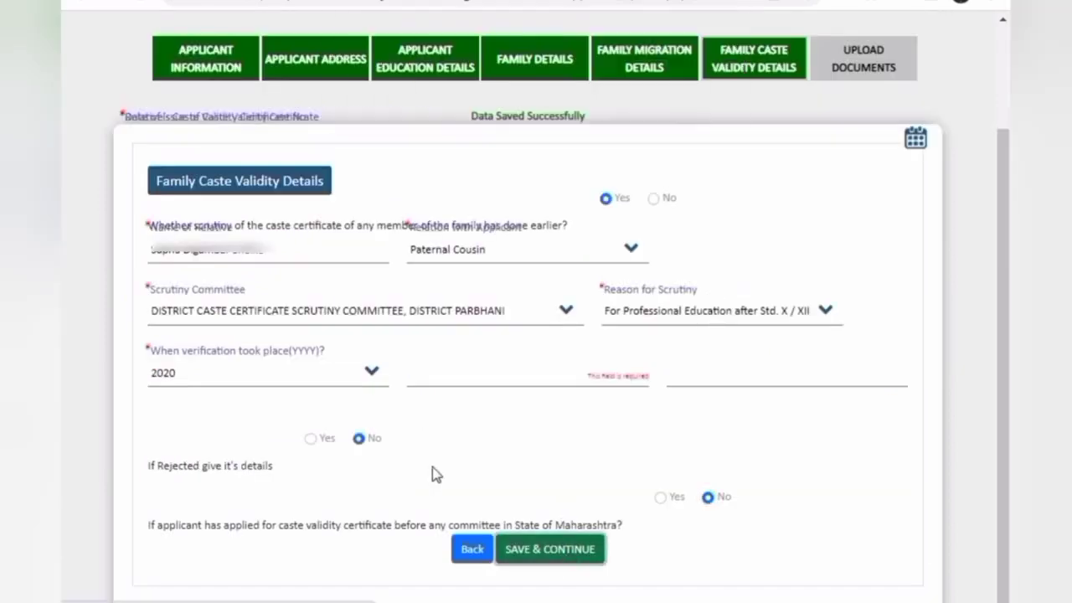
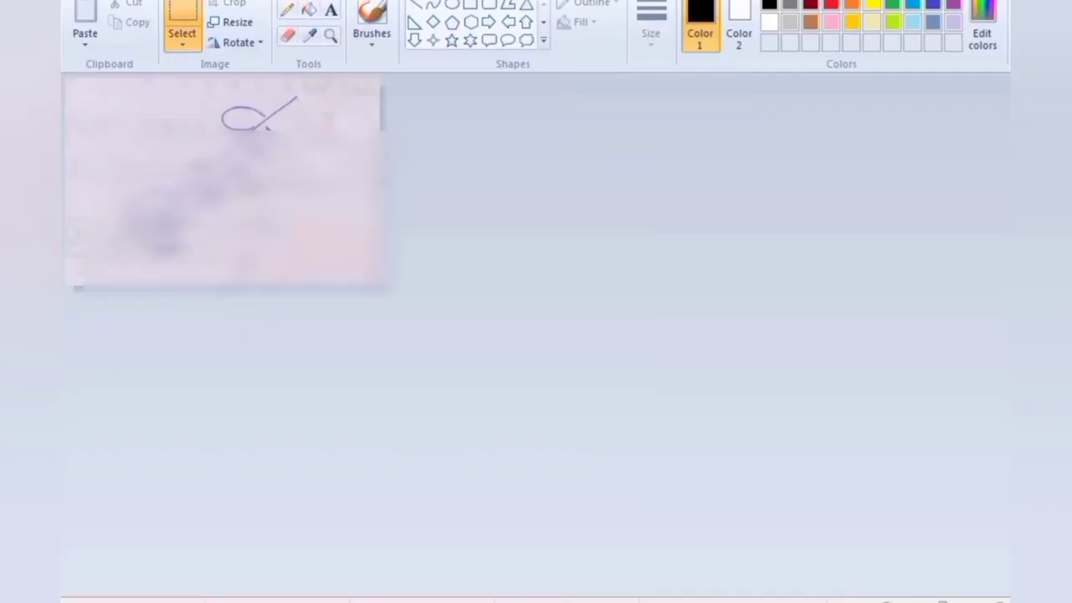
Scan the page into Paint and crop it down to the passport photo
{"action": "left_click", "coordinate": [126, 210]}
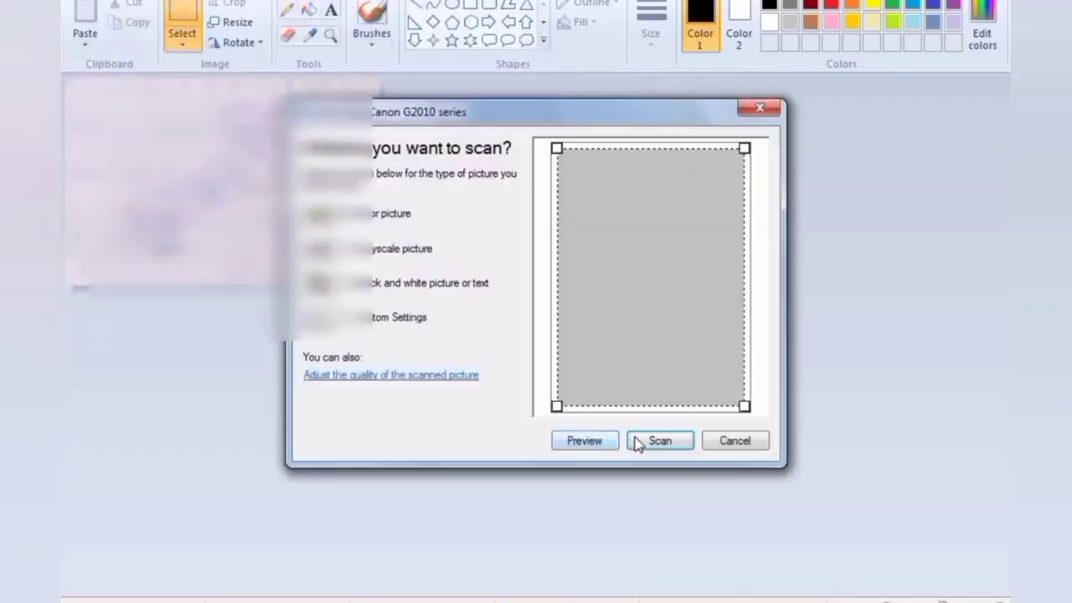
{"action": "left_click", "coordinate": [659, 442]}
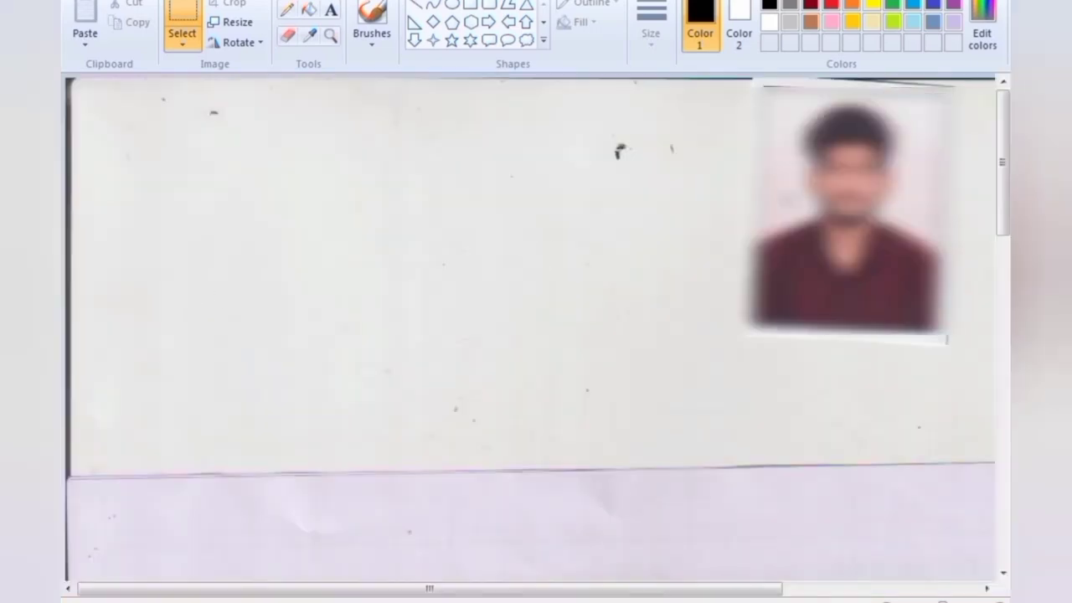
{"action": "left_click_drag", "start_coordinate": [646, 587], "coordinate": [784, 586]}
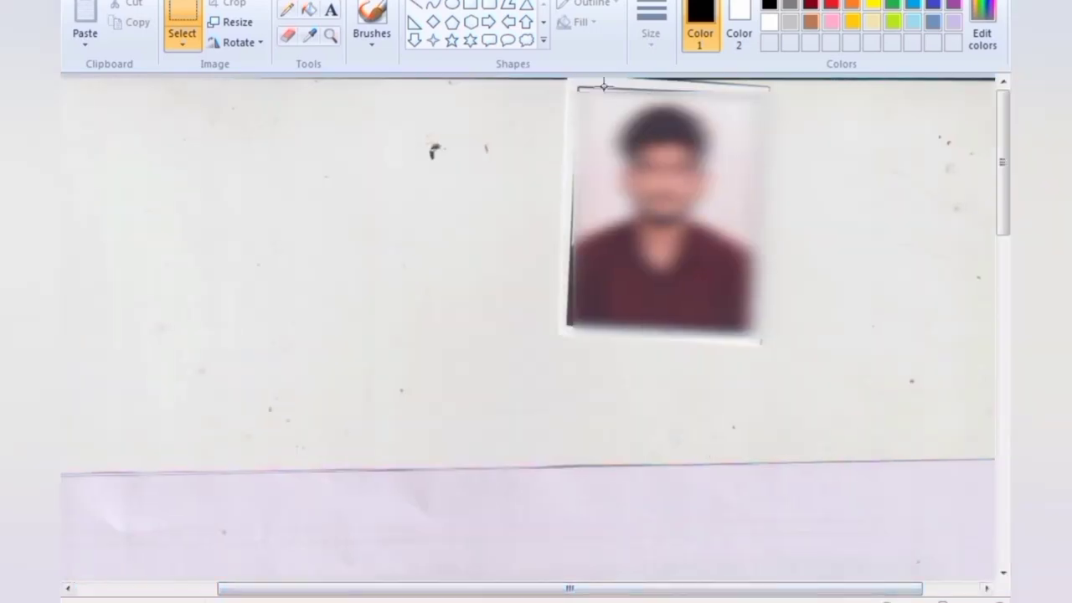
{"action": "left_click_drag", "start_coordinate": [576, 86], "coordinate": [742, 341]}
{"action": "left_click", "coordinate": [231, 5]}
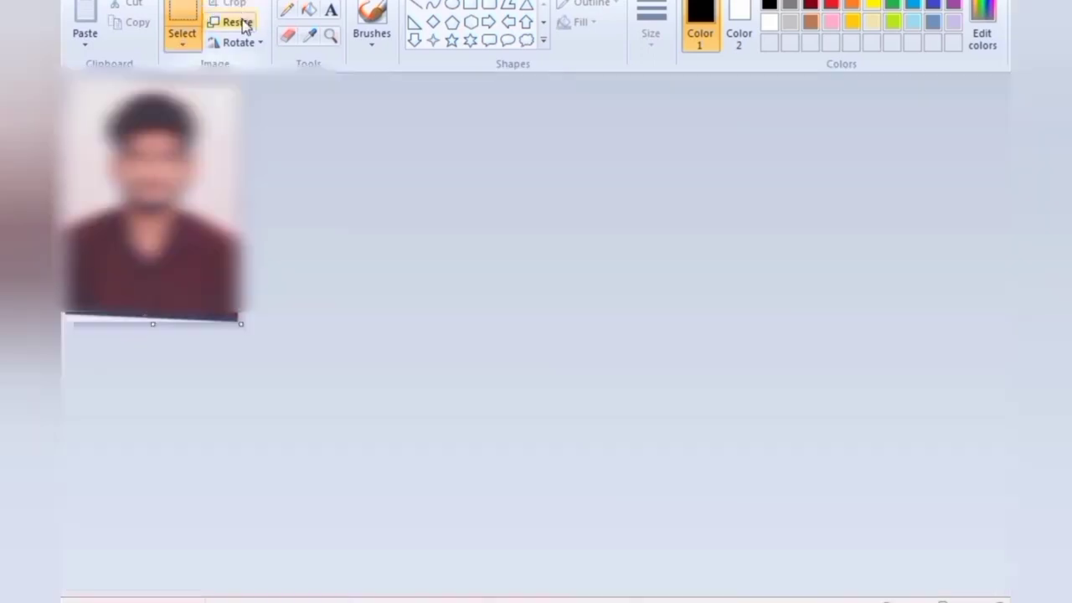
Resize the photo to 213 × 213 pixels without keeping the aspect ratio
{"action": "left_click", "coordinate": [237, 22]}
{"action": "left_click", "coordinate": [281, 89]}
{"action": "left_click_drag", "start_coordinate": [295, 120], "coordinate": [142, 121]}
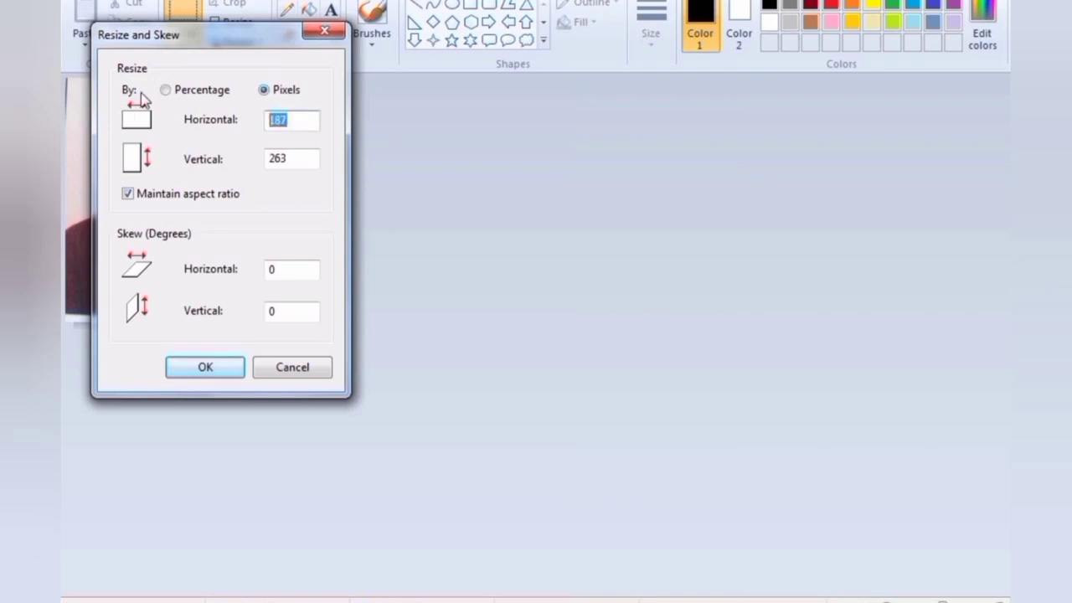
{"action": "type", "text": "213"}
{"action": "key", "text": "Tab"}
{"action": "key", "text": "space"}
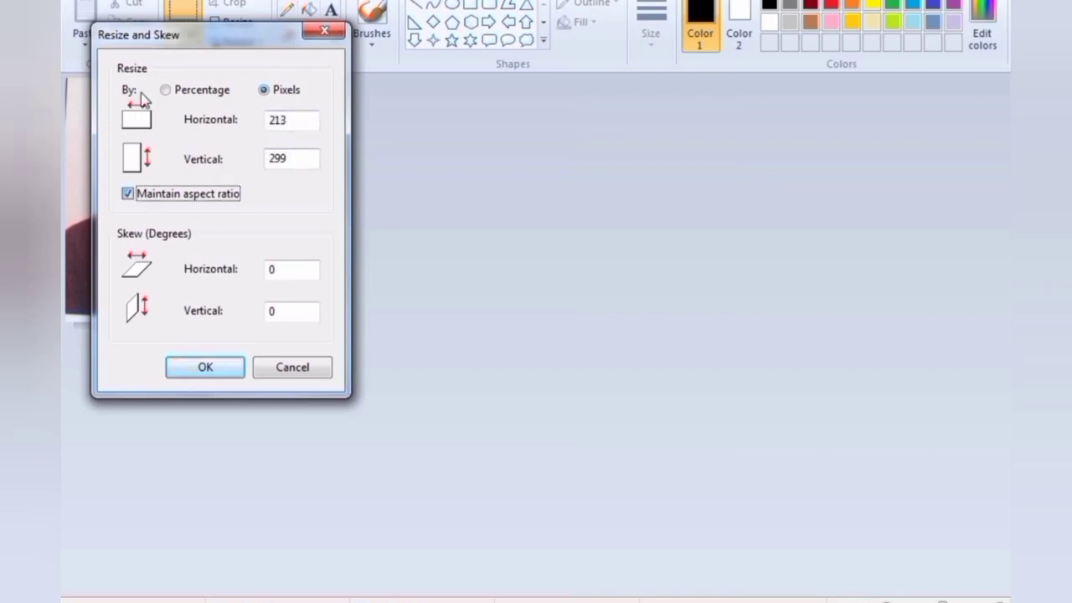
{"action": "key", "text": "Tab"}
{"action": "type", "text": "213"}
{"action": "key", "text": "Return"}
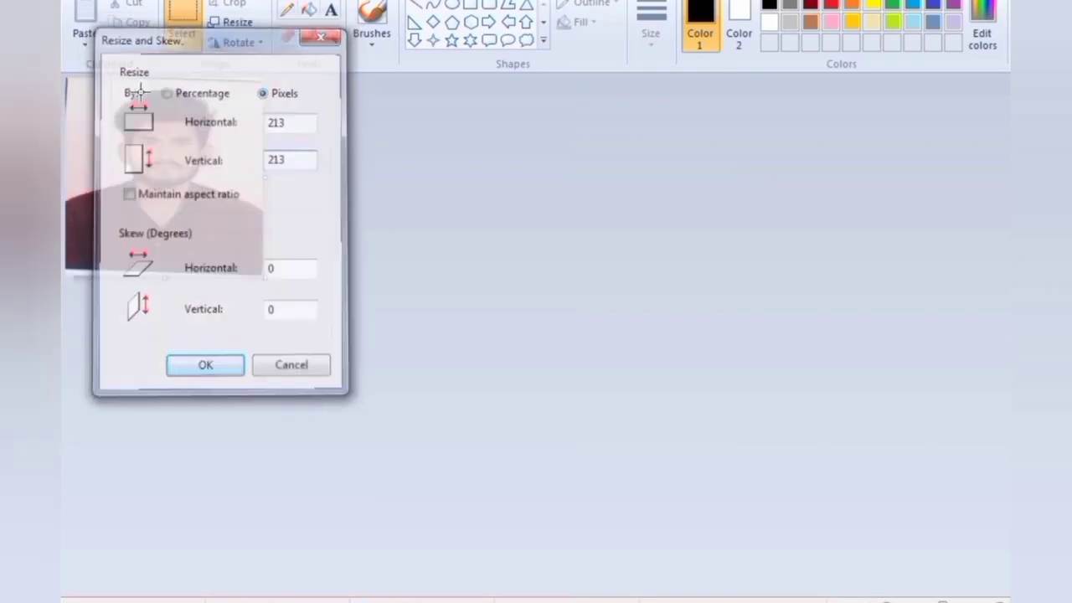
Save the photo as p.jpg in JPEG format inside a new folder named for the applicant
{"action": "key", "text": "ctrl+s"}
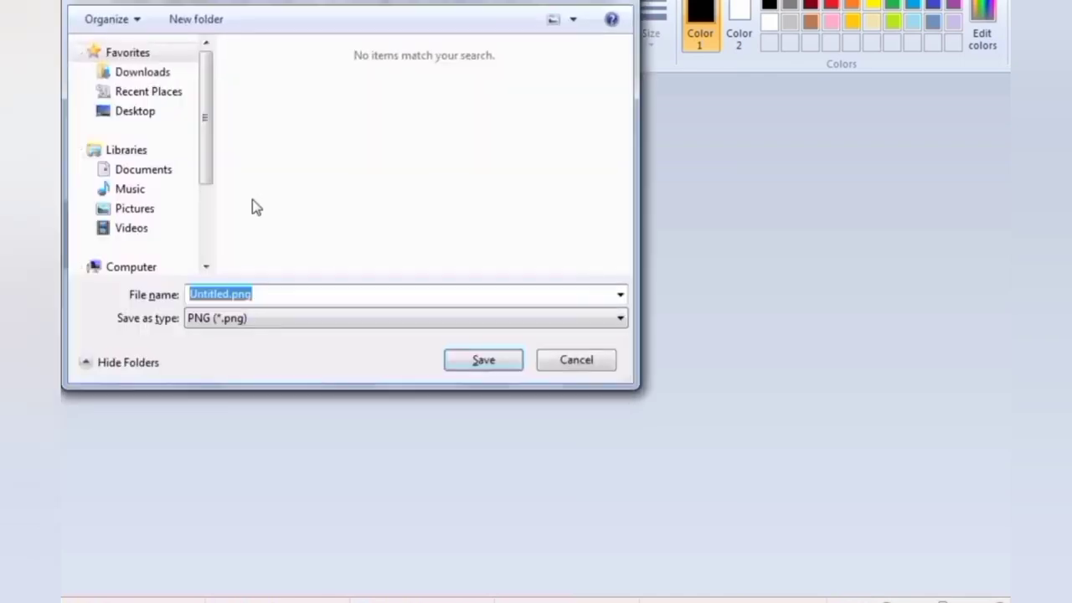
{"action": "left_click", "coordinate": [240, 217]}
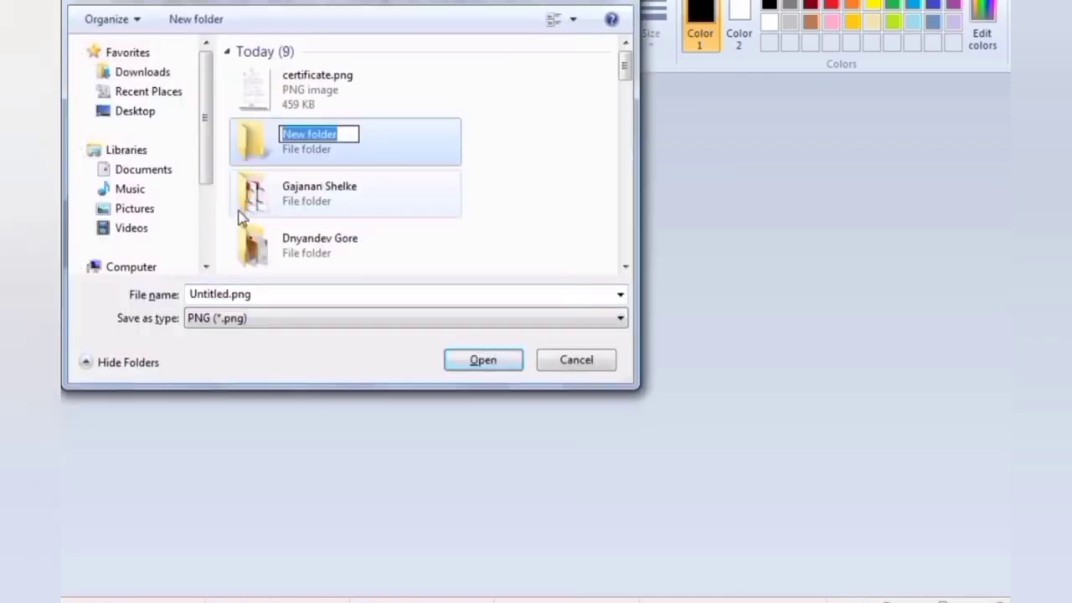
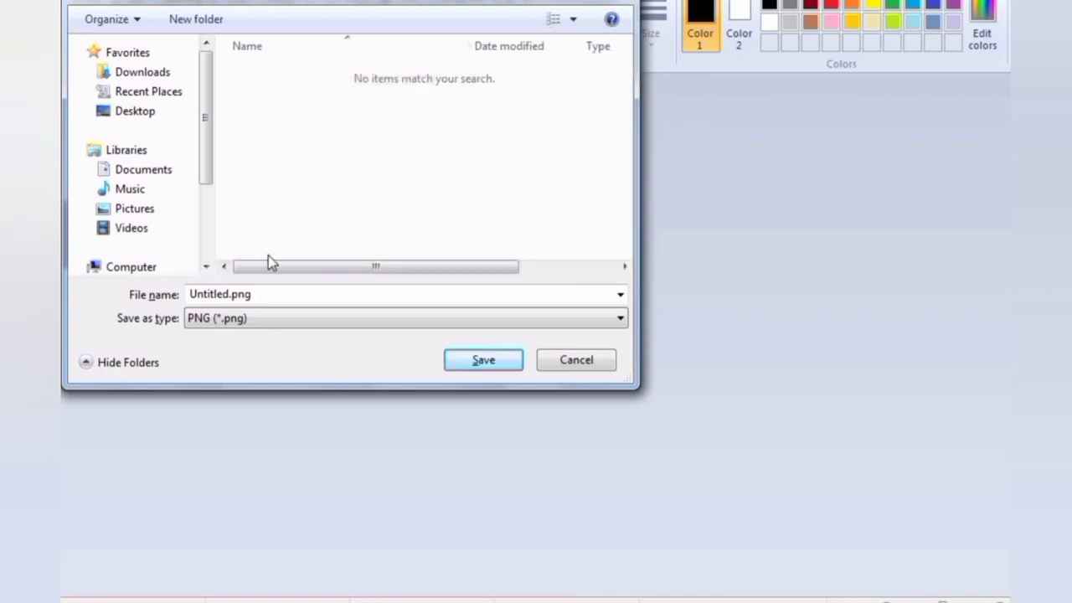
{"action": "double_click", "coordinate": [280, 301]}
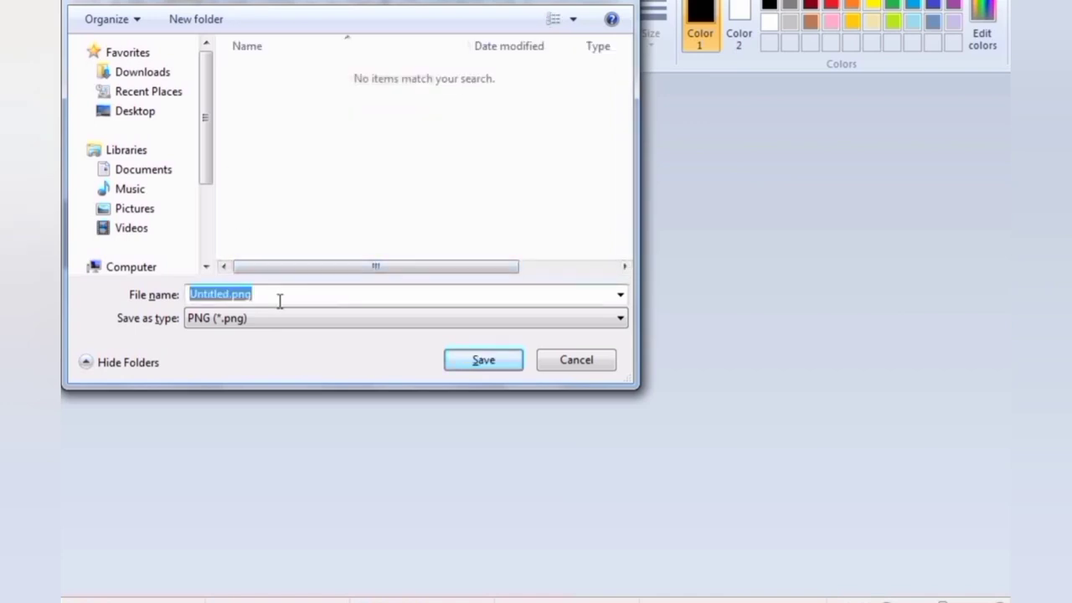
{"action": "type", "text": "p"}
{"action": "key", "text": "Tab"}
{"action": "key", "text": "alt+Down"}
{"action": "key", "text": "Up"}
{"action": "key", "text": "Up"}
{"action": "key", "text": "Up"}
{"action": "key", "text": "Return"}
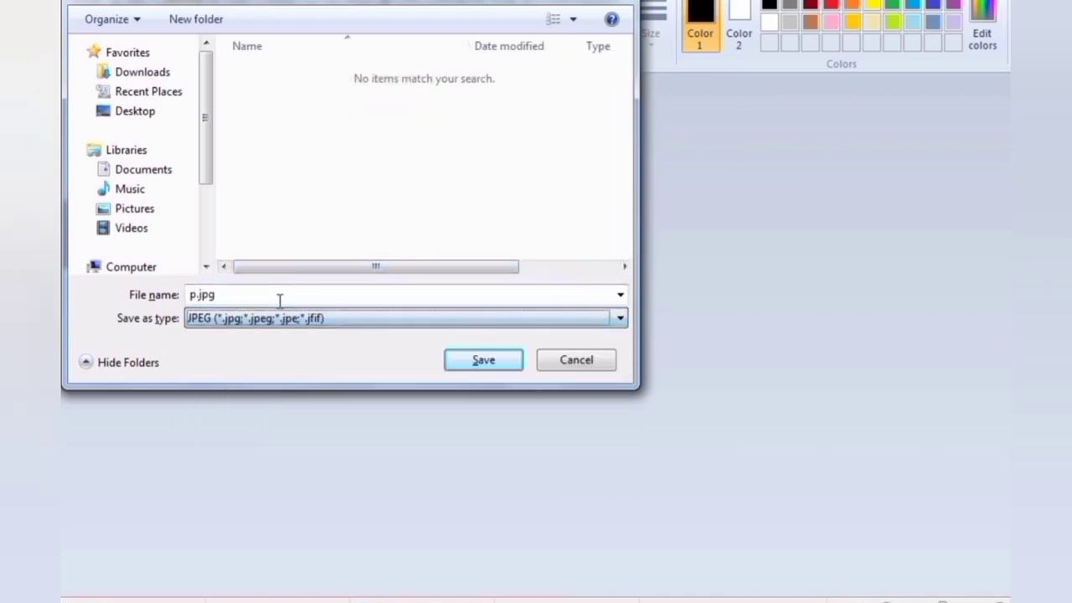
{"action": "key", "text": "Return"}
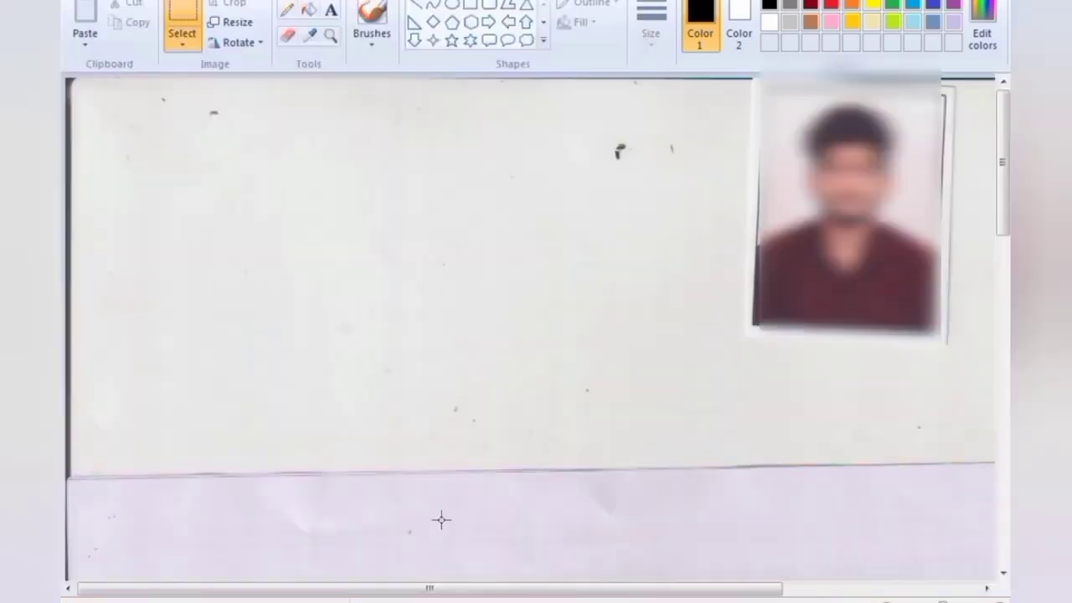
Crop the right-hand signature from the scan and resize its width to 25 pixels
{"action": "scroll", "coordinate": [1003, 222], "scroll_direction": "down", "scroll_amount": 5}
{"action": "left_click_drag", "start_coordinate": [1009, 295], "coordinate": [1009, 443]}
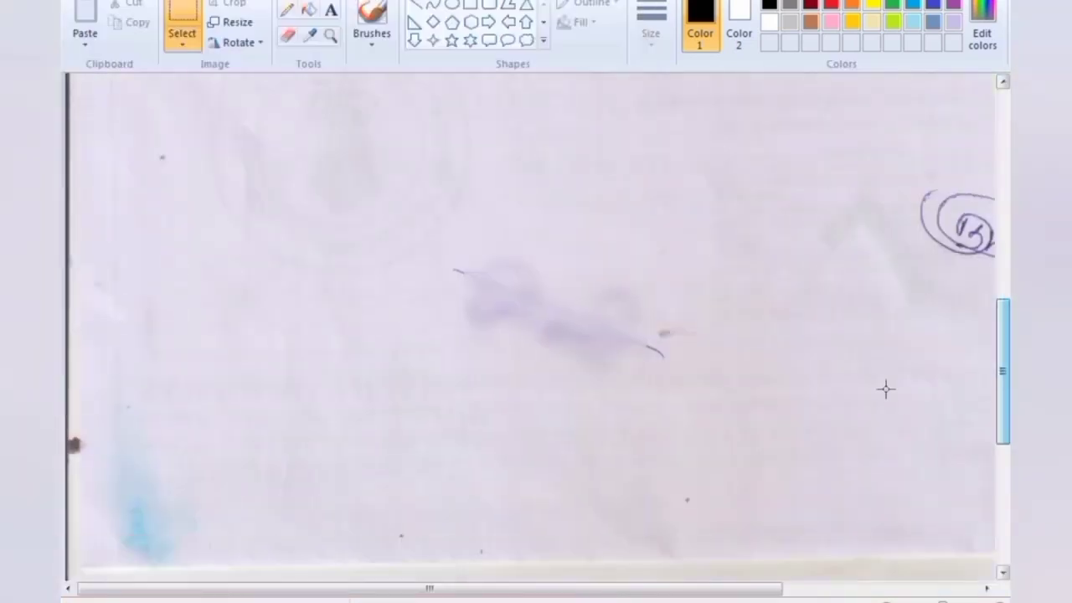
{"action": "left_click_drag", "start_coordinate": [715, 588], "coordinate": [912, 589]}
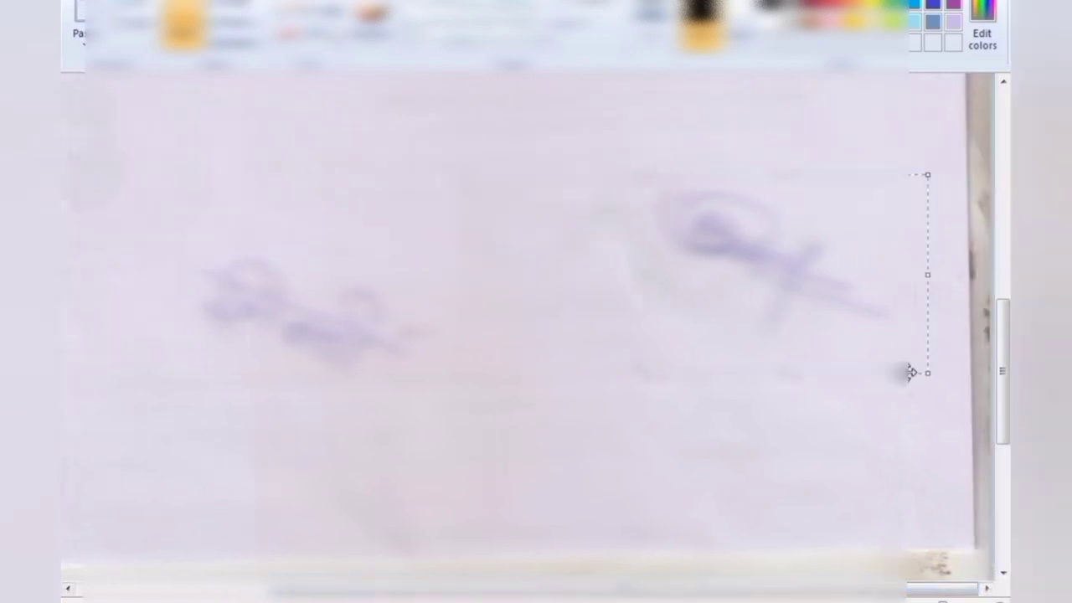
{"action": "left_click", "coordinate": [225, 10]}
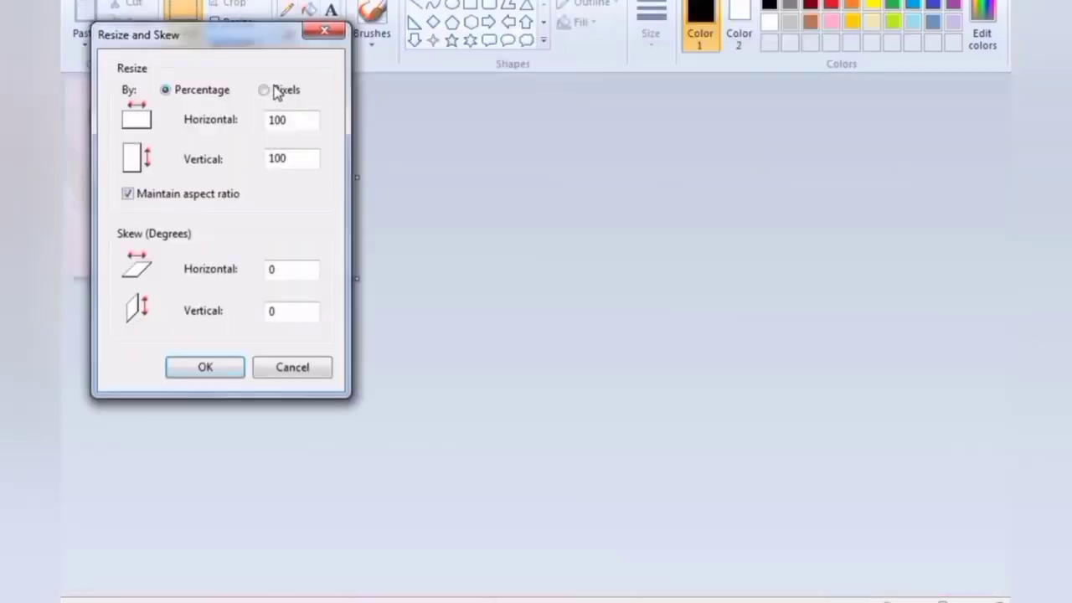
{"action": "left_click", "coordinate": [272, 90]}
{"action": "left_click_drag", "start_coordinate": [292, 112], "coordinate": [175, 124]}
{"action": "type", "text": "25"}
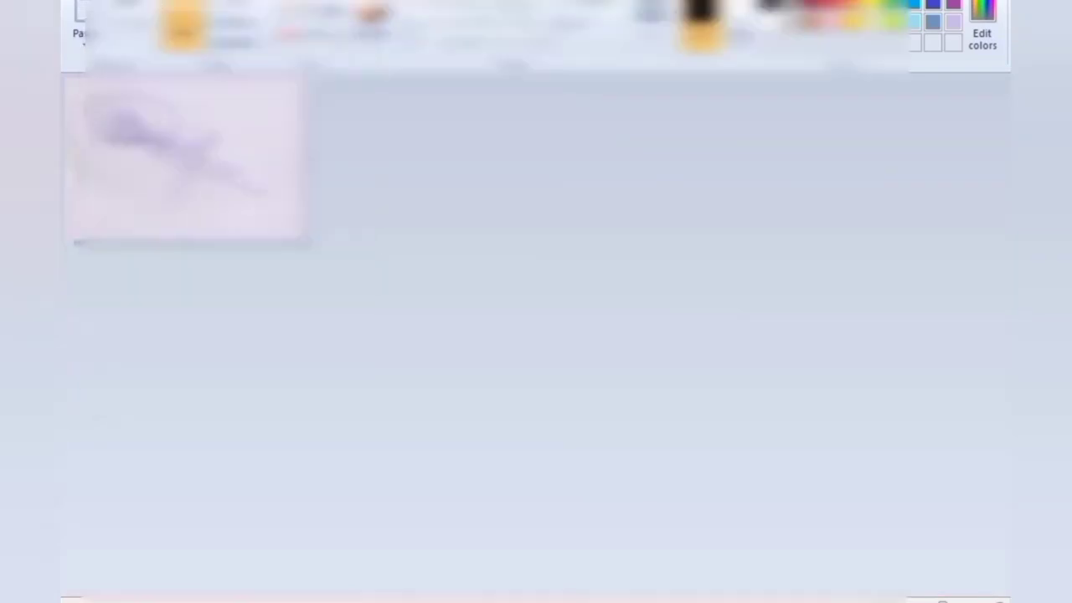
Save the resized signature as a separate image file
{"action": "left_click", "coordinate": [83, 2]}
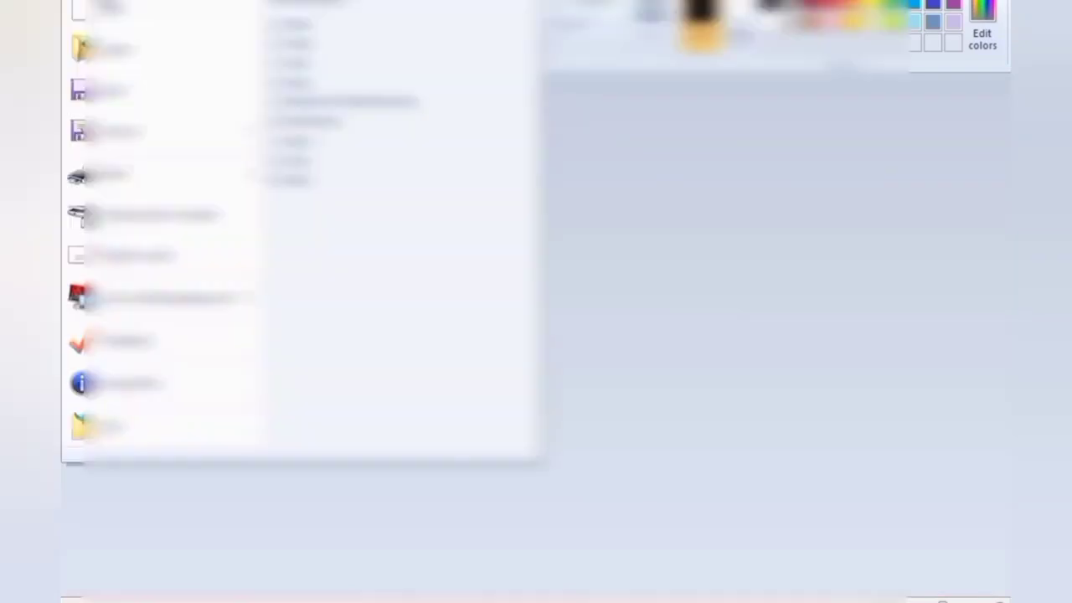
{"action": "left_click", "coordinate": [140, 143]}
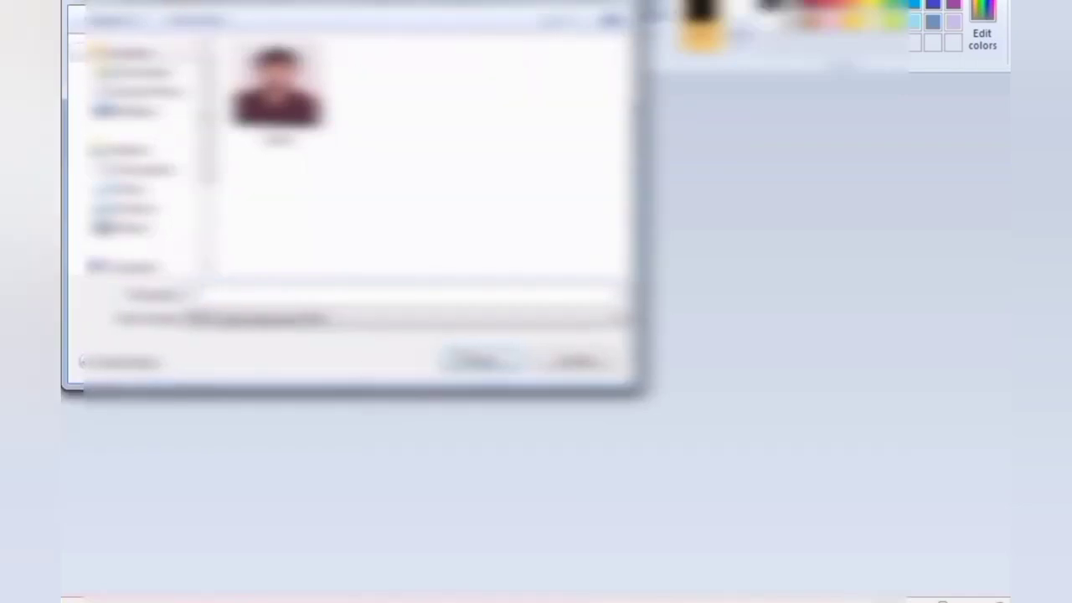
{"action": "left_click", "coordinate": [481, 361]}
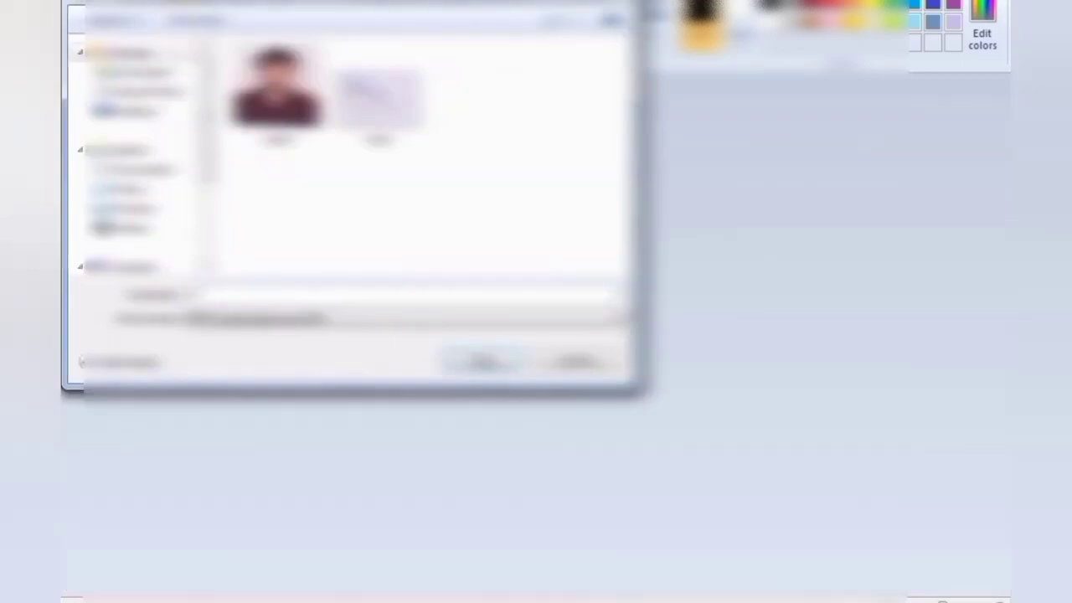
{"action": "left_click", "coordinate": [483, 362]}
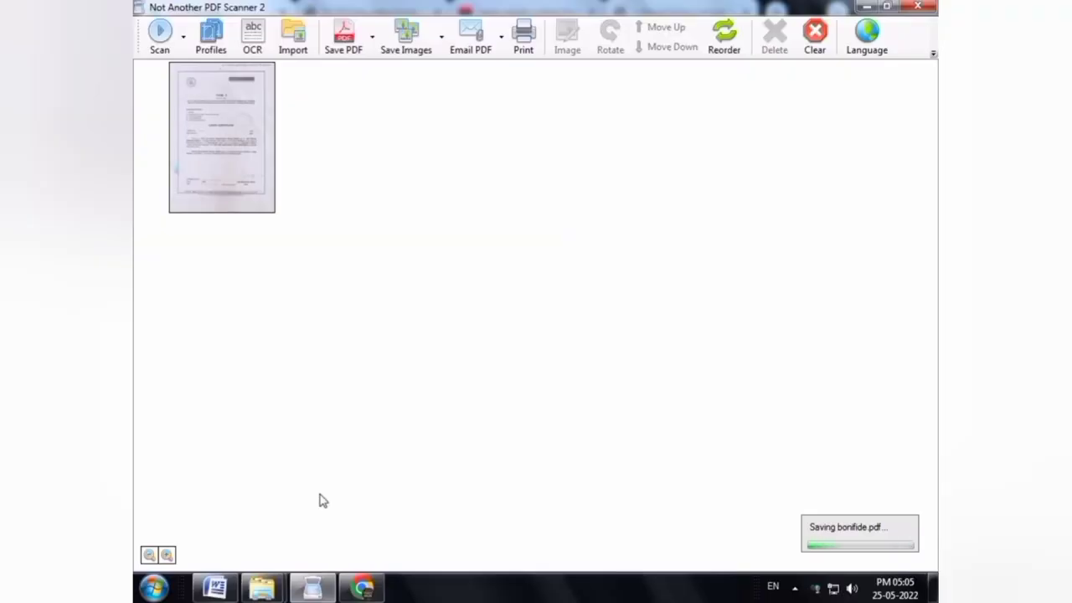
Delete the old page, scan the stamped document, and save it as the PDF 17
{"action": "left_click", "coordinate": [255, 114]}
{"action": "key", "text": "Delete"}
{"action": "key", "text": "Return"}
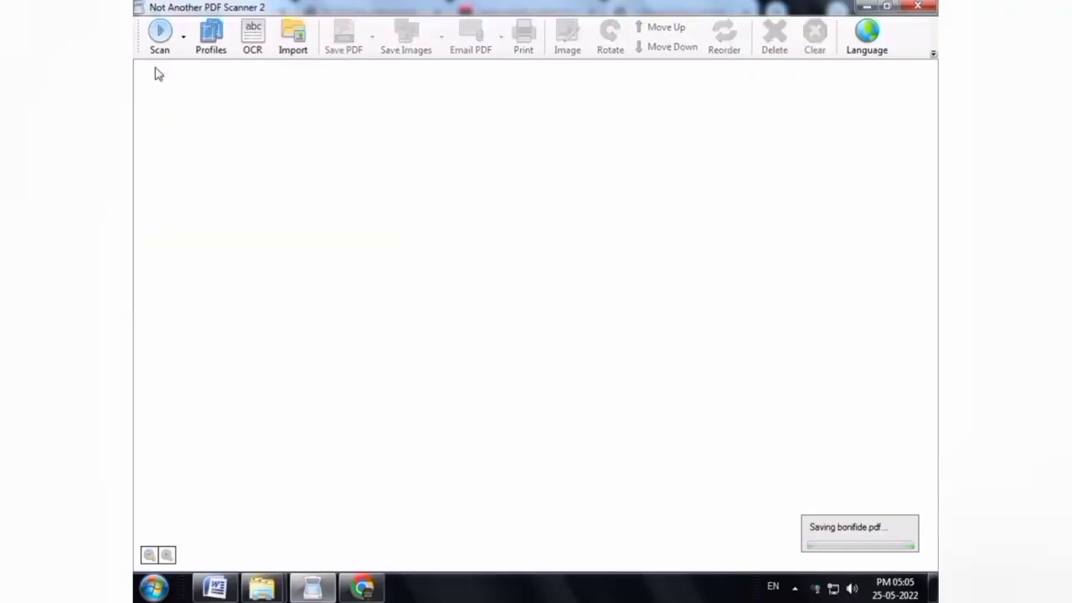
{"action": "left_click", "coordinate": [159, 34]}
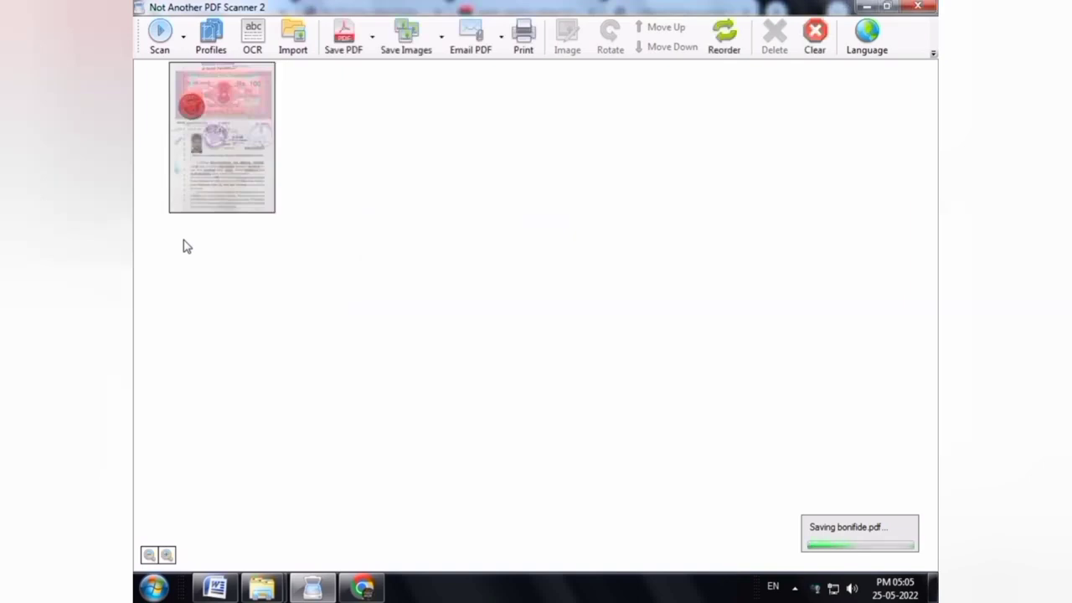
{"action": "left_click", "coordinate": [159, 33]}
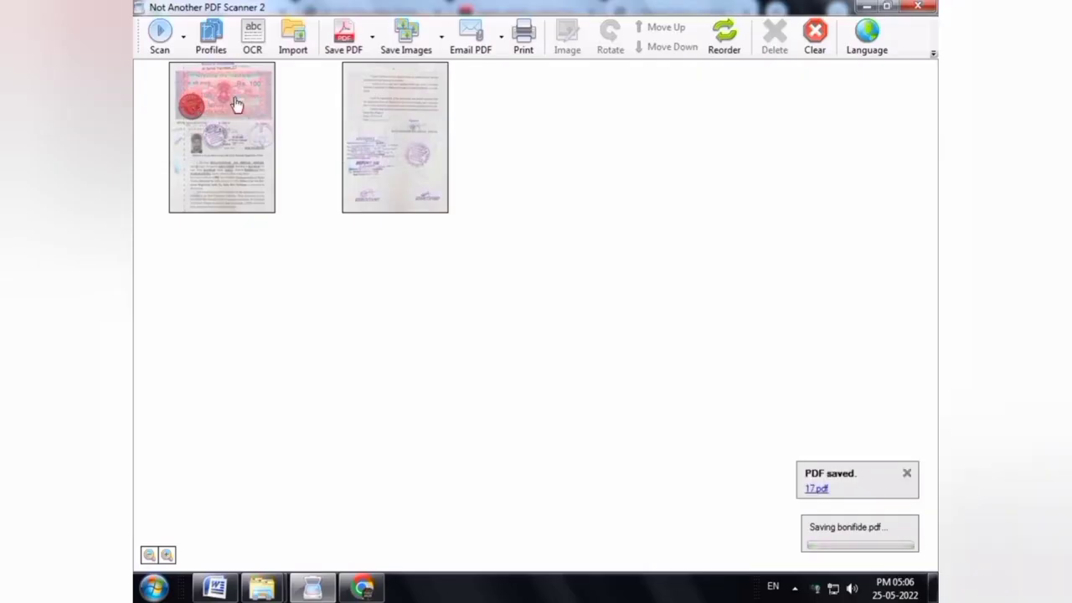
{"action": "left_click", "coordinate": [239, 106]}
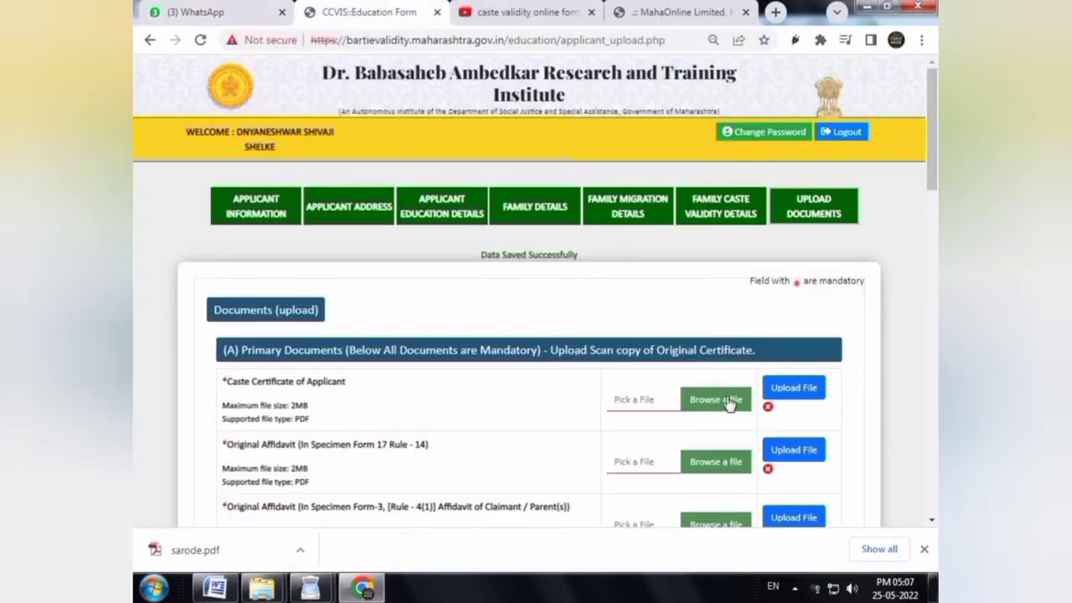
Upload CAST.pdf from the applicant's folder to the Caste Certificate row
{"action": "left_click", "coordinate": [729, 400]}
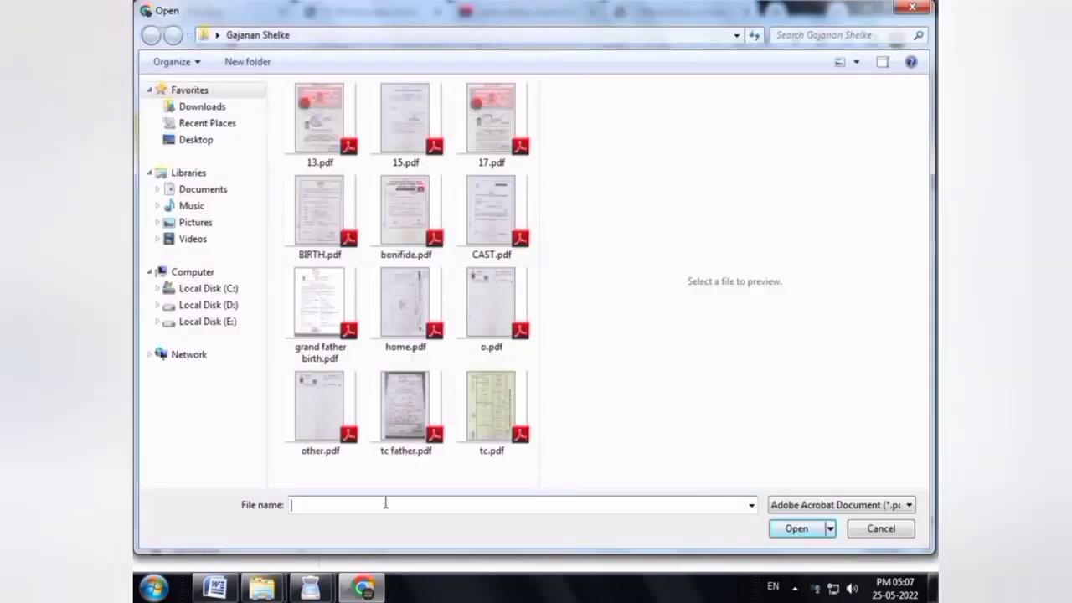
{"action": "key", "text": "BackSpace"}
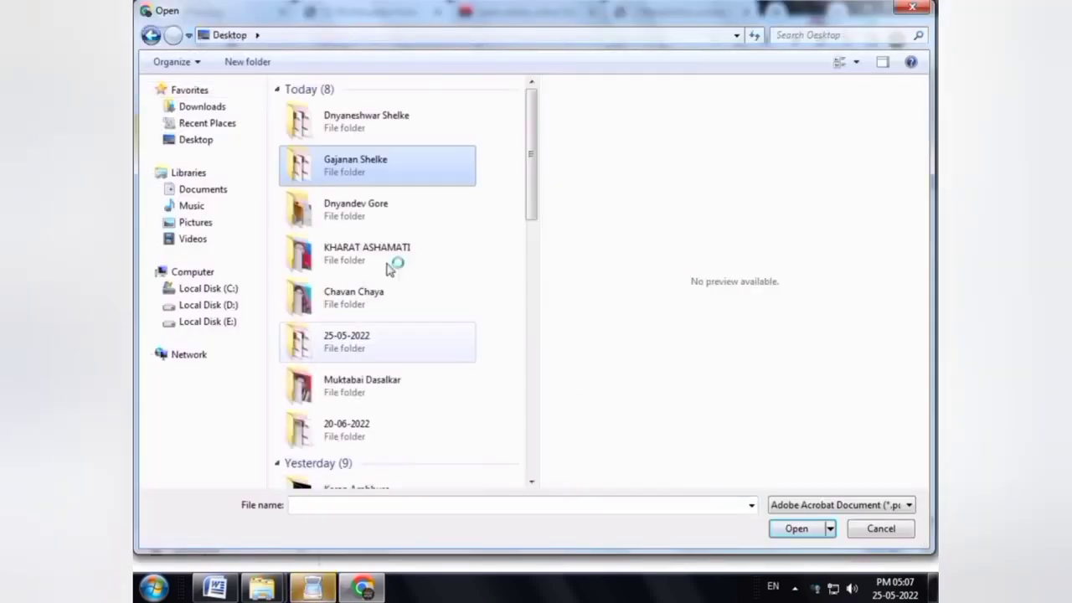
{"action": "double_click", "coordinate": [378, 140]}
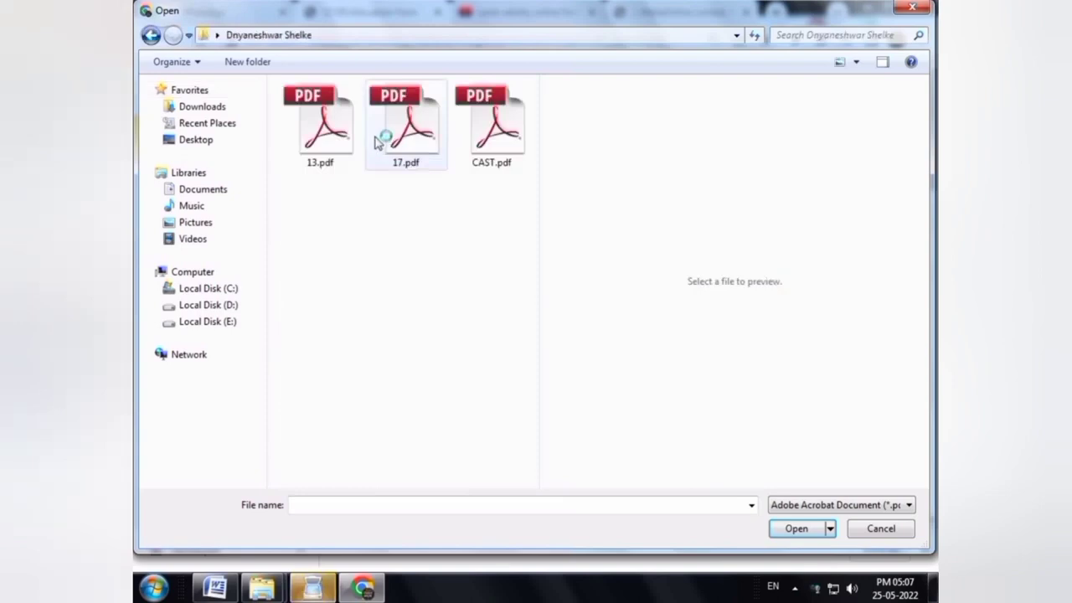
{"action": "left_click", "coordinate": [329, 137]}
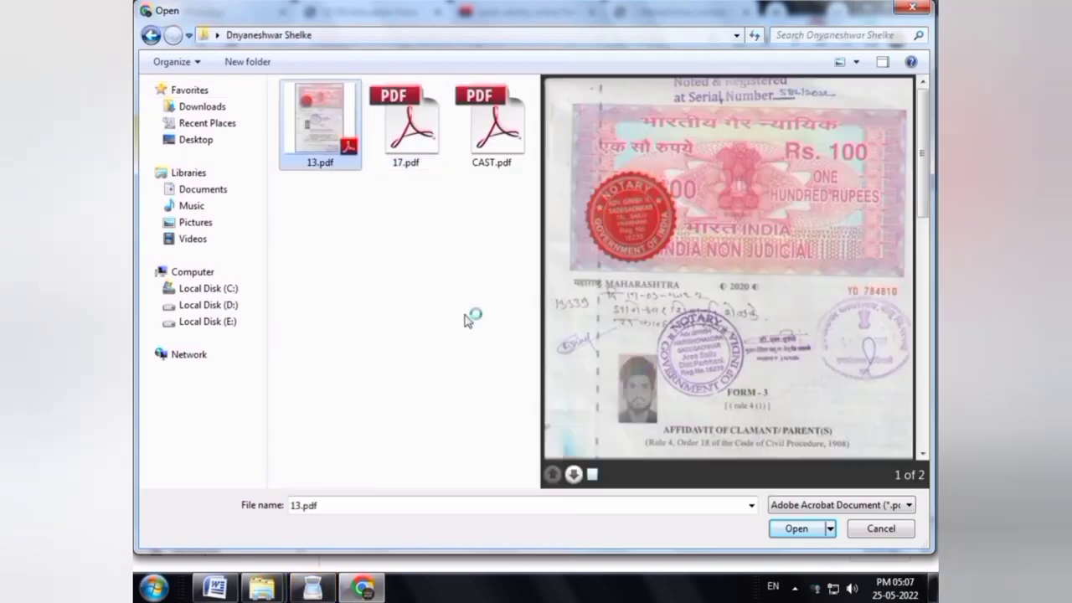
{"action": "left_click", "coordinate": [505, 150]}
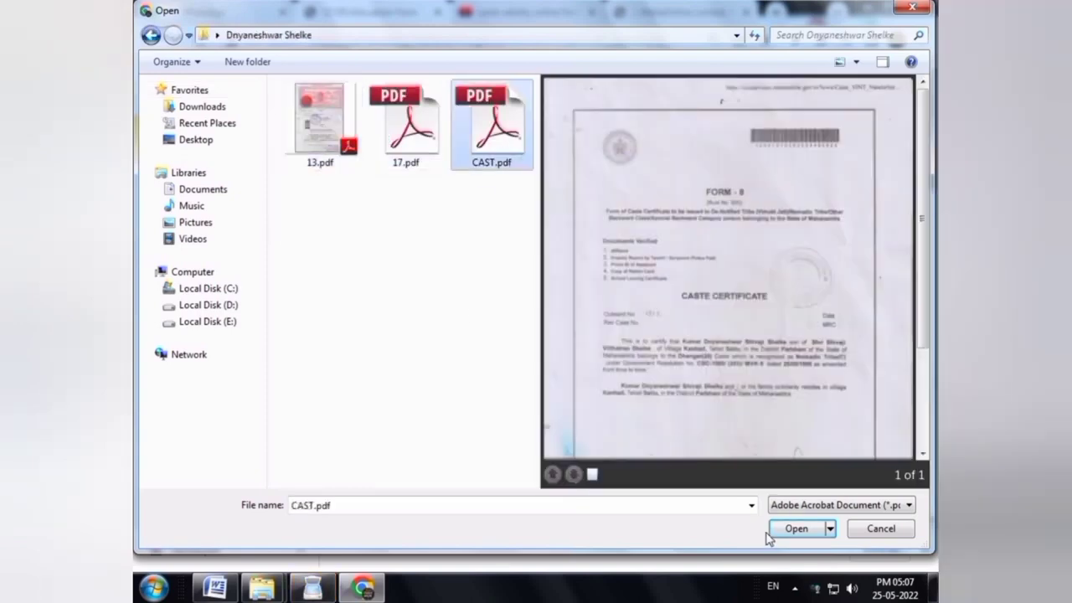
{"action": "left_click", "coordinate": [778, 530]}
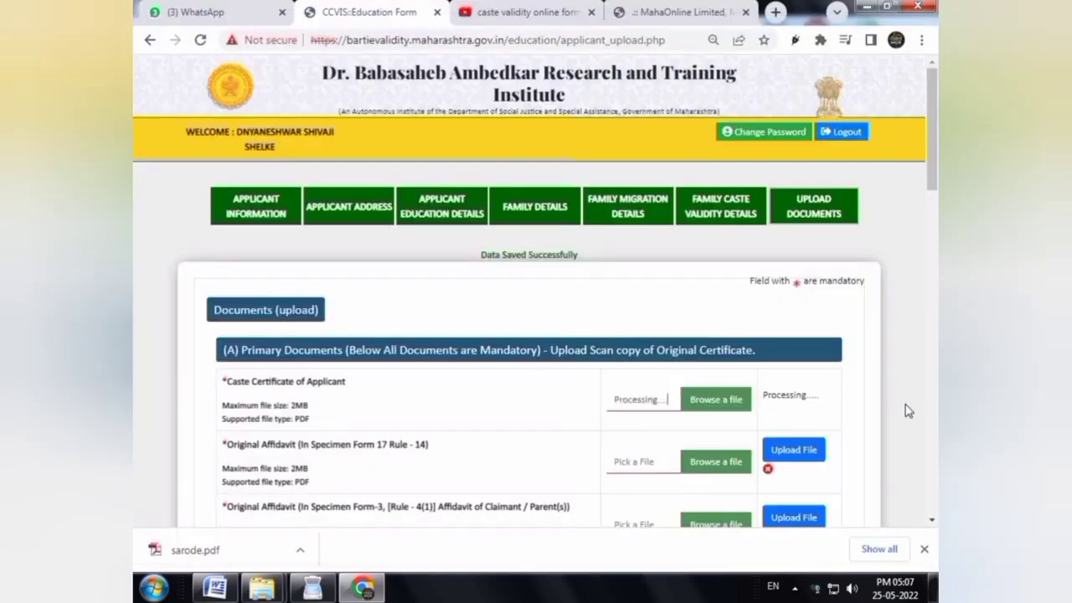
{"action": "scroll", "coordinate": [909, 410], "scroll_direction": "down", "scroll_amount": 3}
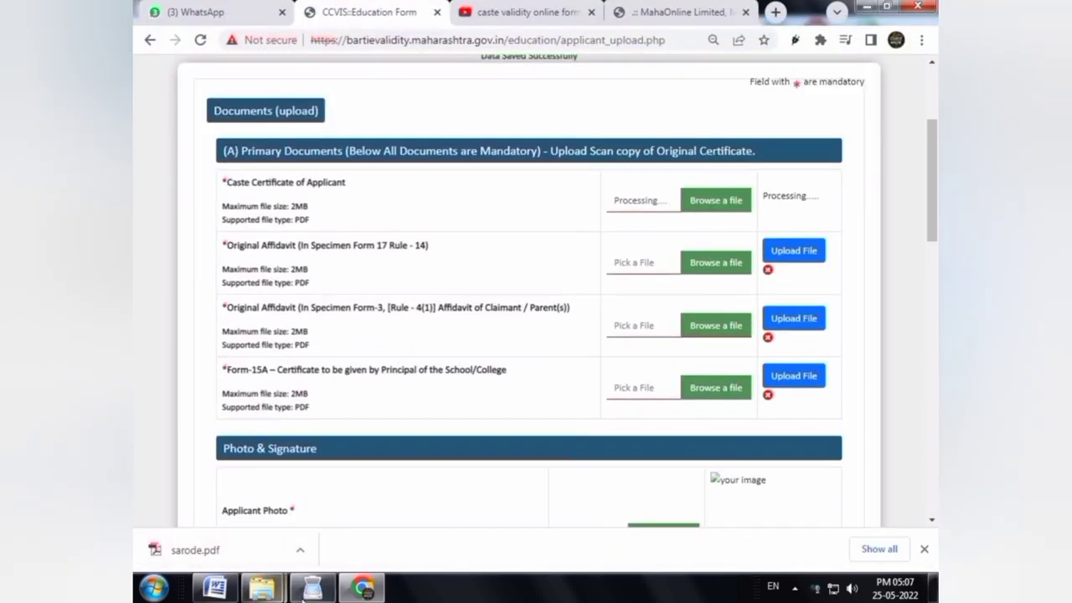
Return to the PDF scanner and select the scanned certificate page
{"action": "left_click", "coordinate": [310, 588]}
{"action": "left_click", "coordinate": [227, 136]}
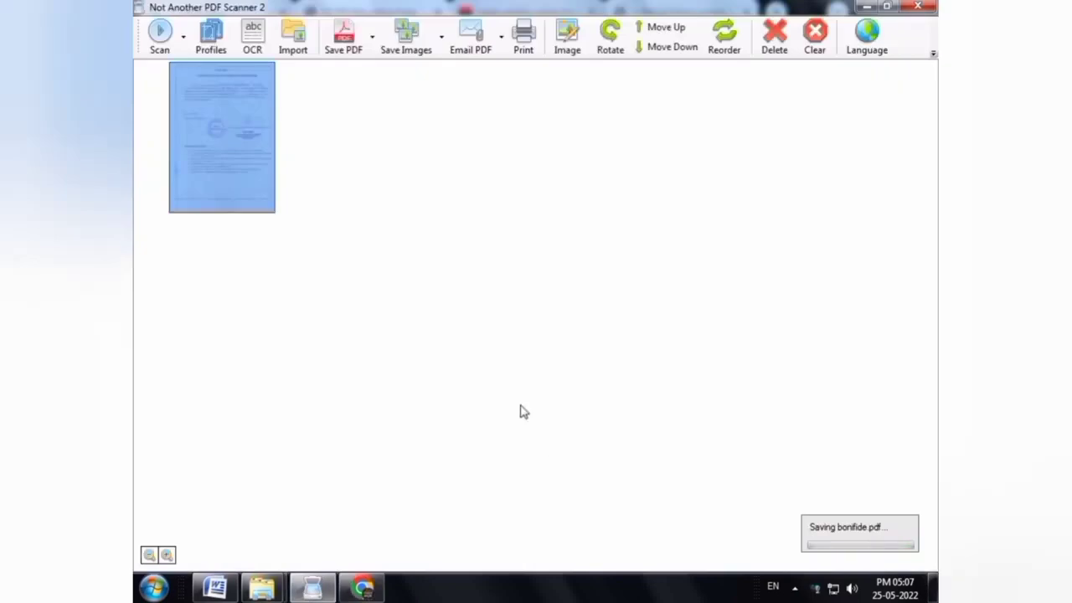
Save the scanned page as 15A.pdf
{"action": "key", "text": "ctrl+s"}
{"action": "type", "text": "15A"}
{"action": "key", "text": "Return"}
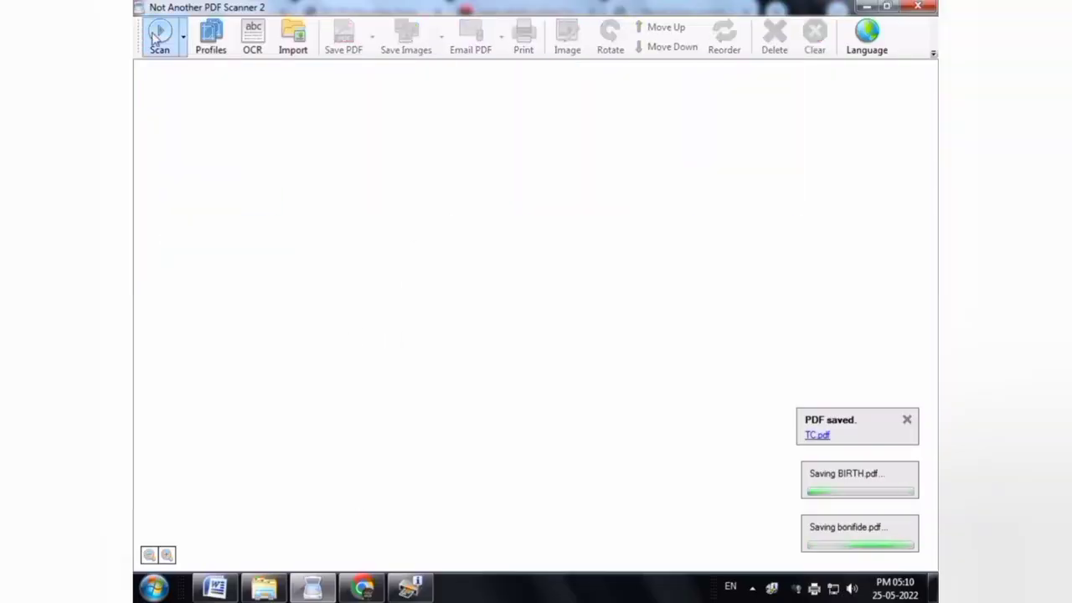
Scan the next certificates, then return to the CCVIS upload form
{"action": "left_click", "coordinate": [159, 35]}
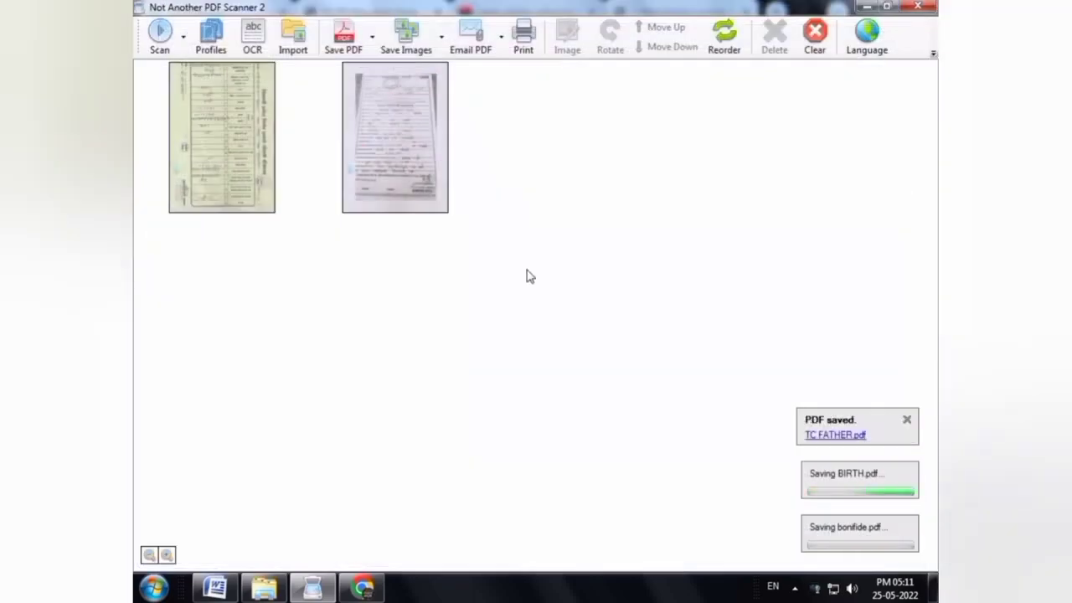
{"action": "key", "text": "ctrl+a"}
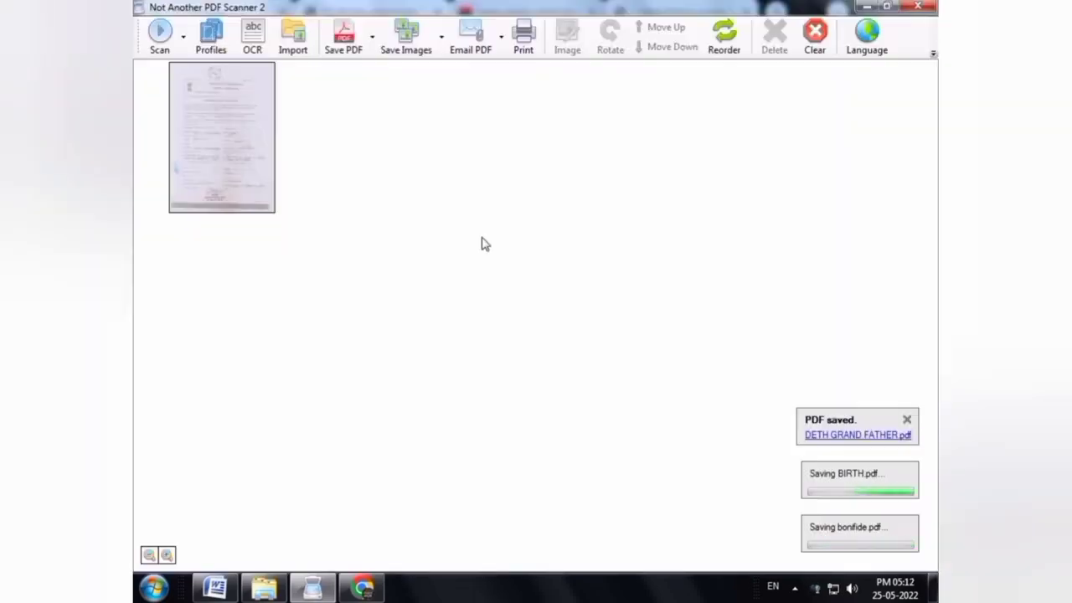
{"action": "left_click", "coordinate": [162, 38]}
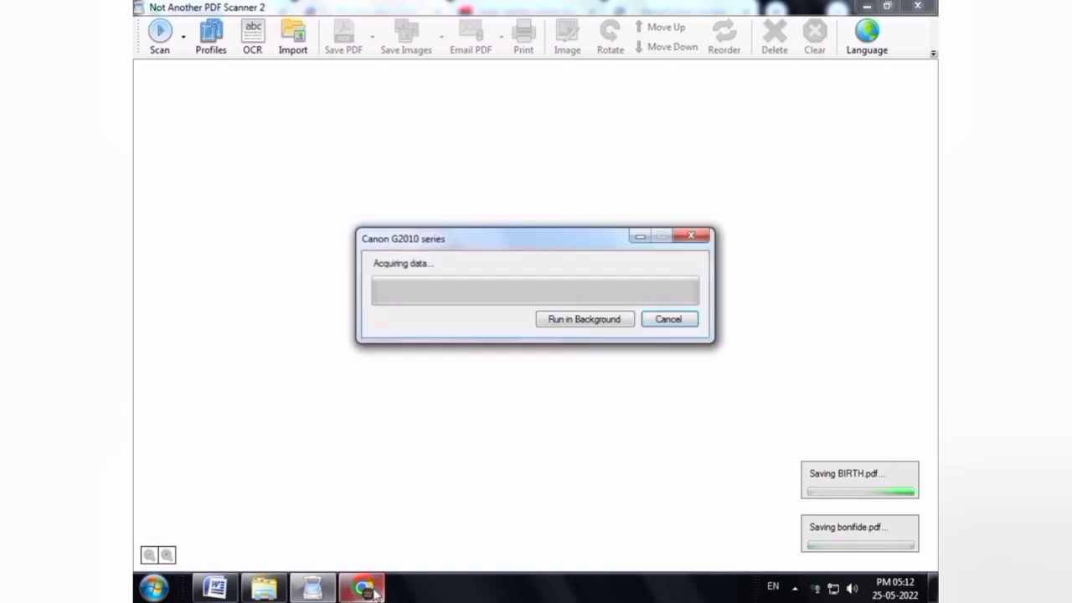
{"action": "left_click", "coordinate": [368, 590]}
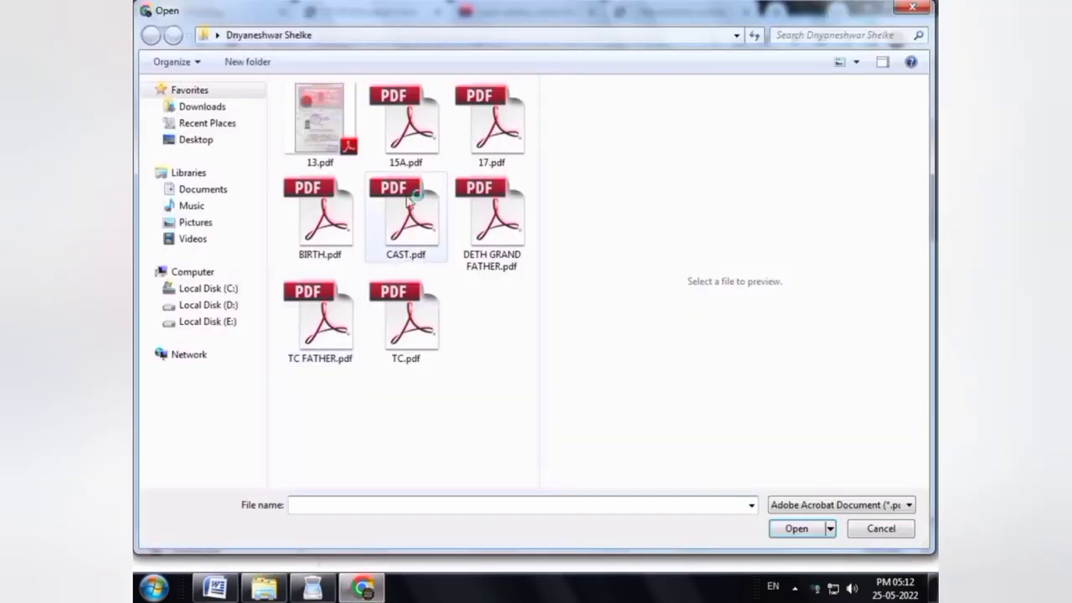
Attach 17.pdf to Form 17, and rename 13.pdf to 3.pdf for the Form-3 affidavit
{"action": "left_click", "coordinate": [491, 126]}
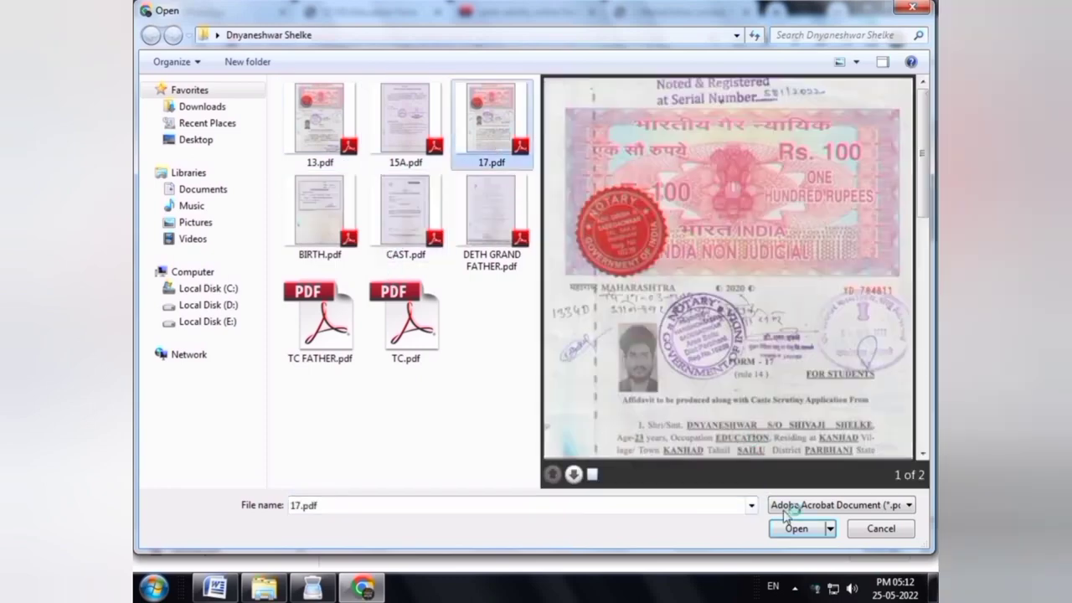
{"action": "left_click", "coordinate": [791, 527]}
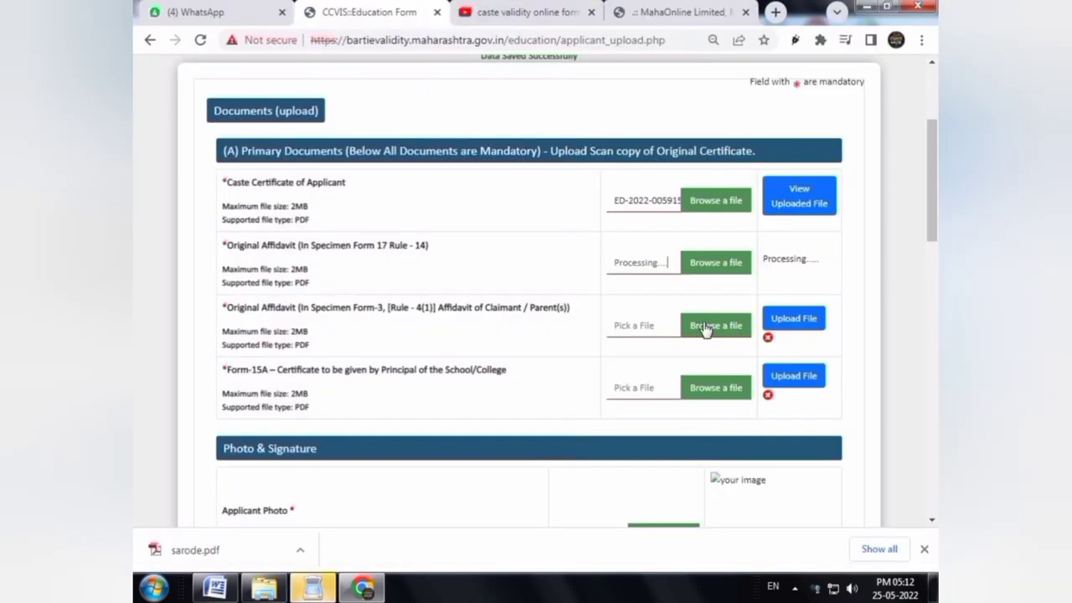
{"action": "left_click", "coordinate": [715, 325]}
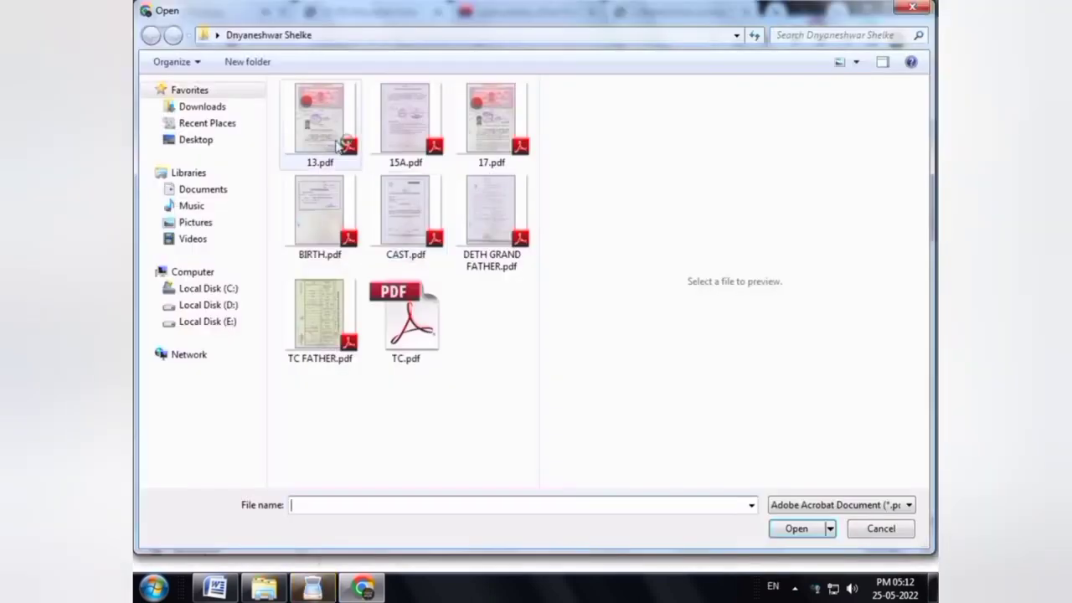
{"action": "left_click", "coordinate": [319, 126]}
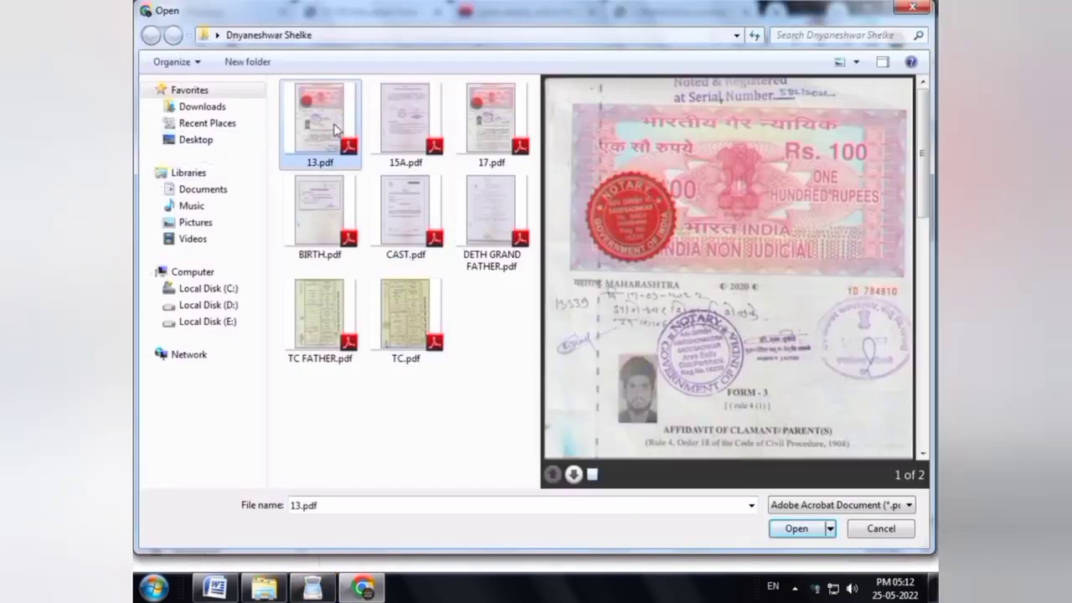
{"action": "right_click", "coordinate": [335, 130]}
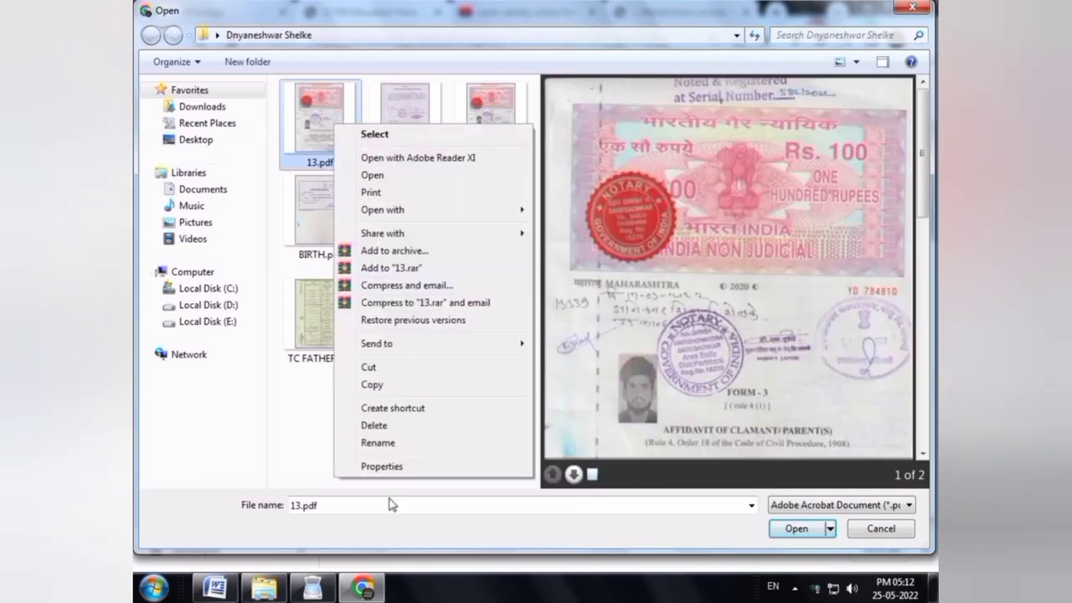
{"action": "left_click", "coordinate": [390, 443]}
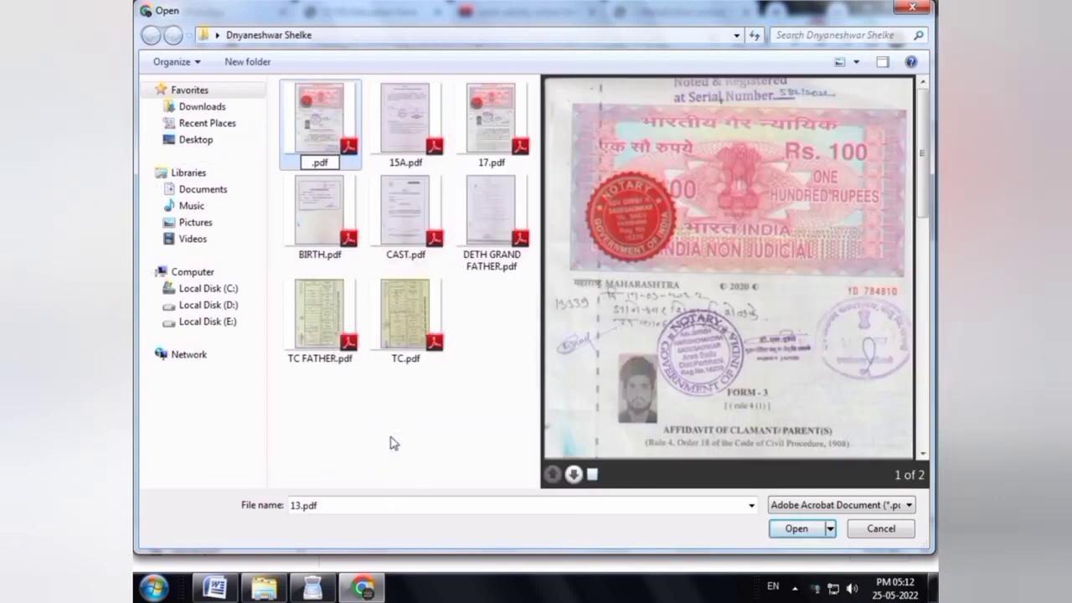
{"action": "type", "text": "3"}
{"action": "key", "text": "Return"}
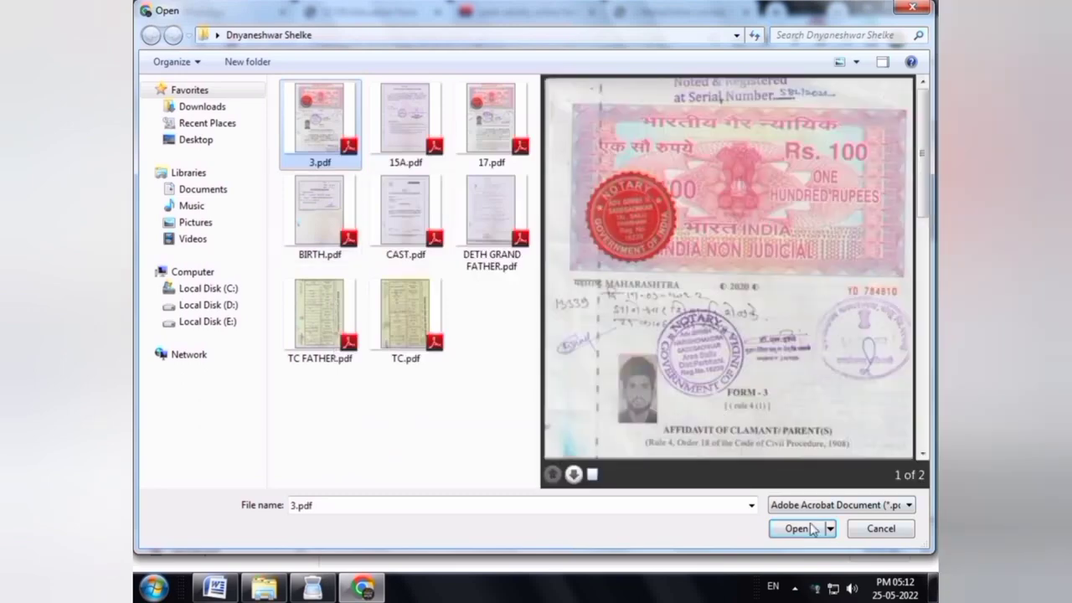
{"action": "left_click", "coordinate": [798, 528]}
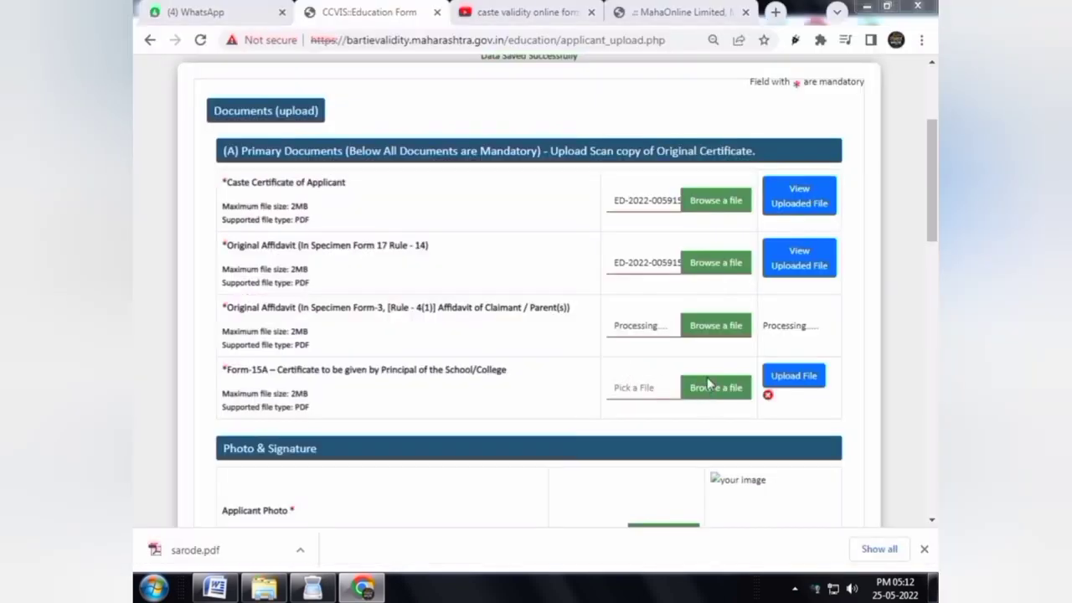
Attach 15A.pdf to the Form-15A row
{"action": "left_click", "coordinate": [711, 390]}
{"action": "left_click", "coordinate": [400, 124]}
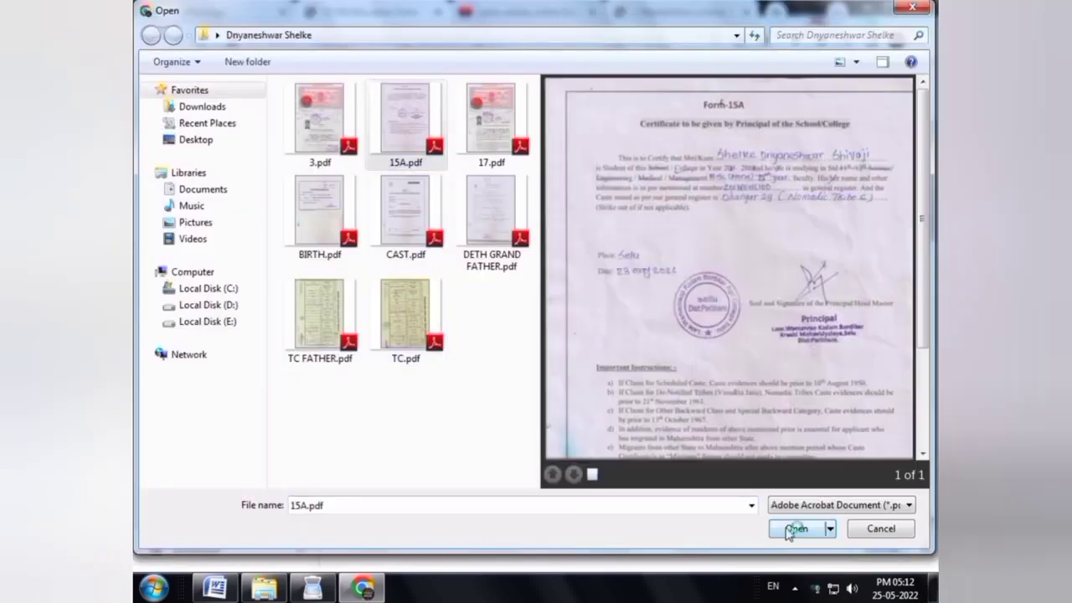
{"action": "left_click", "coordinate": [794, 528]}
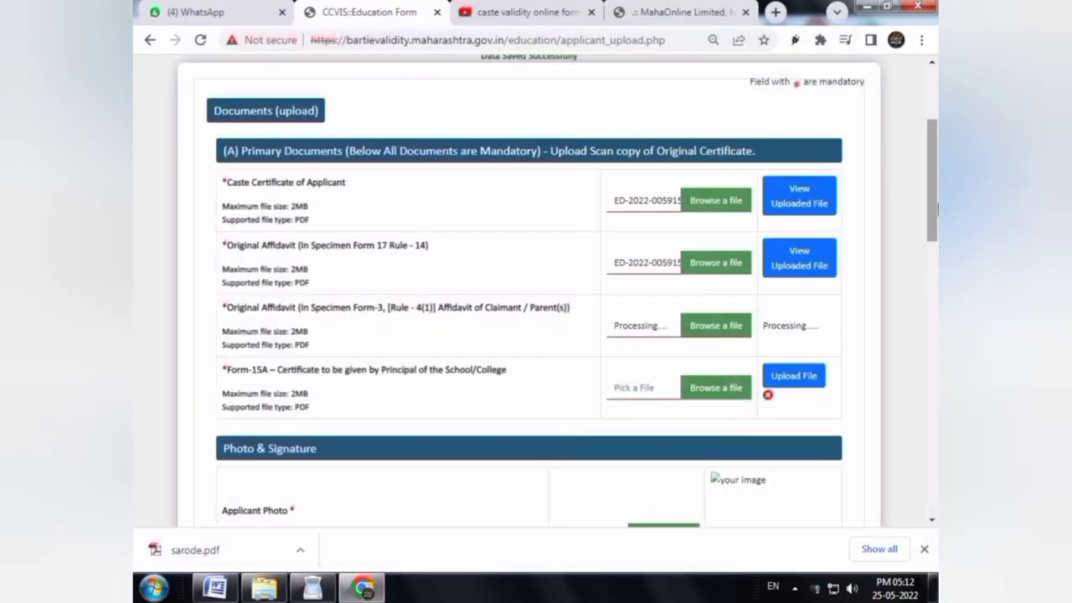
{"action": "scroll", "coordinate": [703, 288], "scroll_direction": "down", "scroll_amount": 3}
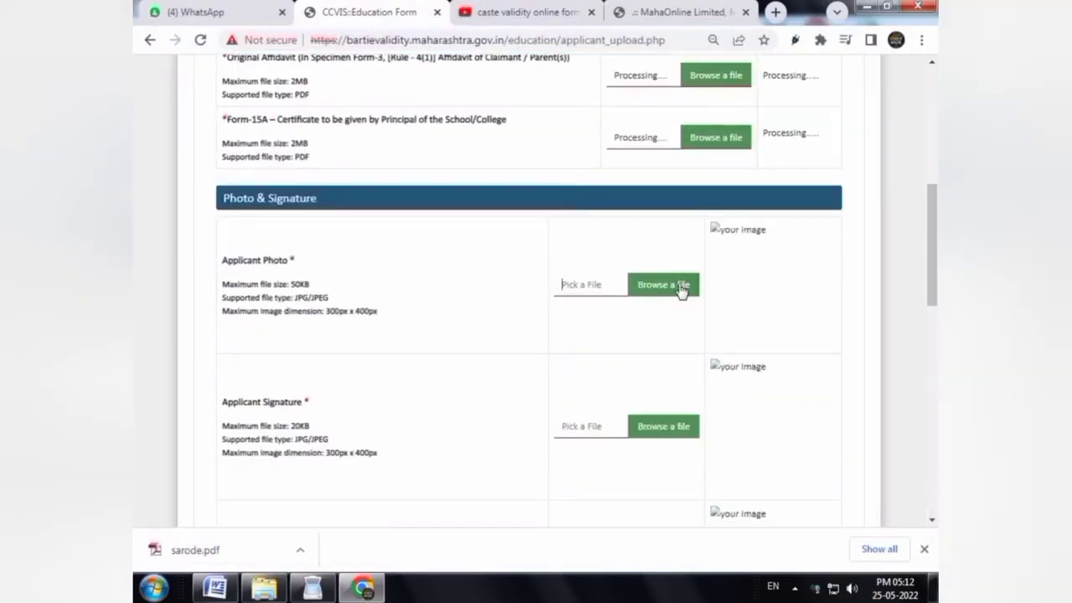
Upload p.jpg as the applicant photo, plus the applicant's and parent's signature images
{"action": "left_click", "coordinate": [681, 287]}
{"action": "left_click", "coordinate": [319, 121]}
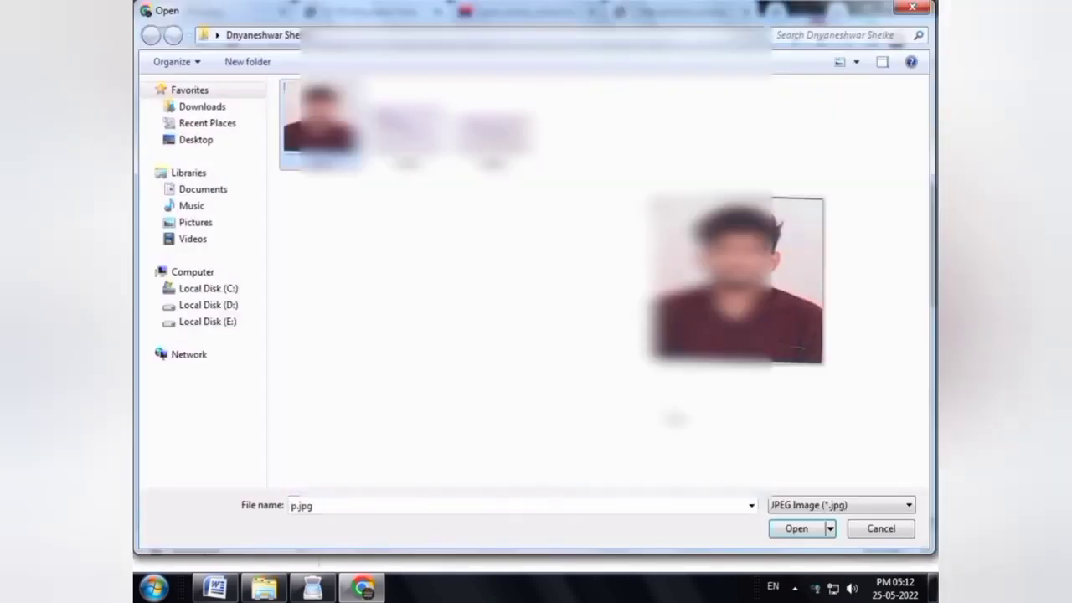
{"action": "left_click", "coordinate": [794, 528]}
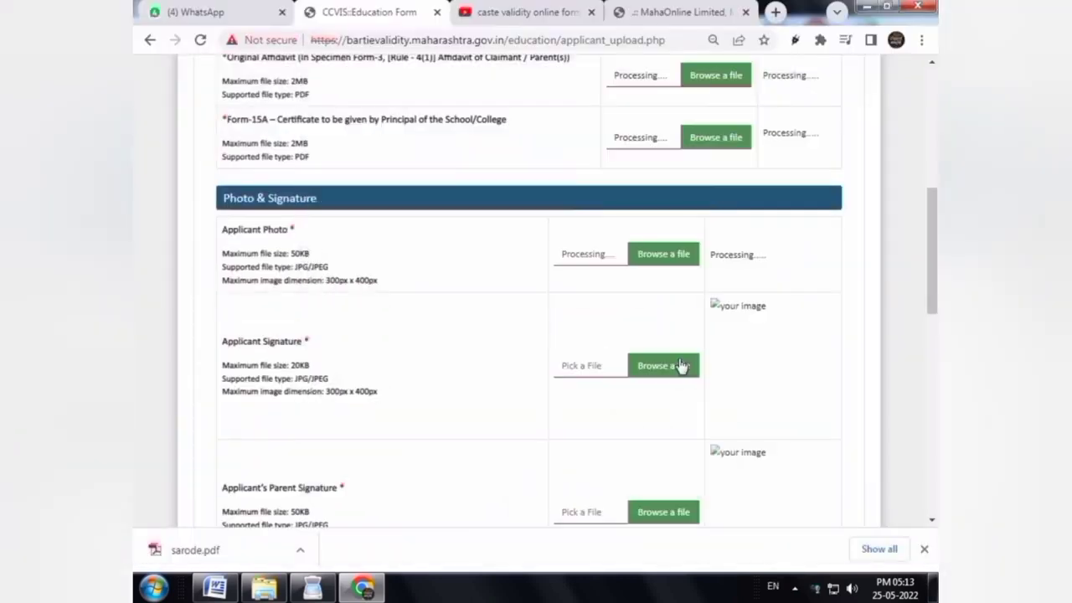
{"action": "left_click", "coordinate": [681, 366]}
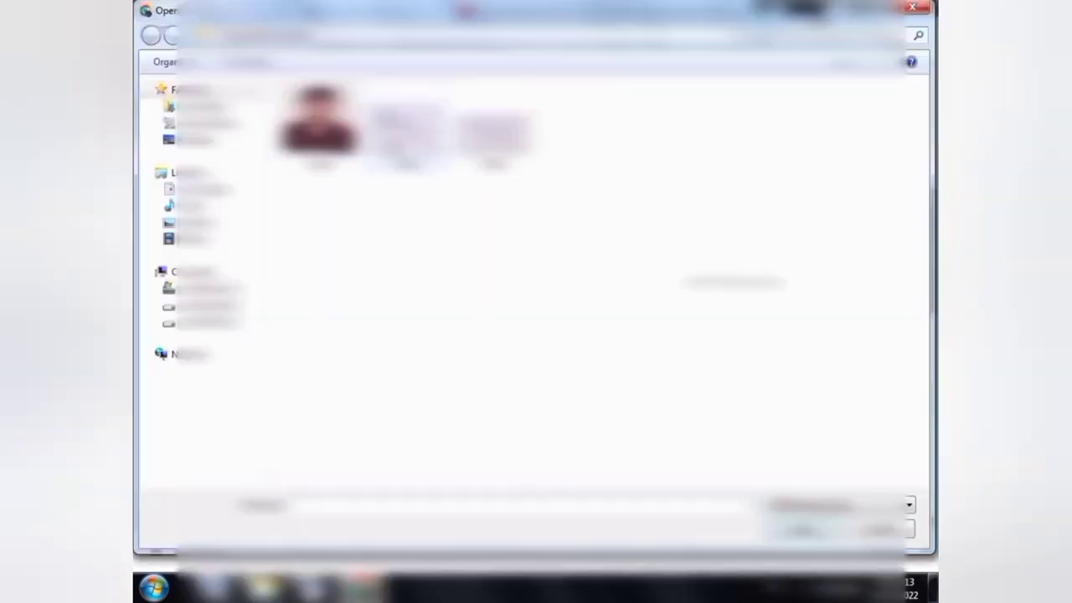
{"action": "left_click", "coordinate": [408, 126]}
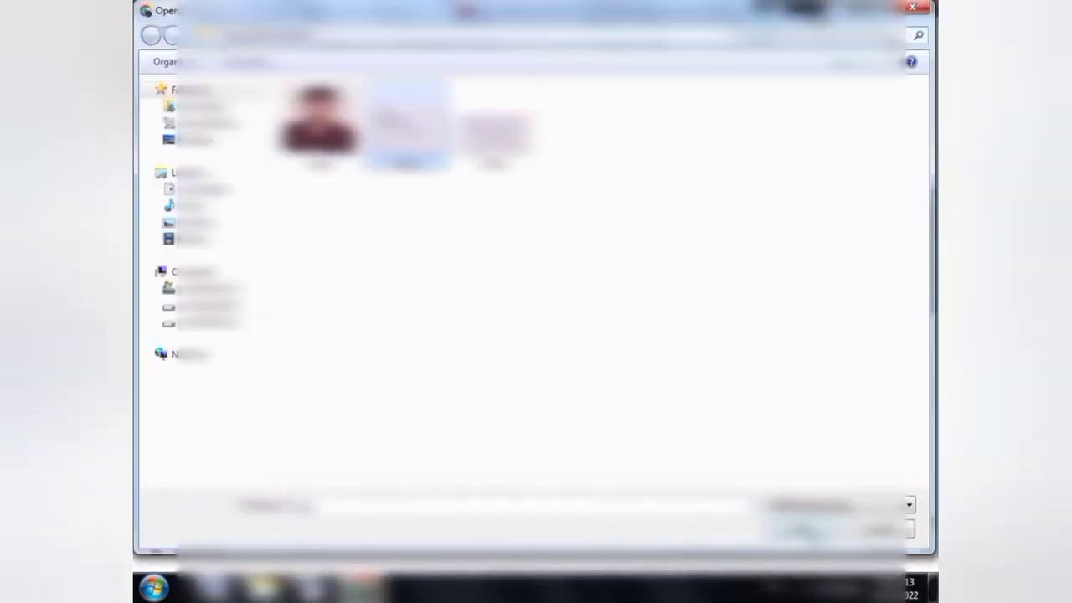
{"action": "left_click", "coordinate": [807, 530]}
{"action": "left_click_drag", "start_coordinate": [935, 309], "coordinate": [935, 357]}
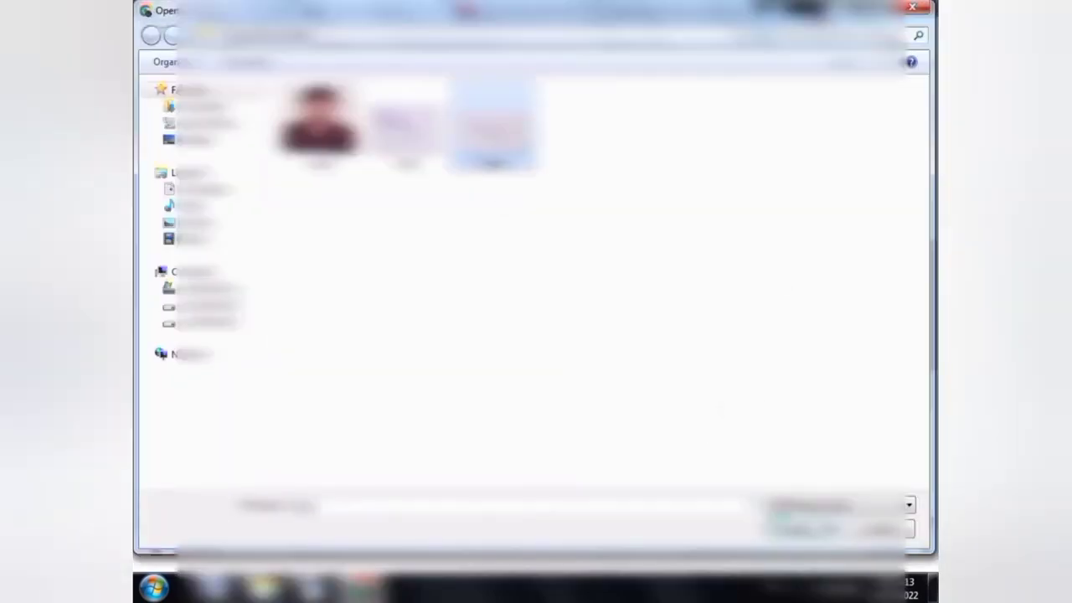
{"action": "double_click", "coordinate": [493, 129]}
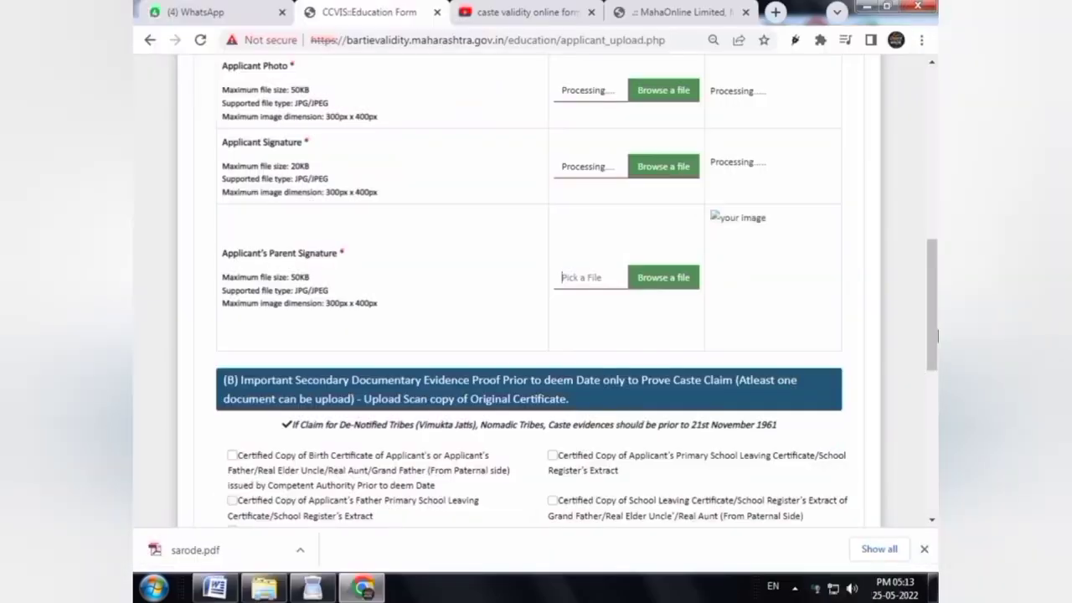
Tick birth certificate, applicant's and father's school-leaving certificates, and illiterate-relatives extracts
{"action": "scroll", "coordinate": [391, 268], "scroll_direction": "down", "scroll_amount": 4}
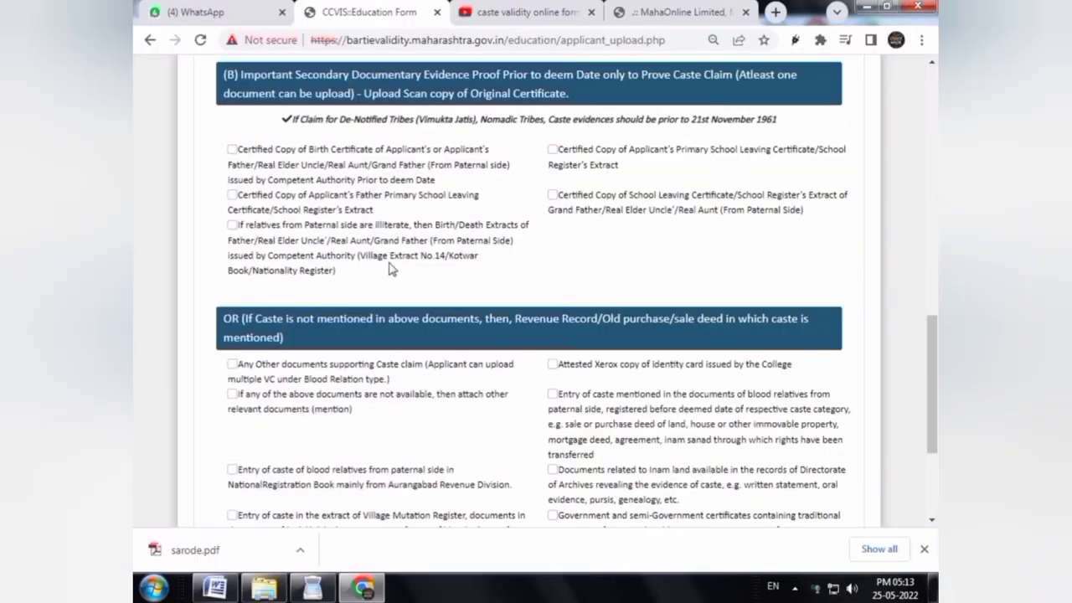
{"action": "left_click", "coordinate": [233, 150]}
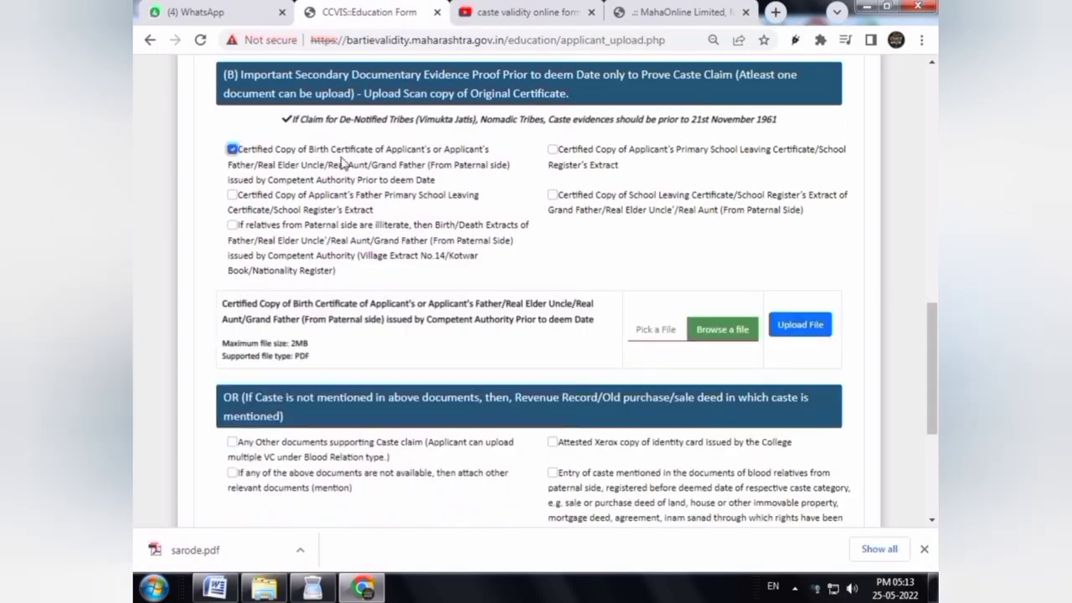
{"action": "left_click", "coordinate": [553, 150]}
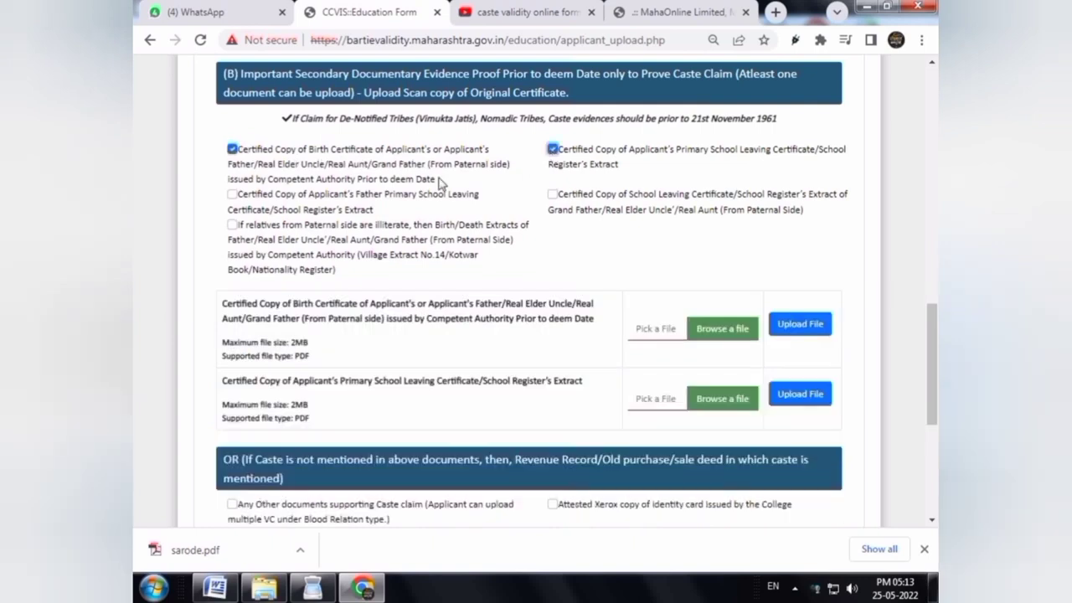
{"action": "left_click", "coordinate": [233, 195]}
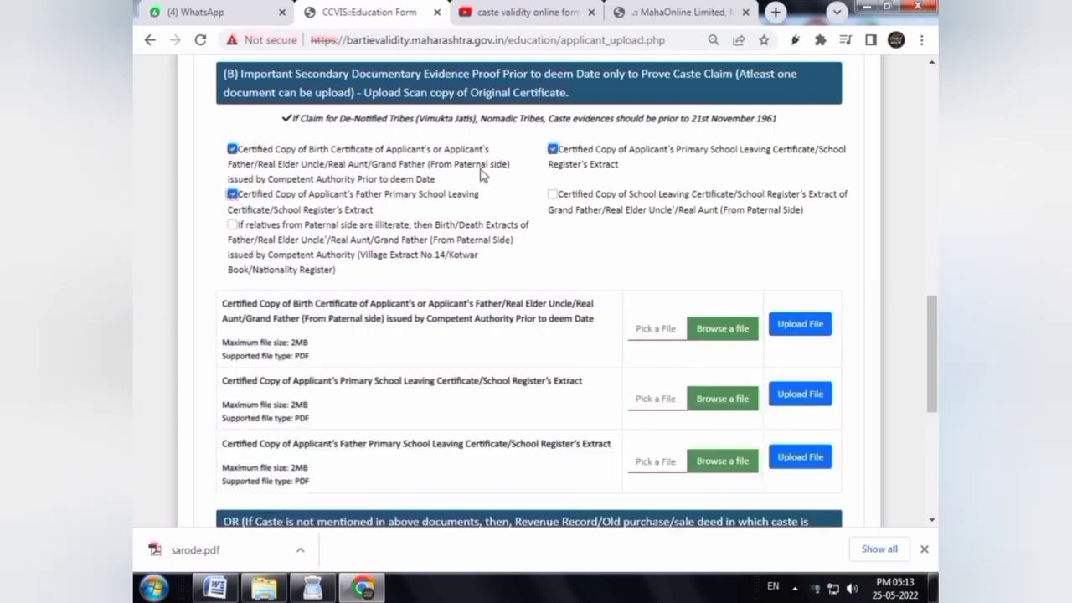
{"action": "left_click", "coordinate": [233, 225]}
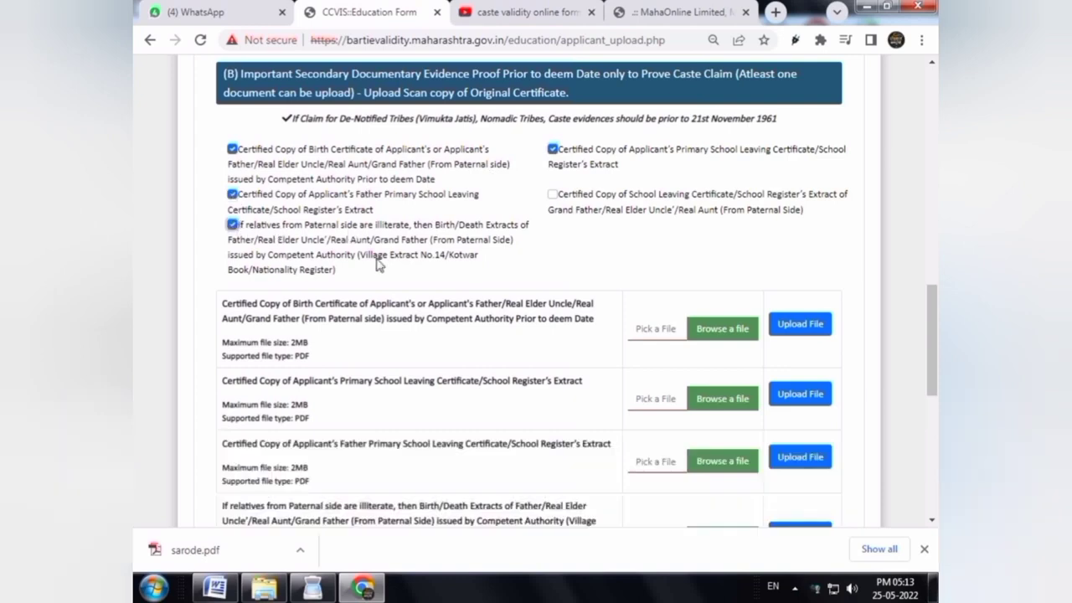
{"action": "left_click_drag", "start_coordinate": [930, 326], "coordinate": [930, 343]}
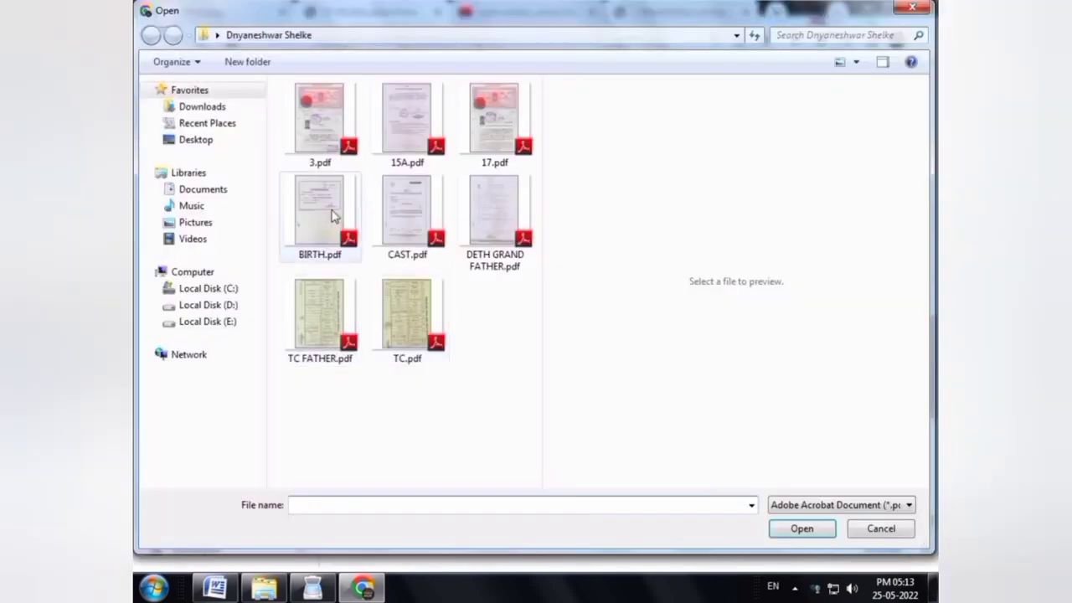
Upload BIRTH.pdf and TC.pdf to the birth certificate and applicant's school-leaving rows
{"action": "left_click", "coordinate": [331, 216]}
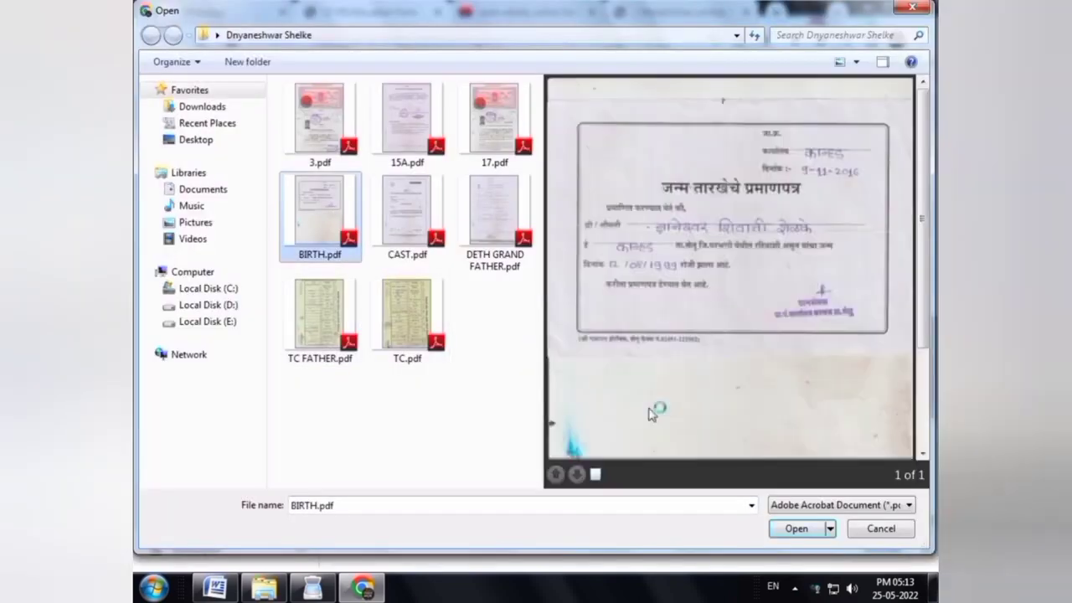
{"action": "left_click", "coordinate": [796, 529]}
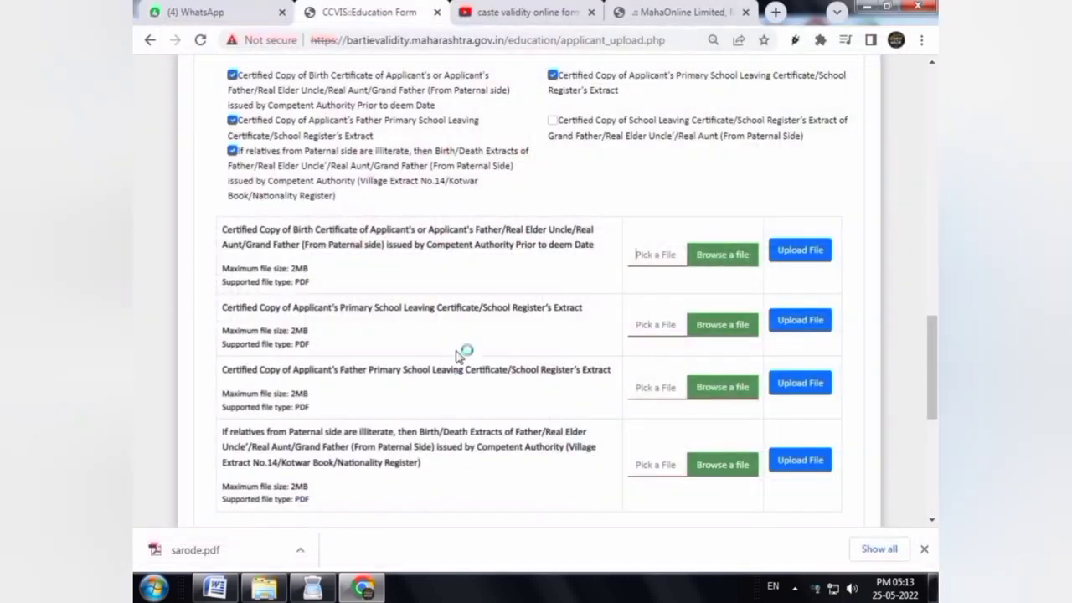
{"action": "left_click", "coordinate": [721, 329]}
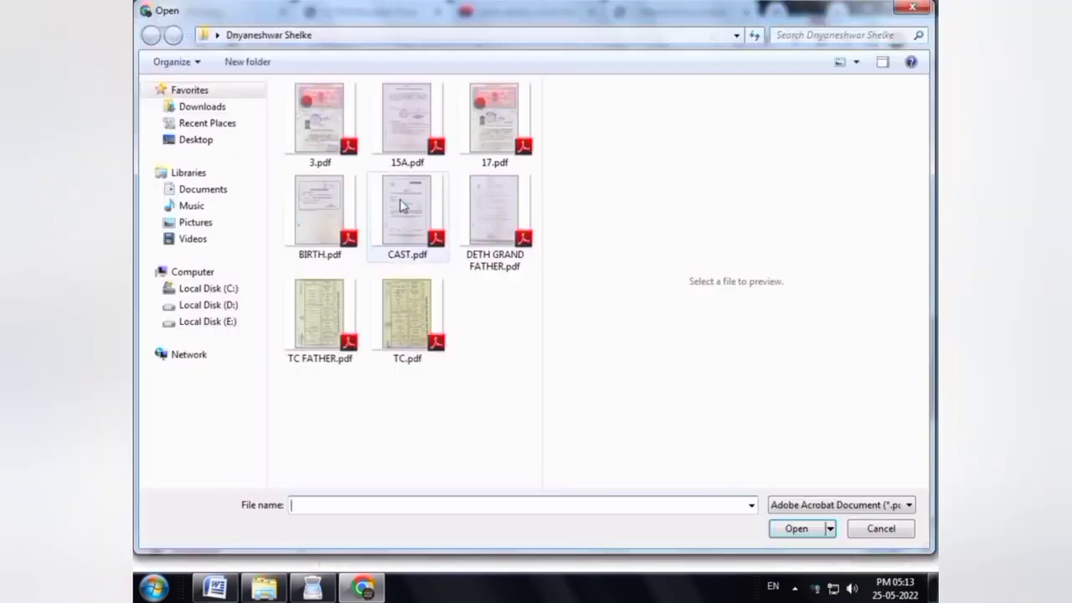
{"action": "left_click", "coordinate": [404, 209]}
{"action": "left_click", "coordinate": [399, 329]}
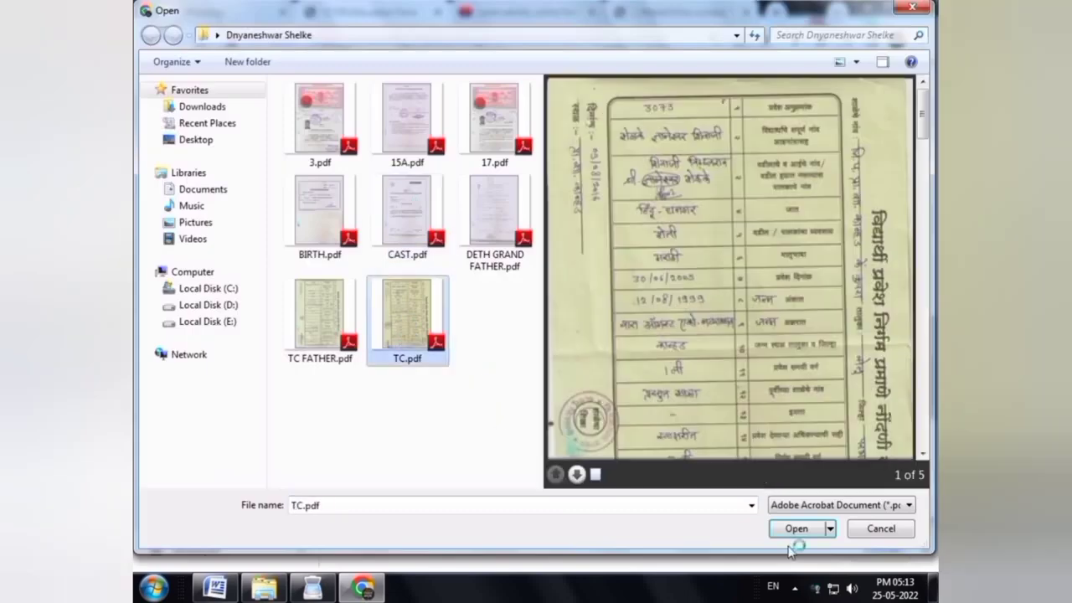
{"action": "left_click", "coordinate": [799, 529]}
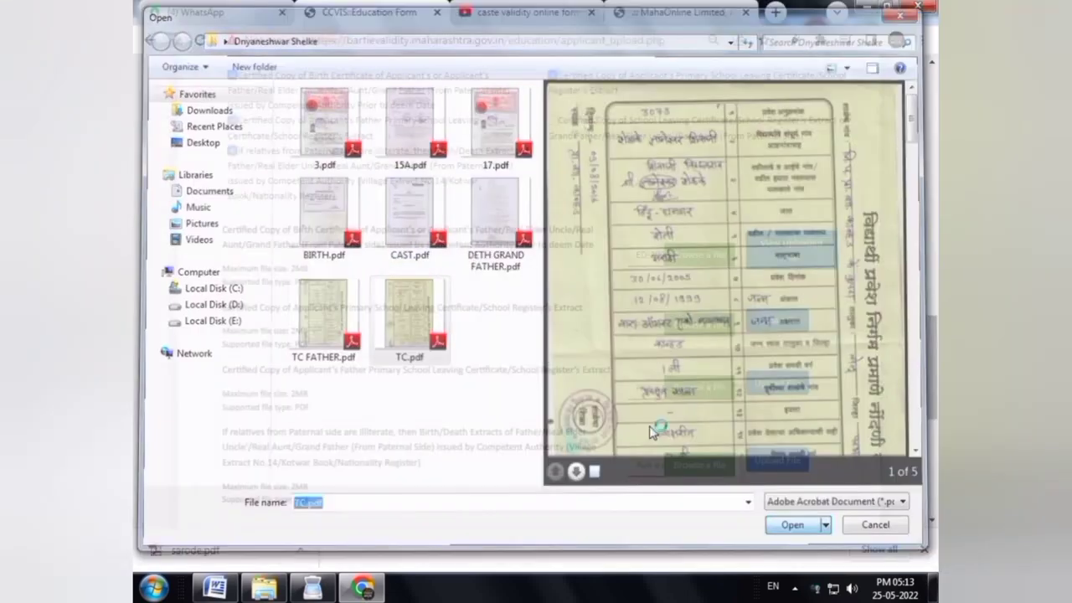
Upload TC FATHER.pdf and DETH GRAND FATHER.pdf to the father's and relatives-extract rows
{"action": "scroll", "coordinate": [695, 368], "scroll_direction": "down", "scroll_amount": 1}
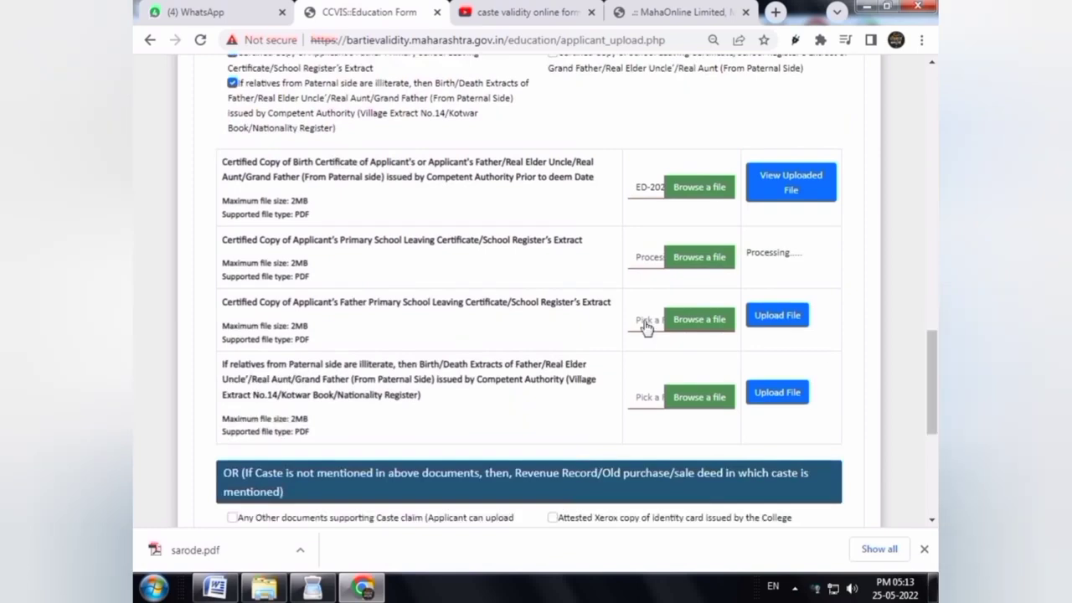
{"action": "left_click", "coordinate": [721, 322]}
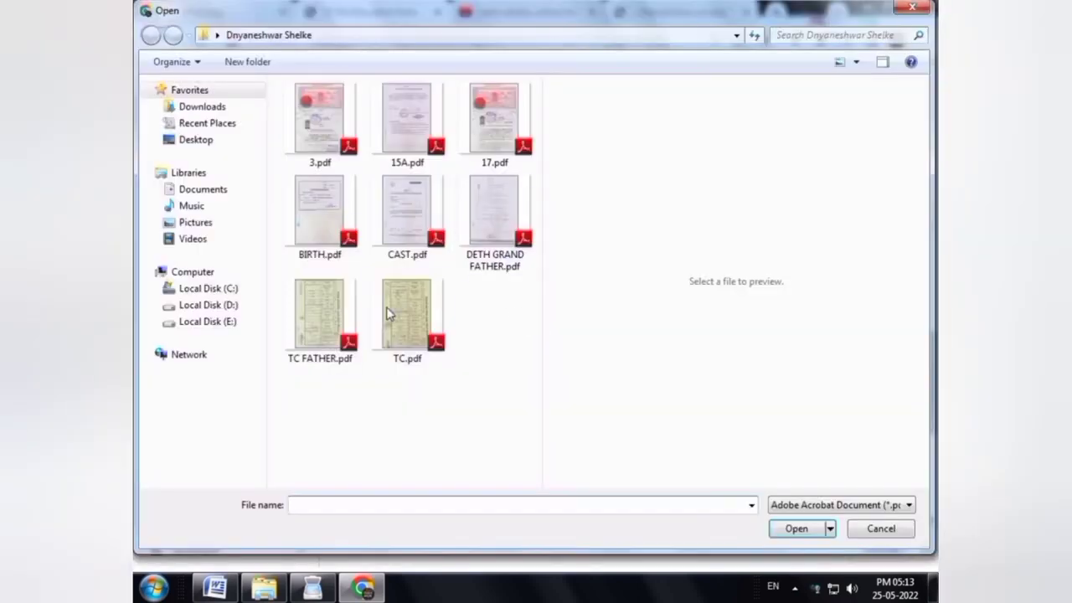
{"action": "left_click", "coordinate": [319, 314]}
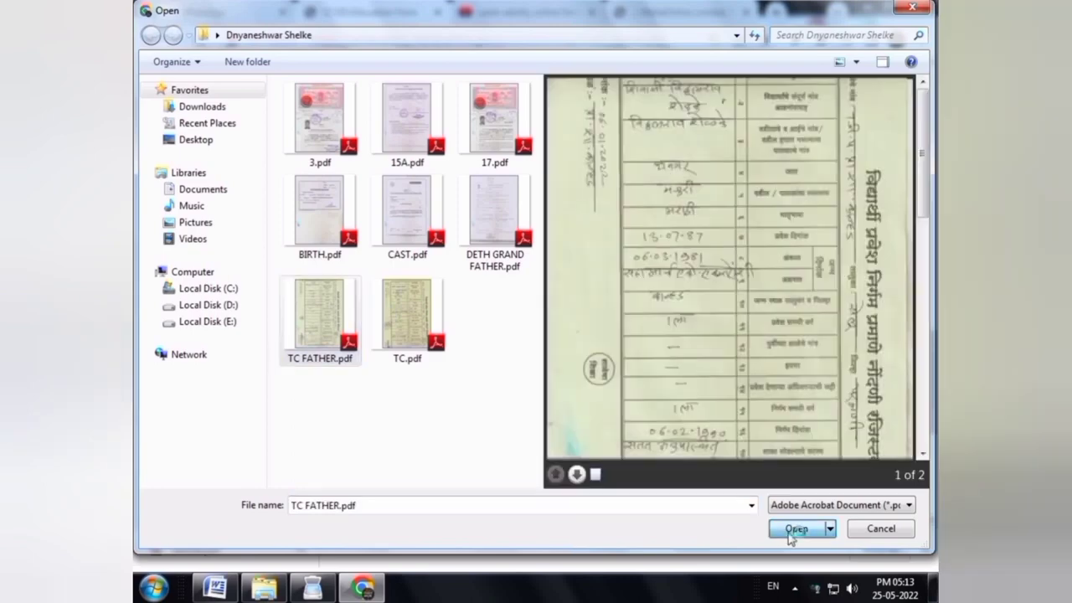
{"action": "left_click", "coordinate": [795, 529]}
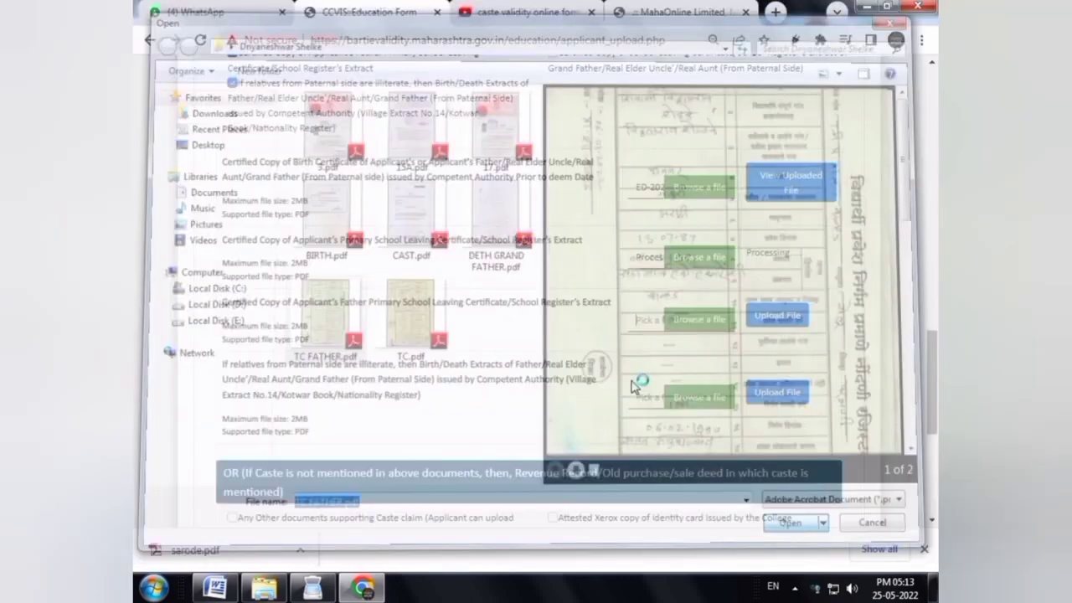
{"action": "left_click", "coordinate": [685, 399]}
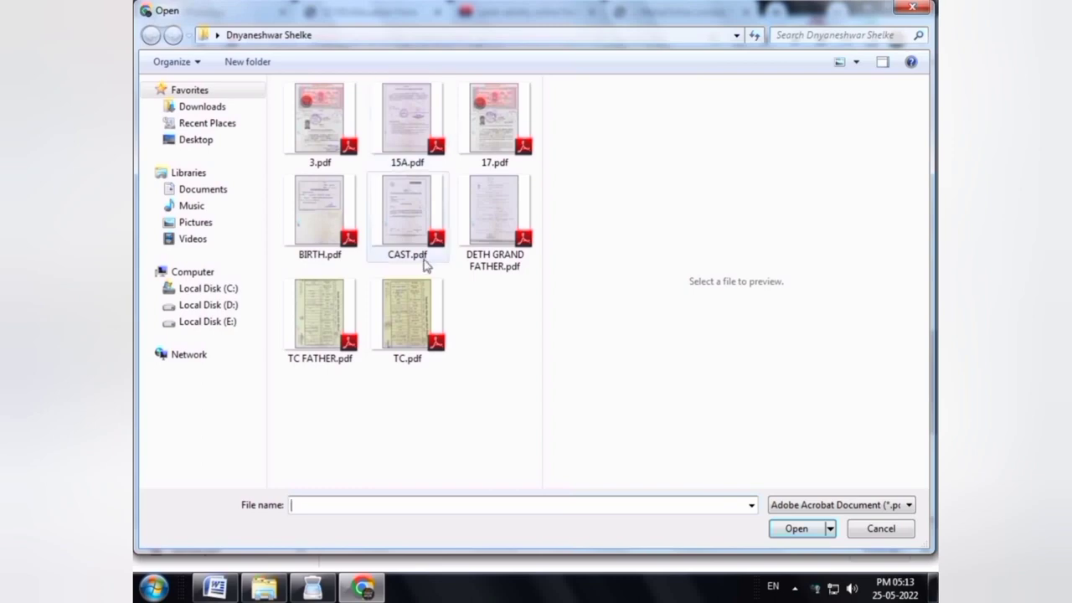
{"action": "left_click", "coordinate": [494, 234]}
{"action": "left_click", "coordinate": [797, 529]}
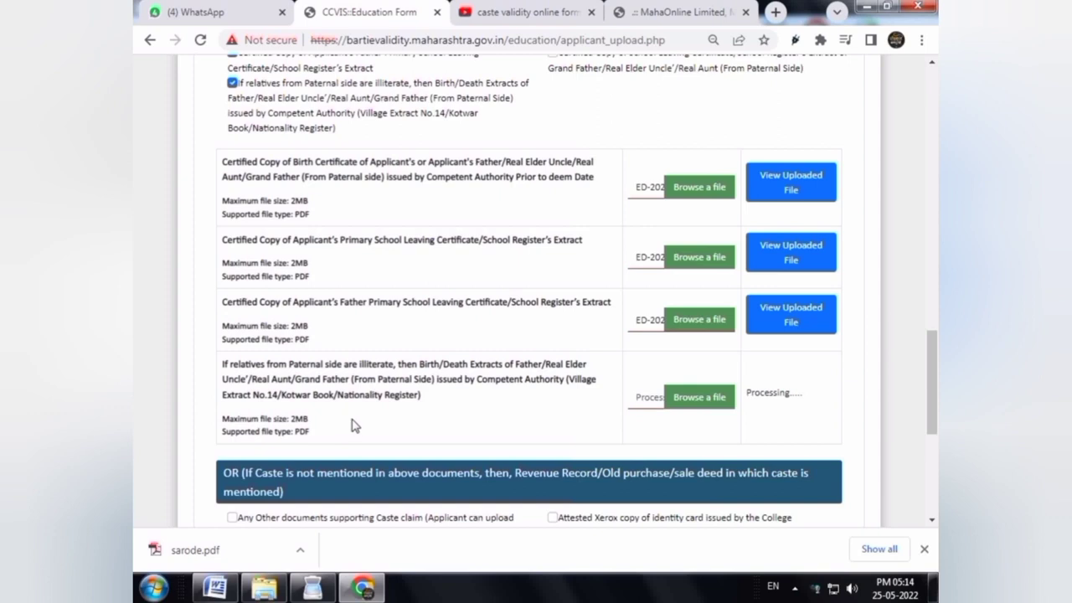
Scan a page in the PDF scanner, then tick 'Any Other documents supporting Caste claim'
{"action": "left_click", "coordinate": [315, 588]}
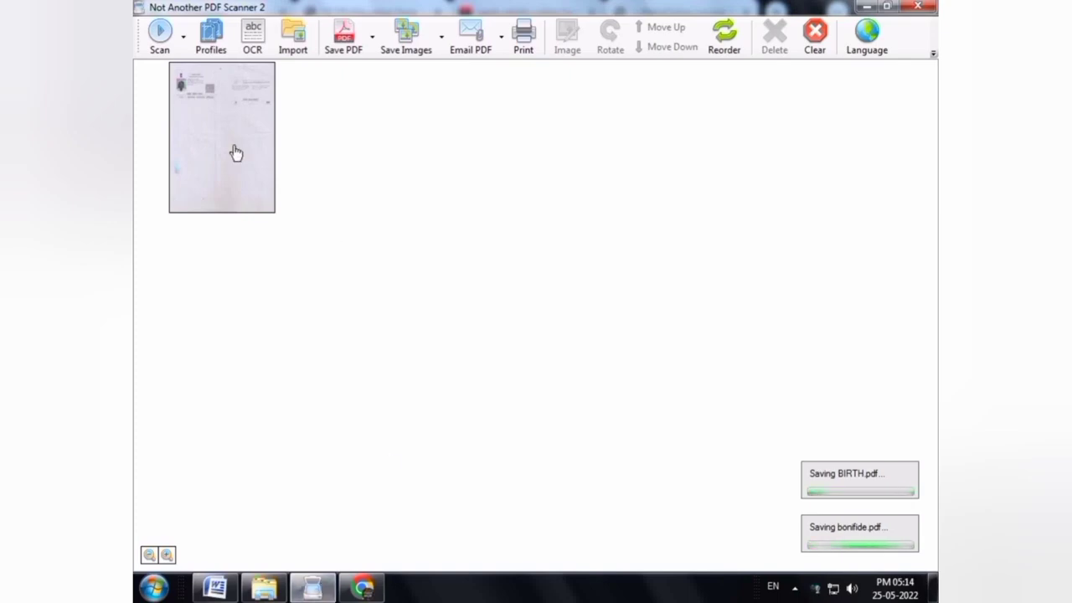
{"action": "left_click", "coordinate": [159, 34]}
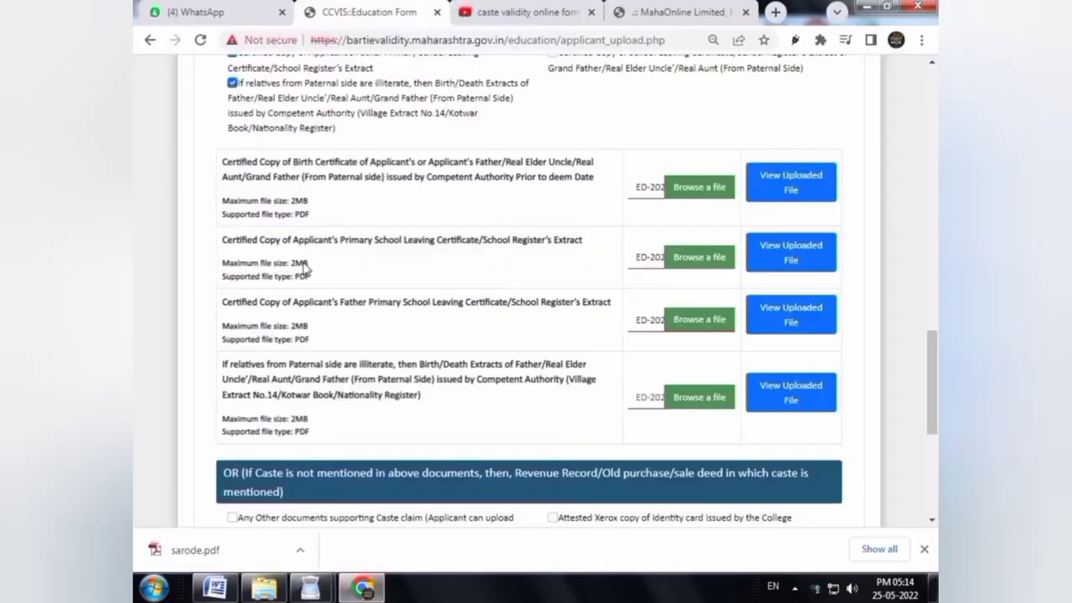
{"action": "mouse_move", "coordinate": [932, 376]}
{"action": "left_mouse_down"}
{"action": "mouse_move", "coordinate": [932, 117]}
{"action": "mouse_move", "coordinate": [932, 456]}
{"action": "left_mouse_up"}
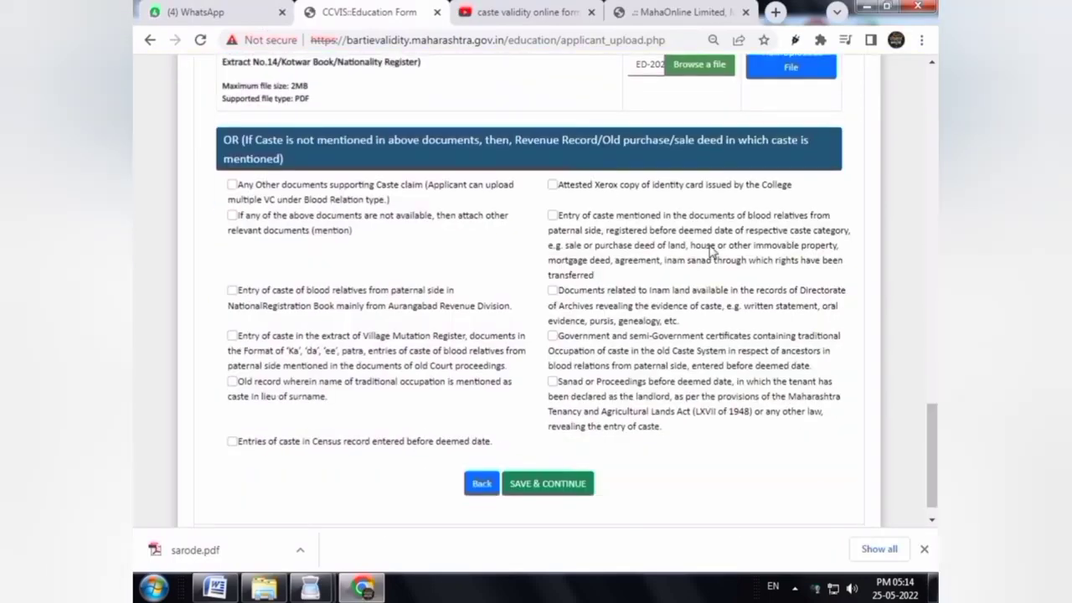
{"action": "left_click", "coordinate": [231, 183]}
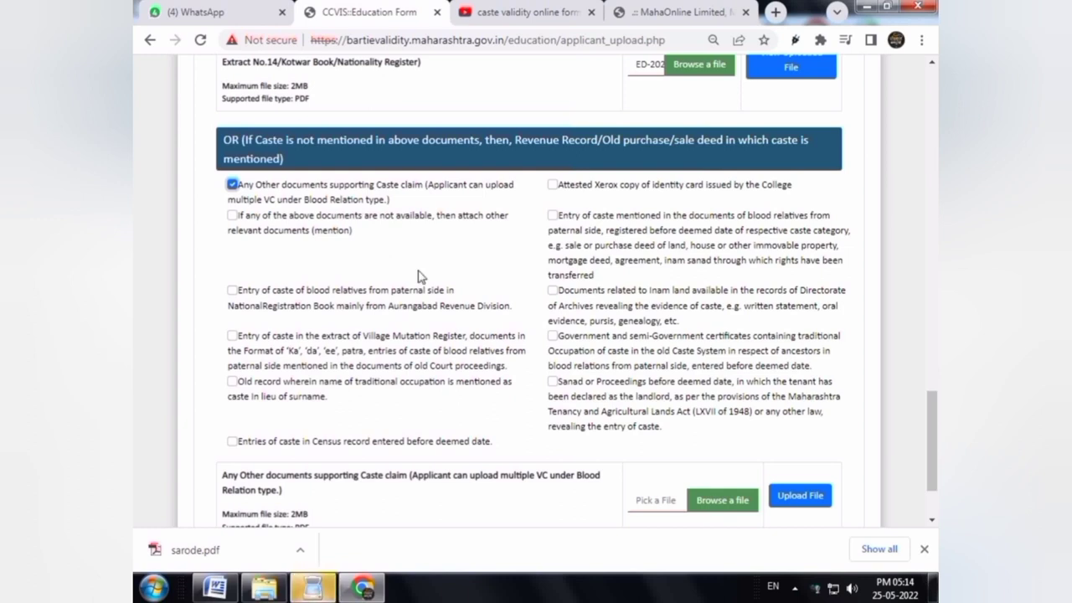
Scan three supporting-document pages, then clear the scanner's page list and return to CCVIS
{"action": "left_click", "coordinate": [312, 589]}
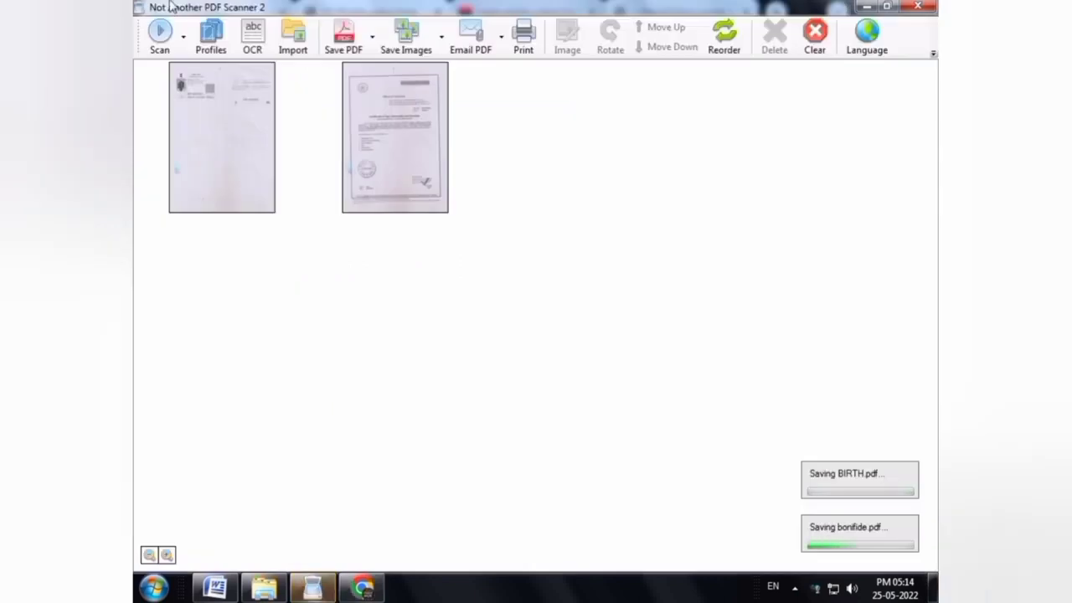
{"action": "left_click", "coordinate": [160, 33]}
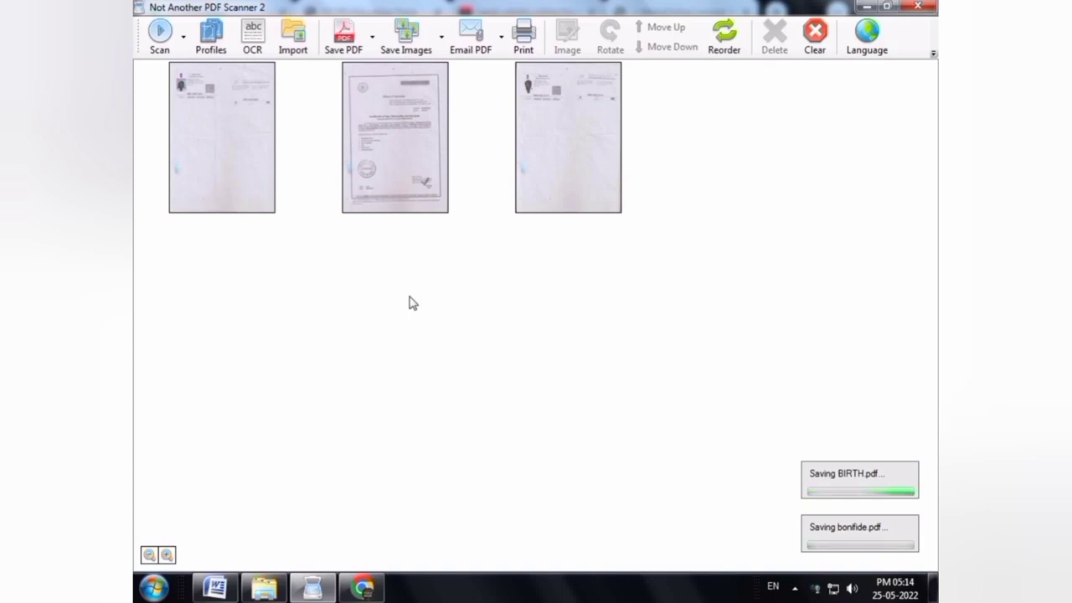
{"action": "left_click", "coordinate": [157, 35]}
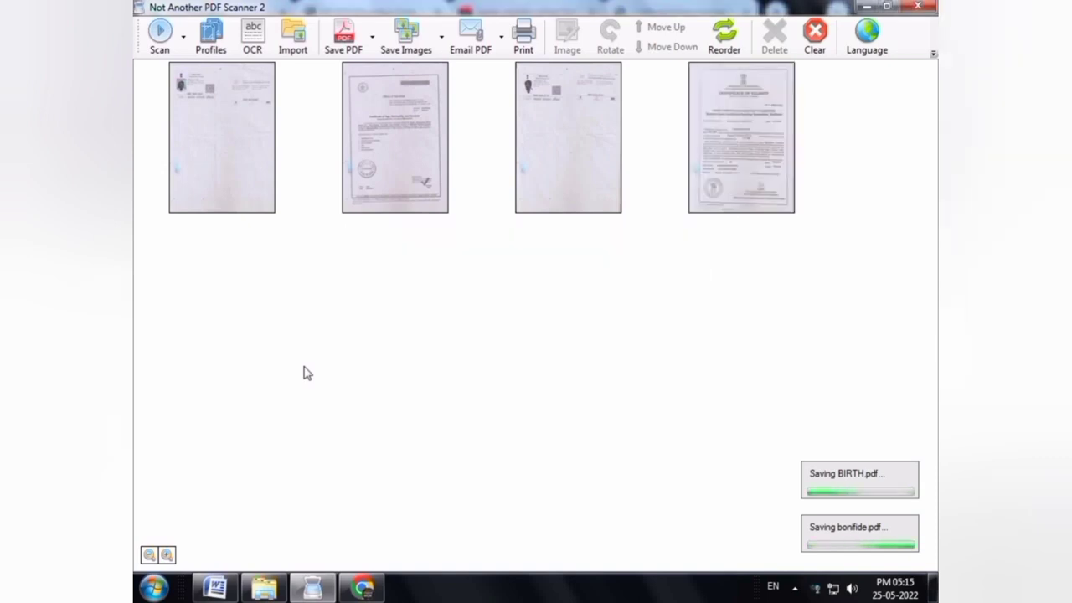
{"action": "left_click", "coordinate": [160, 33]}
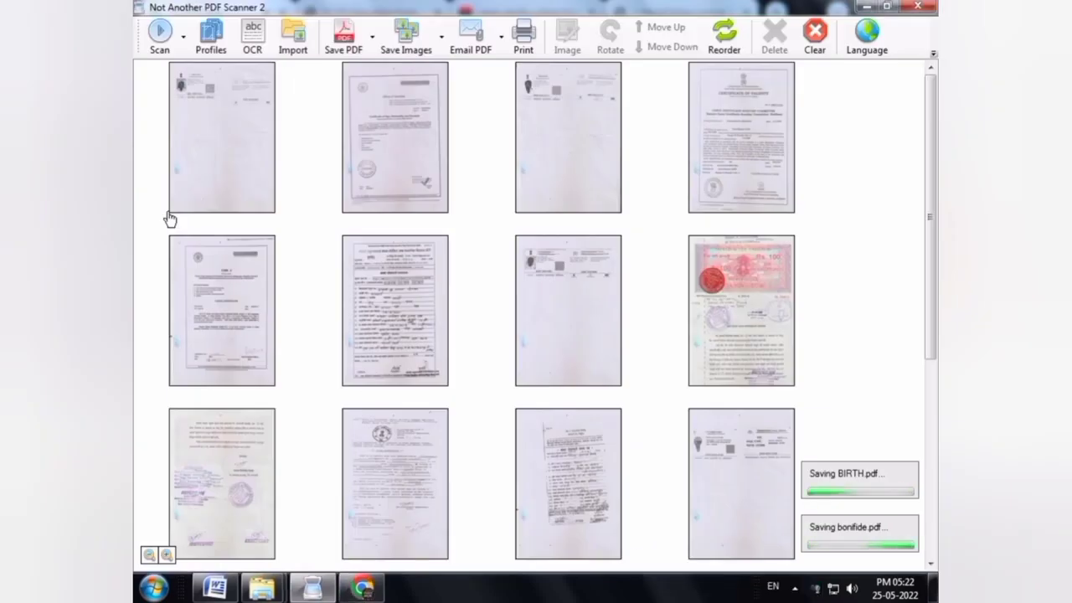
{"action": "key", "text": "ctrl+a"}
{"action": "key", "text": "Delete"}
{"action": "key", "text": "Return"}
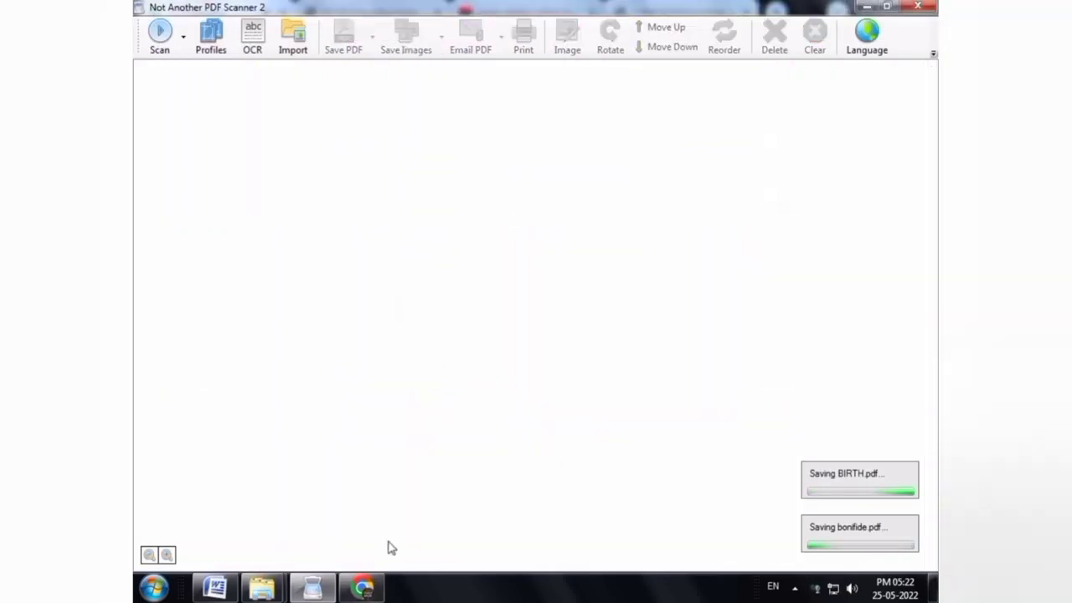
{"action": "left_click", "coordinate": [362, 588]}
Upload OTHER.pdf into the 'Any Other documents supporting Caste claim' row
{"action": "key", "text": "ctrl+Tab"}
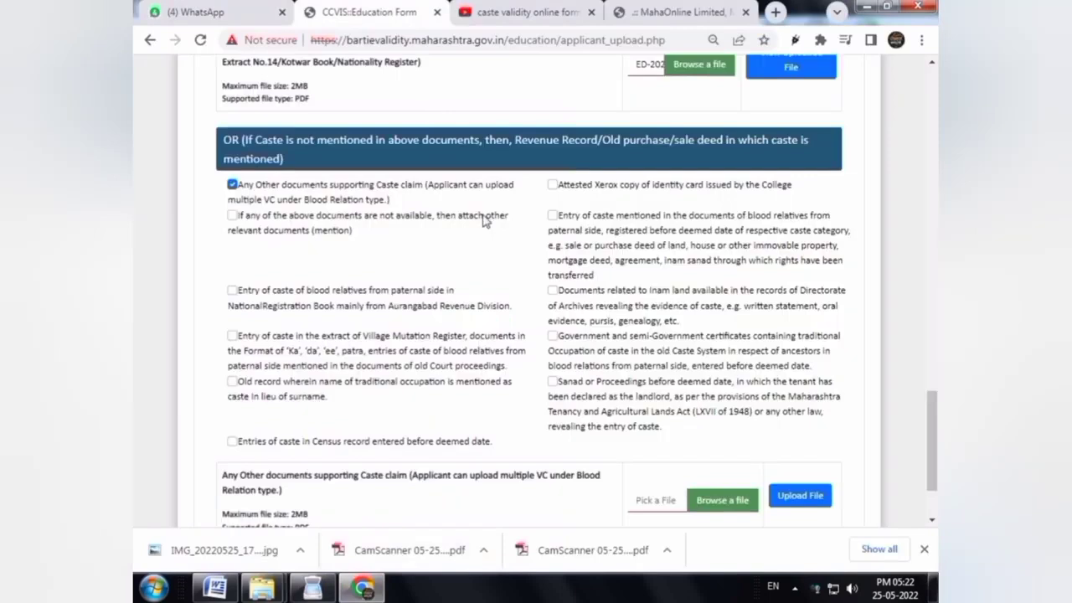
{"action": "left_click_drag", "start_coordinate": [936, 396], "coordinate": [936, 452]}
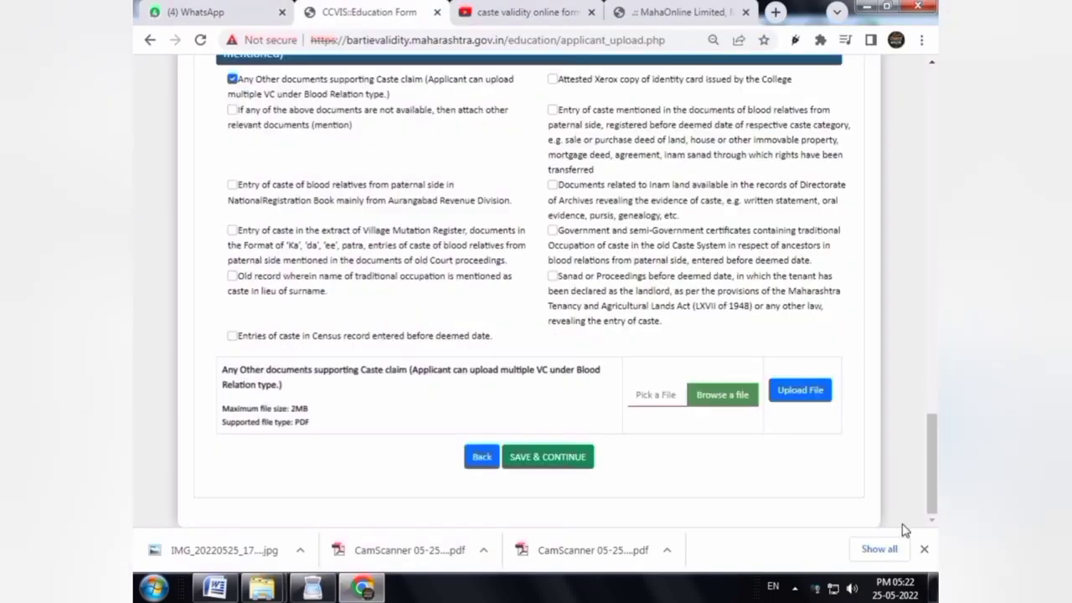
{"action": "left_click", "coordinate": [923, 552]}
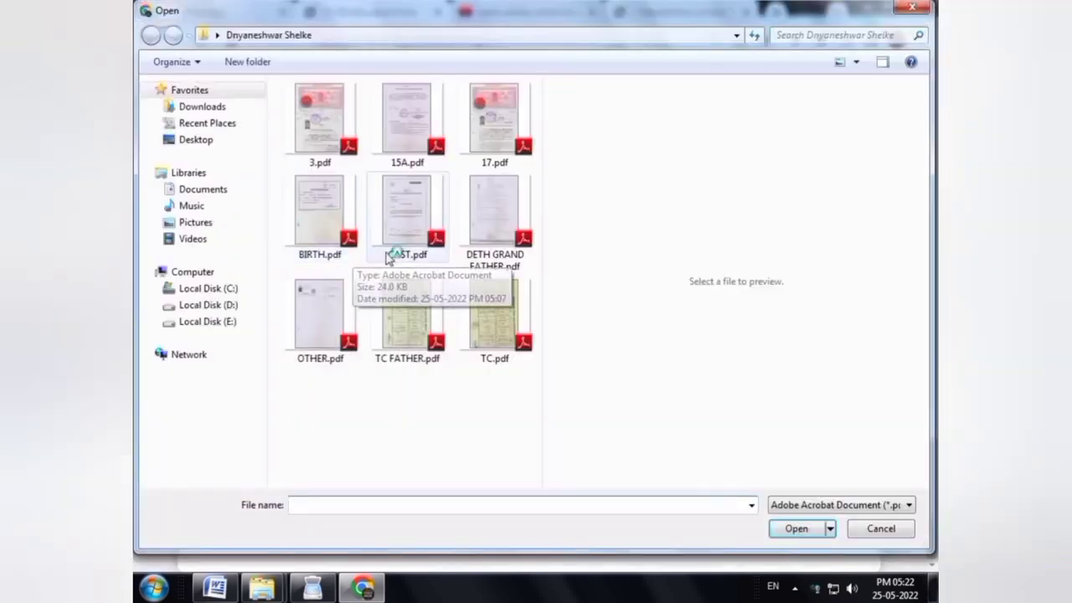
{"action": "left_click", "coordinate": [327, 356]}
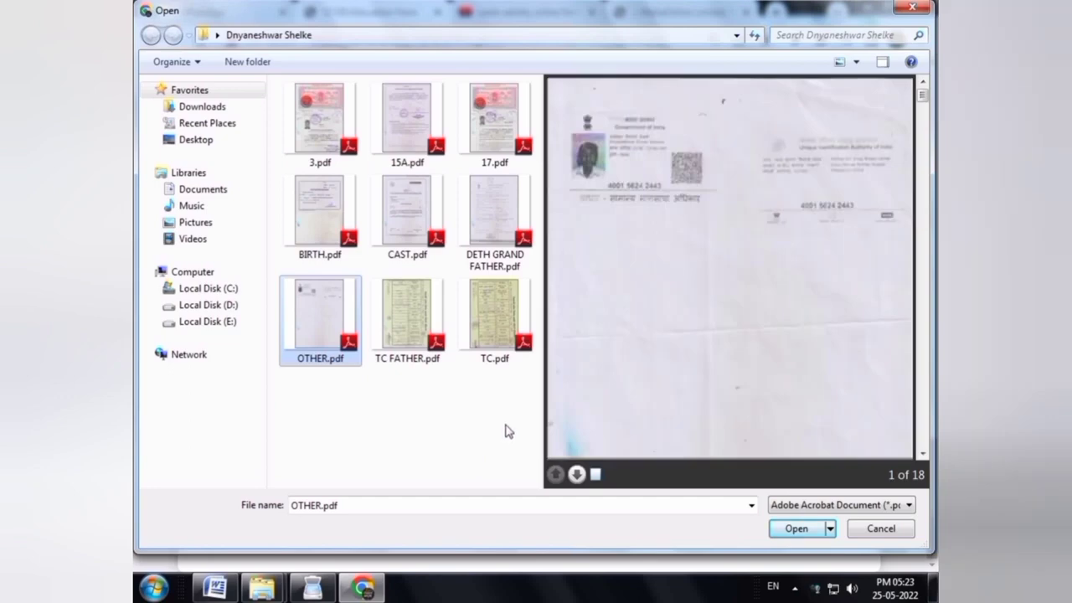
{"action": "key", "text": "Return"}
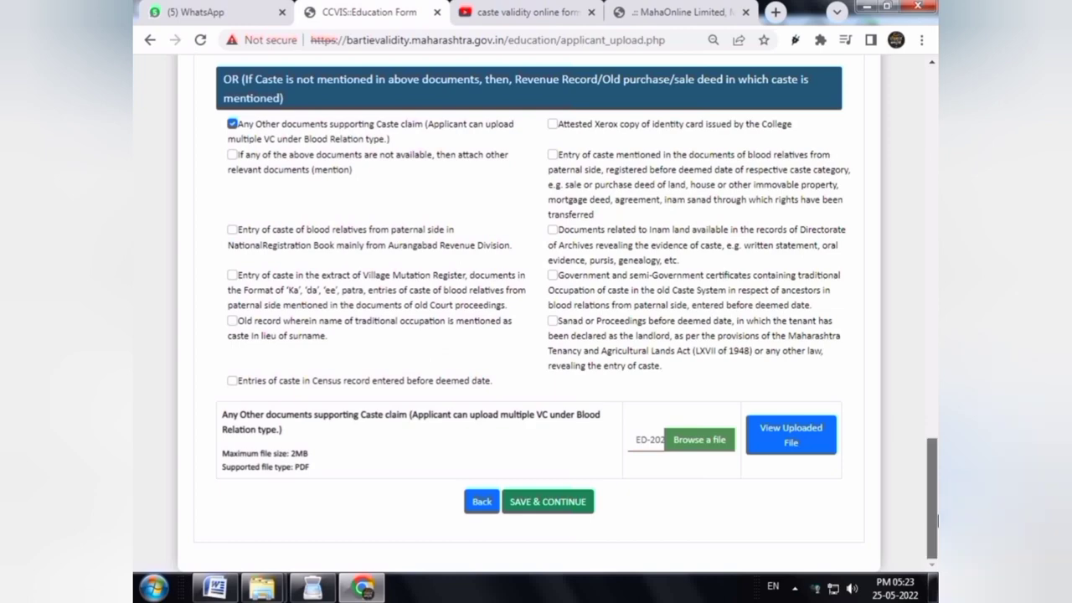
{"action": "mouse_move", "coordinate": [937, 494]}
{"action": "left_mouse_down"}
{"action": "mouse_move", "coordinate": [927, 143]}
{"action": "mouse_move", "coordinate": [931, 492]}
{"action": "left_mouse_up"}
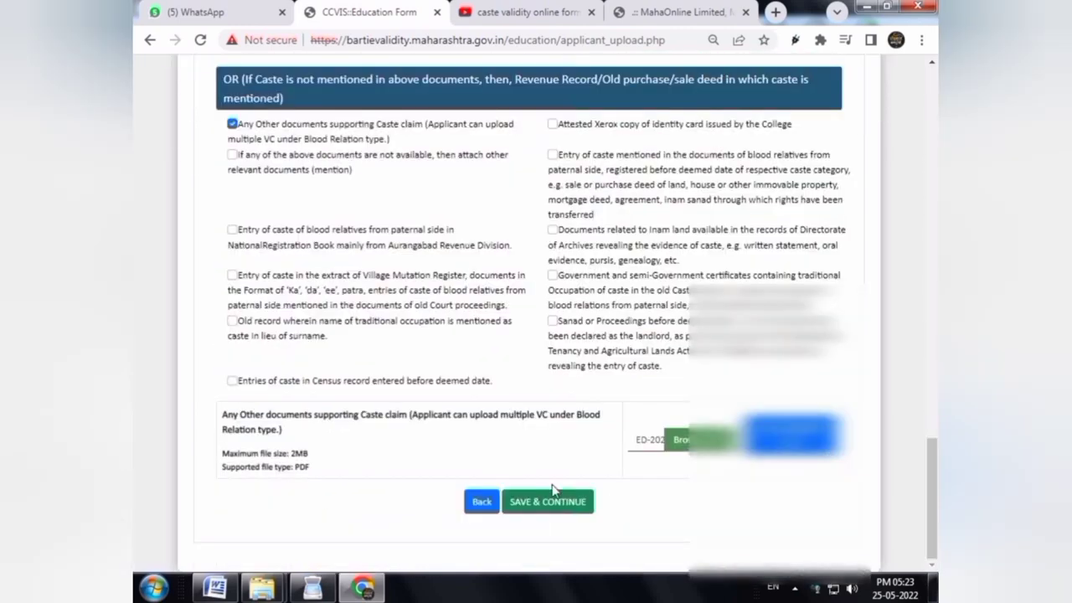
Save the uploads, tick the on-oath declaration, enter the captcha, and final-submit the application
{"action": "left_click", "coordinate": [531, 503]}
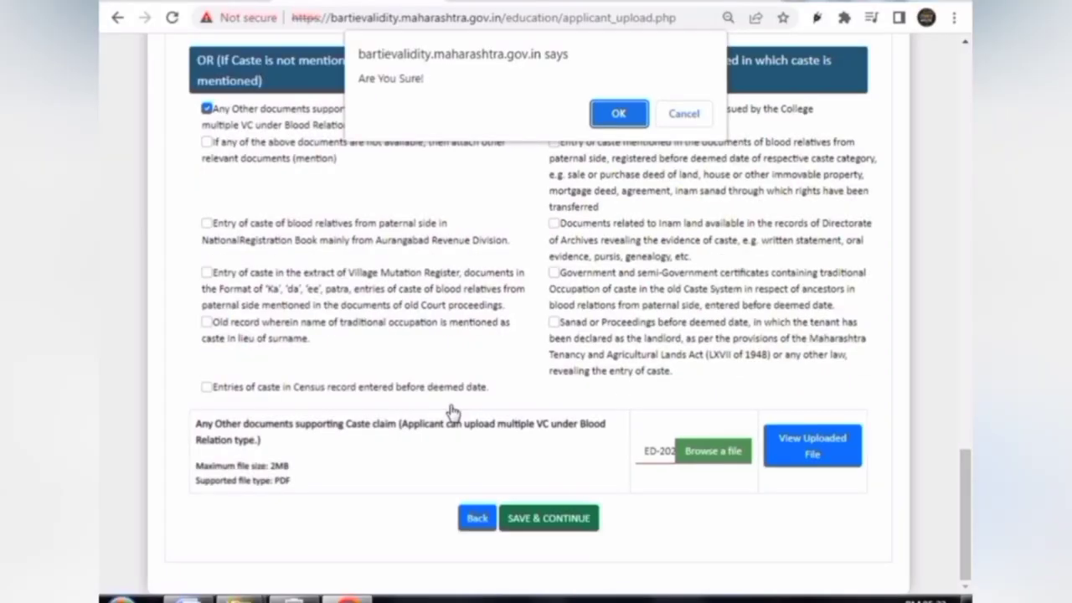
{"action": "key", "text": "Return"}
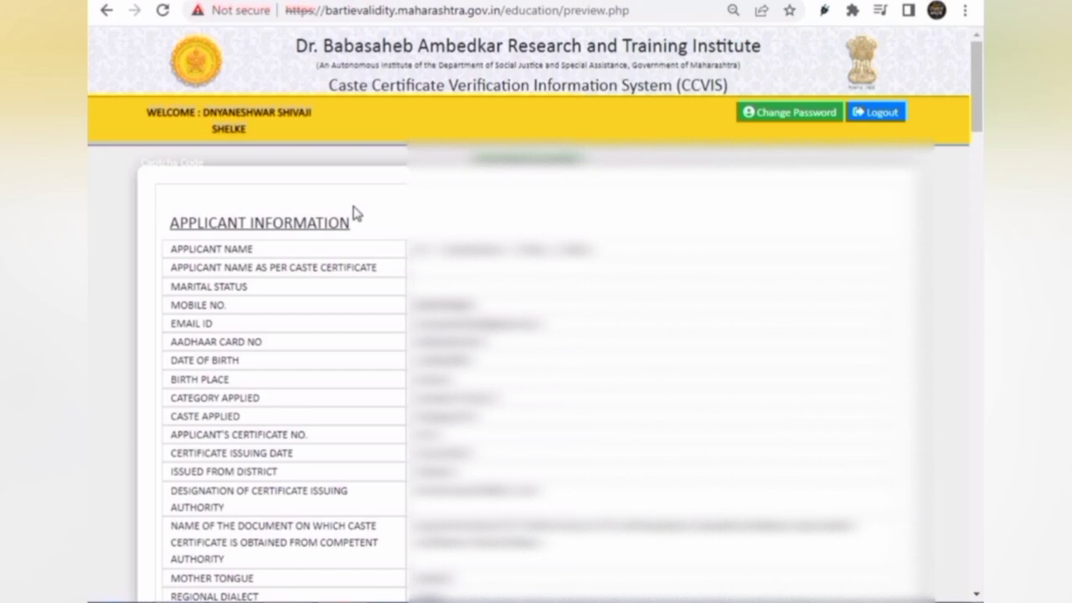
{"action": "scroll", "coordinate": [127, 333], "scroll_direction": "down", "scroll_amount": 20}
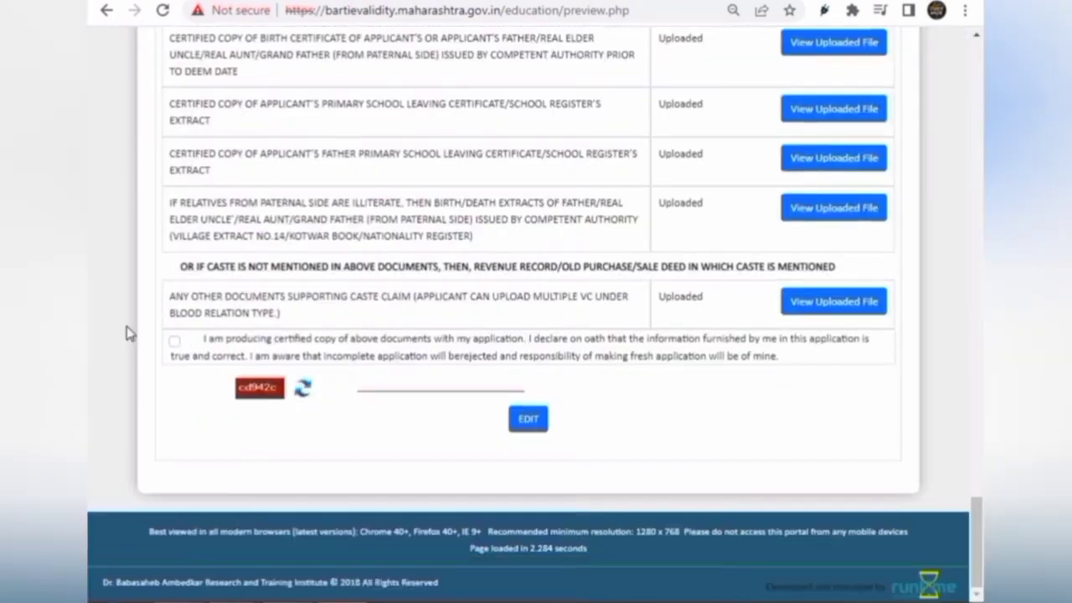
{"action": "left_click", "coordinate": [174, 340]}
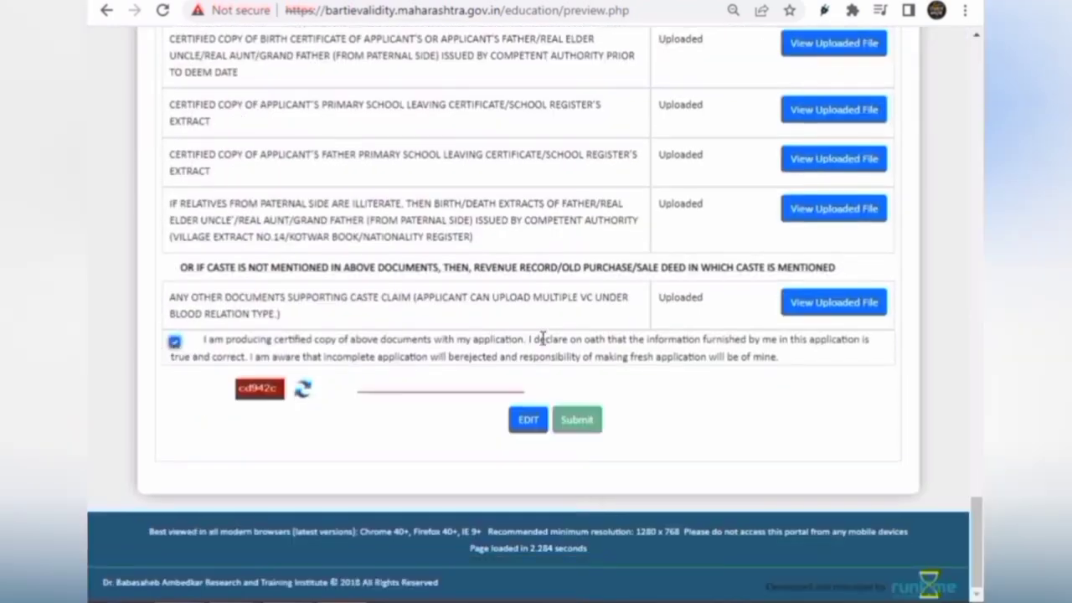
{"action": "left_click", "coordinate": [497, 383]}
{"action": "type", "text": "cd942c"}
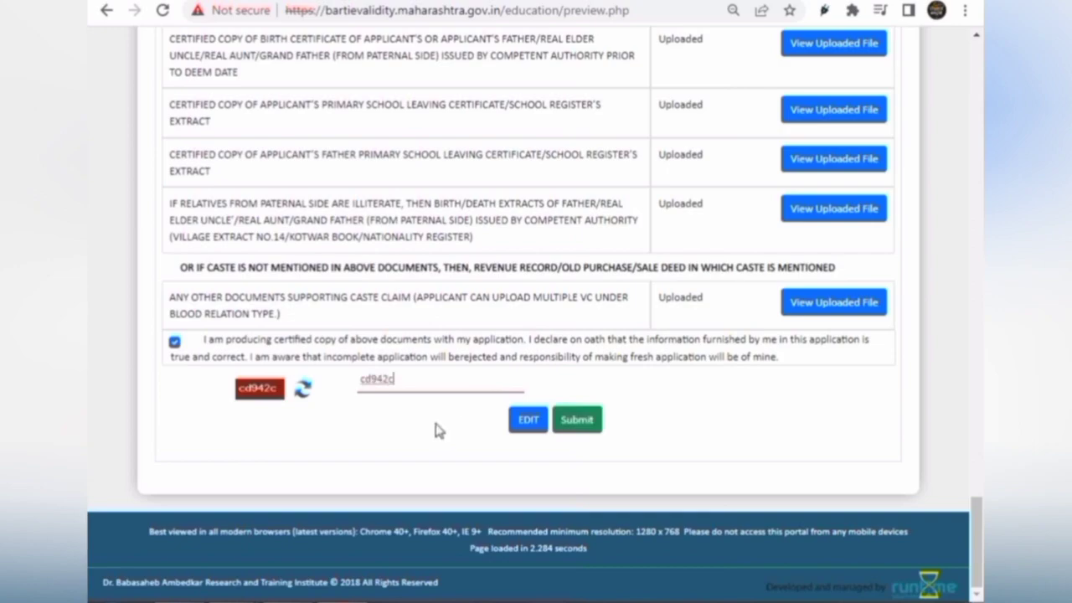
{"action": "left_click", "coordinate": [582, 421]}
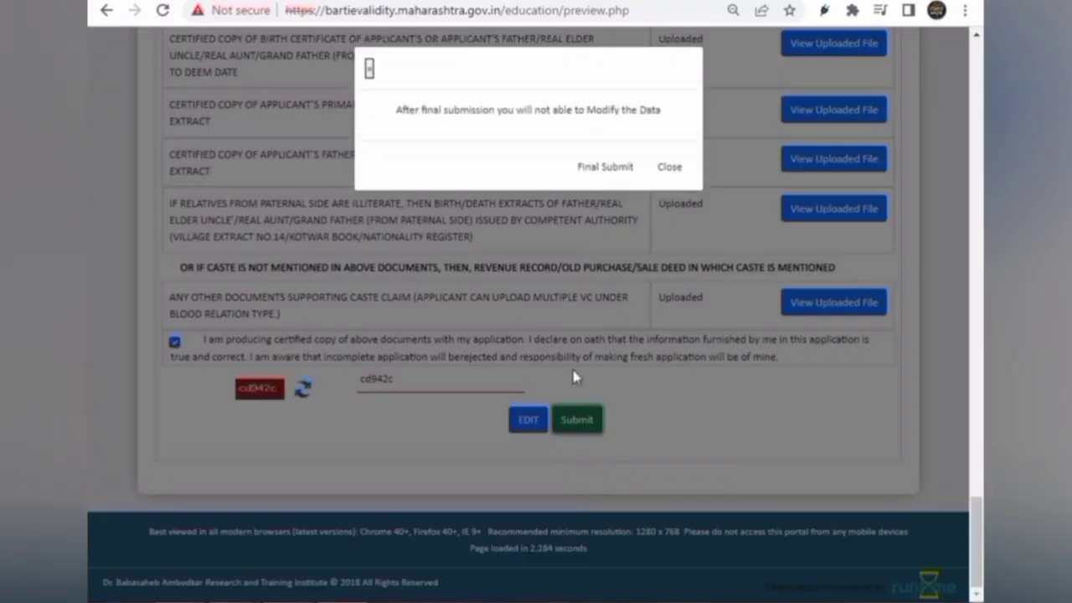
{"action": "left_click", "coordinate": [611, 167]}
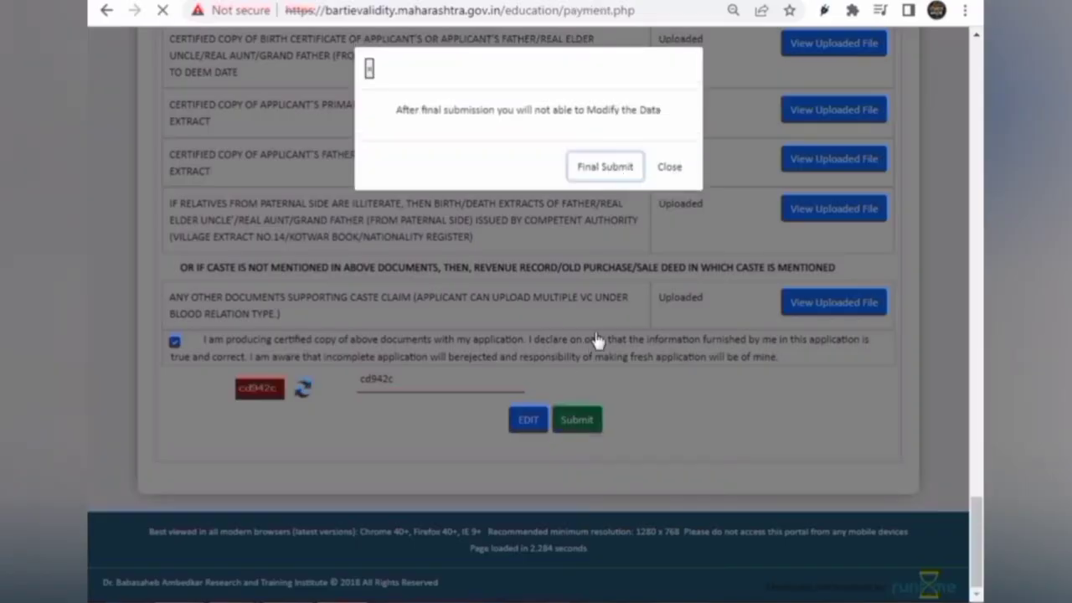
Pay the INR 100.00 application fee by UPI, entering the UPI ID and sending the payment request
{"action": "left_click", "coordinate": [517, 455]}
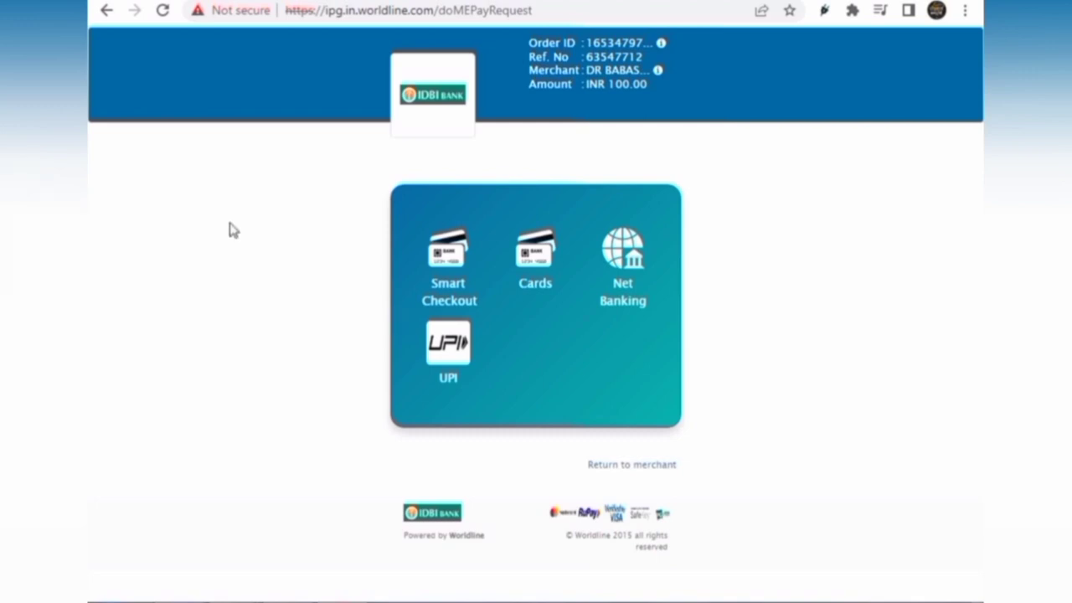
{"action": "left_click", "coordinate": [429, 355]}
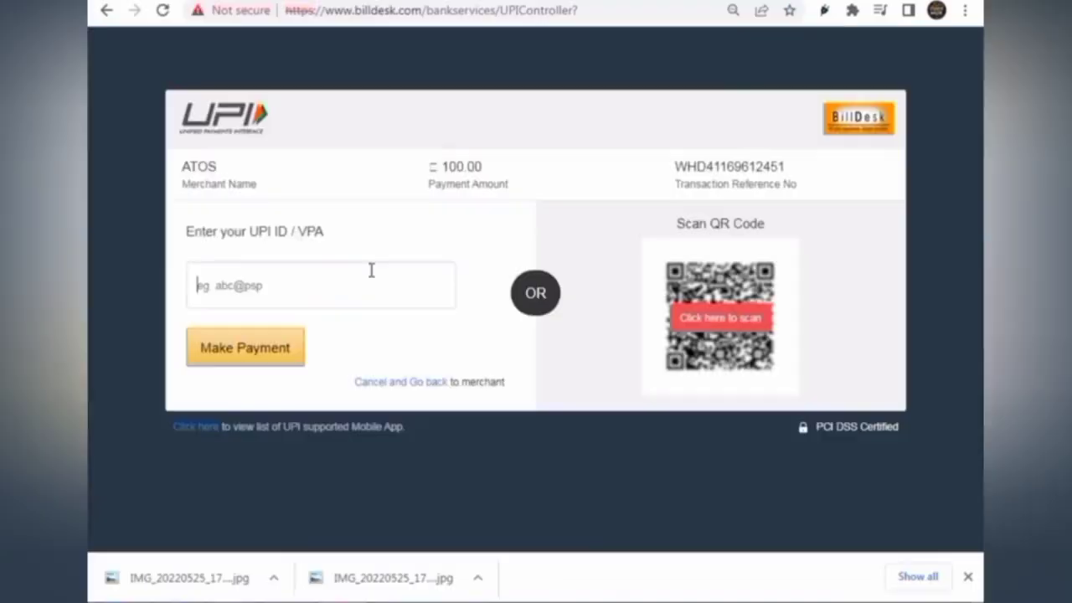
{"action": "type", "text": "***********"}
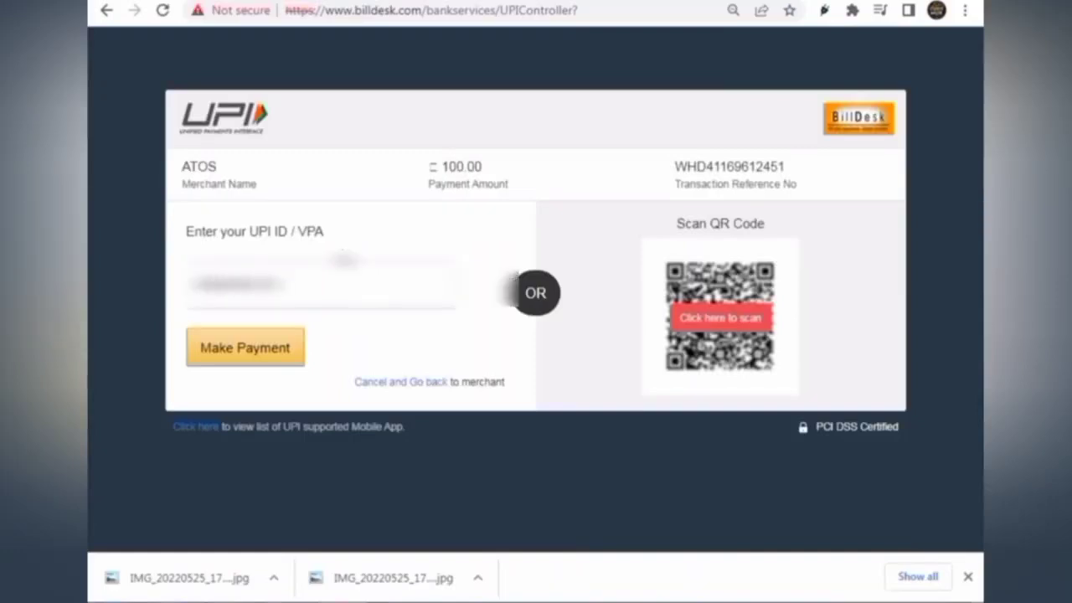
{"action": "type", "text": "******"}
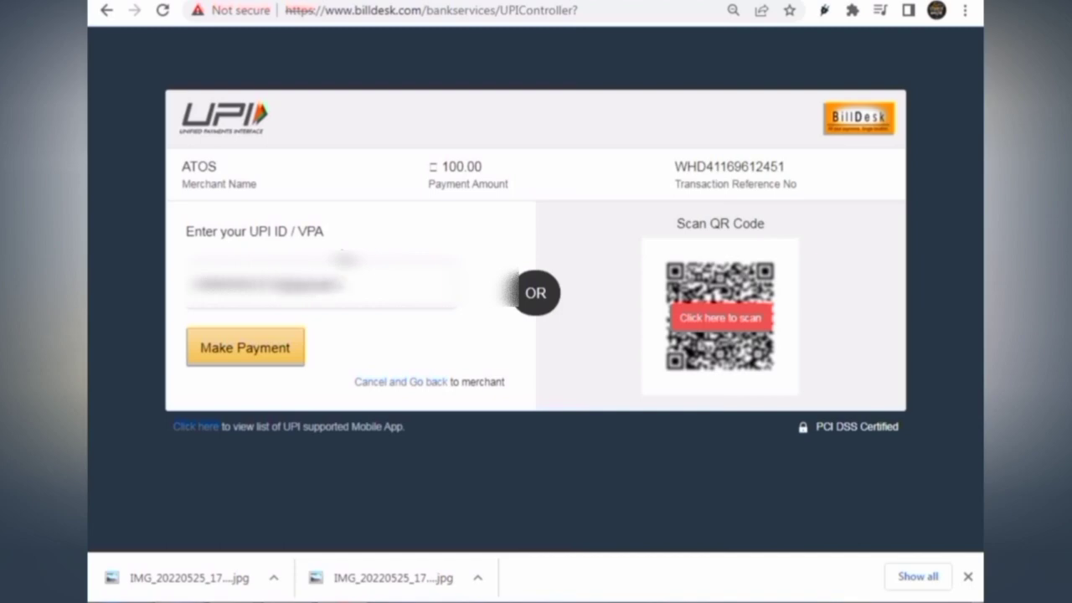
{"action": "left_click", "coordinate": [299, 328]}
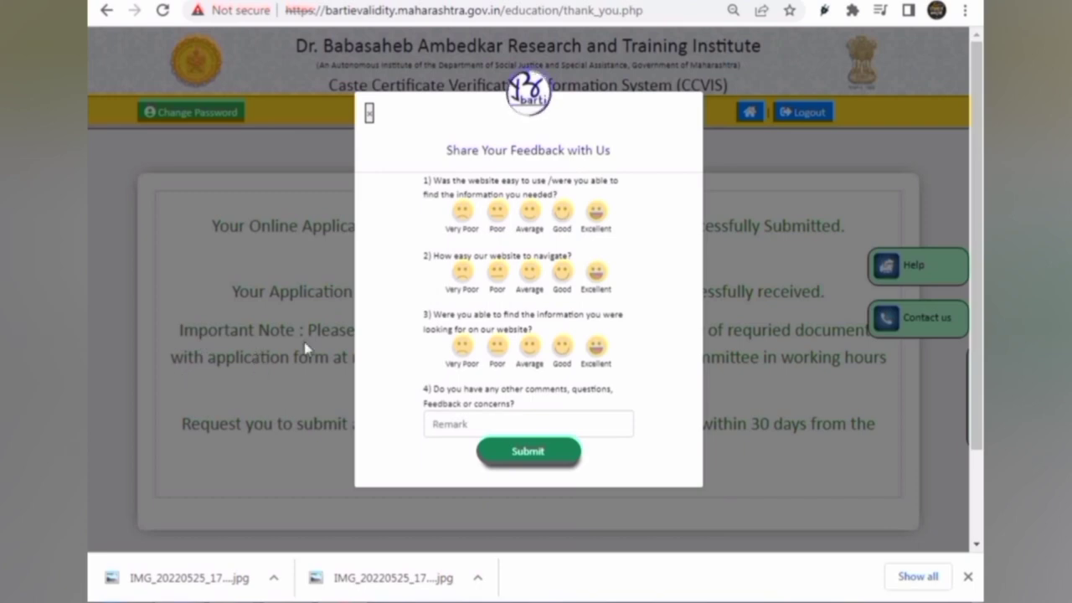
Rate ease of use, navigation and finding information all Excellent, and submit the feedback
{"action": "left_click", "coordinate": [605, 226]}
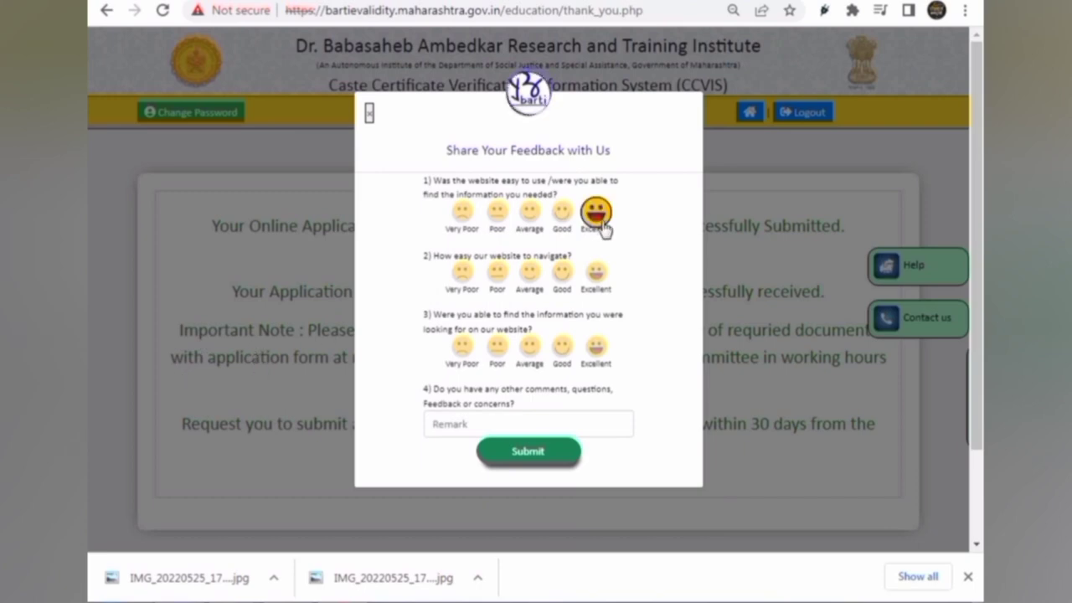
{"action": "left_click", "coordinate": [596, 273]}
{"action": "left_click", "coordinate": [603, 352]}
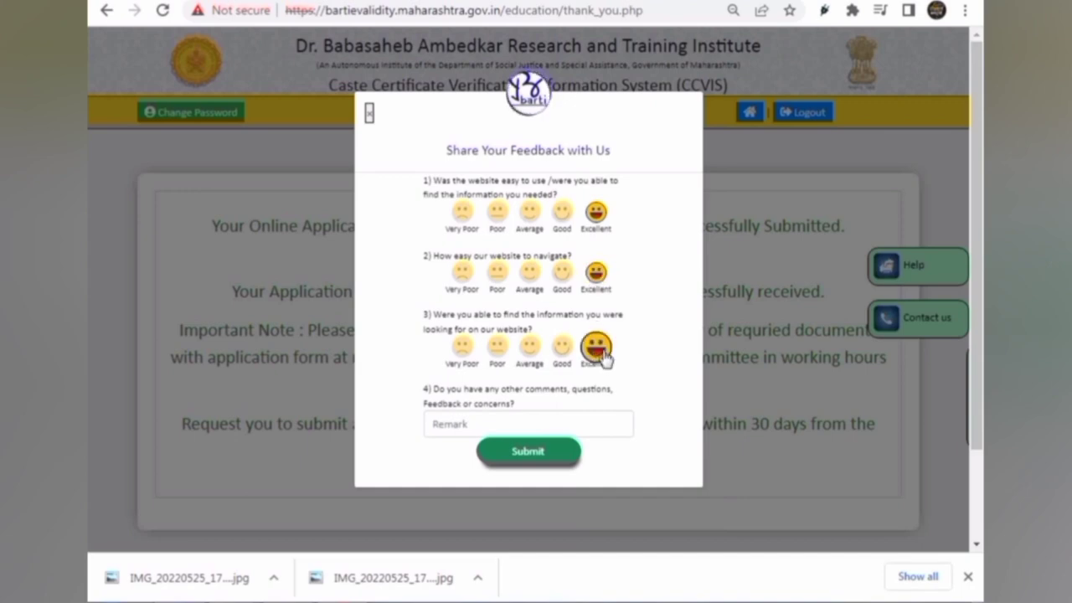
{"action": "left_click", "coordinate": [562, 459]}
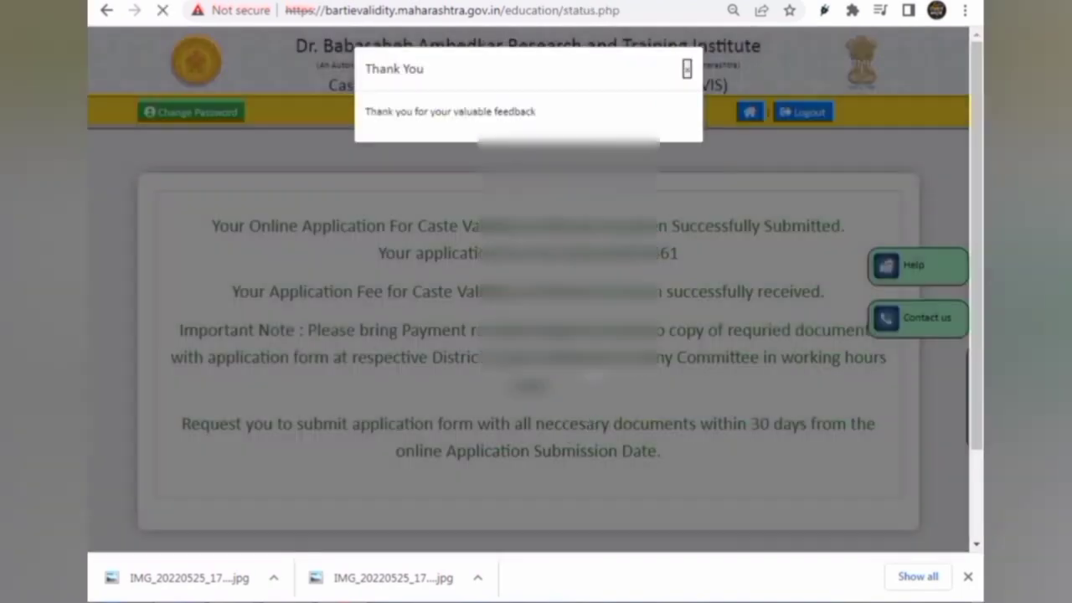
Open the submitted application PDF, then generate the payment receipt from the status page
{"action": "scroll", "coordinate": [705, 423], "scroll_direction": "down", "scroll_amount": 3}
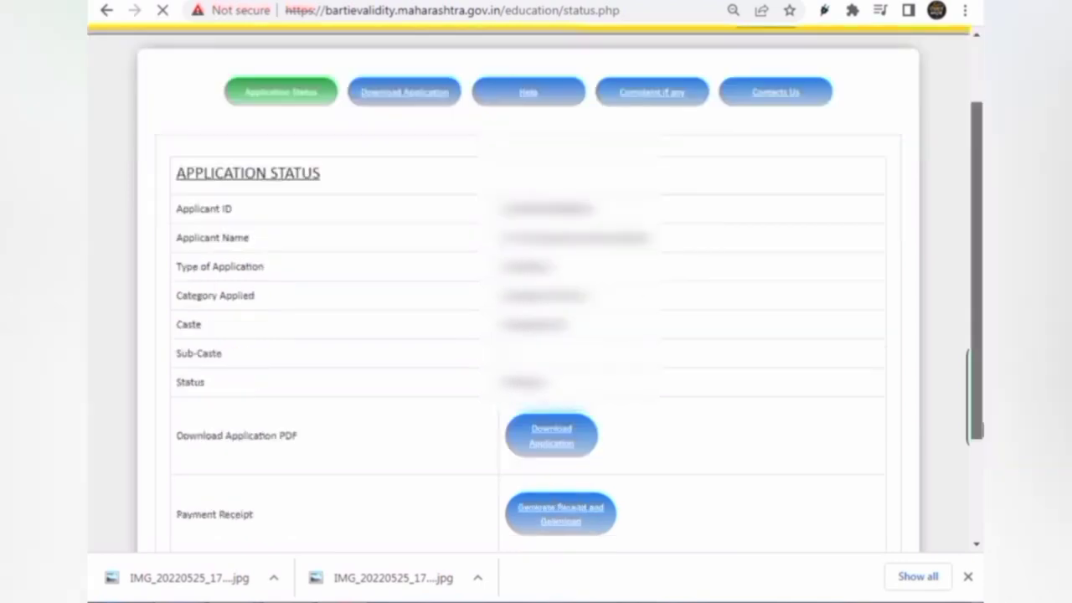
{"action": "left_click", "coordinate": [550, 365]}
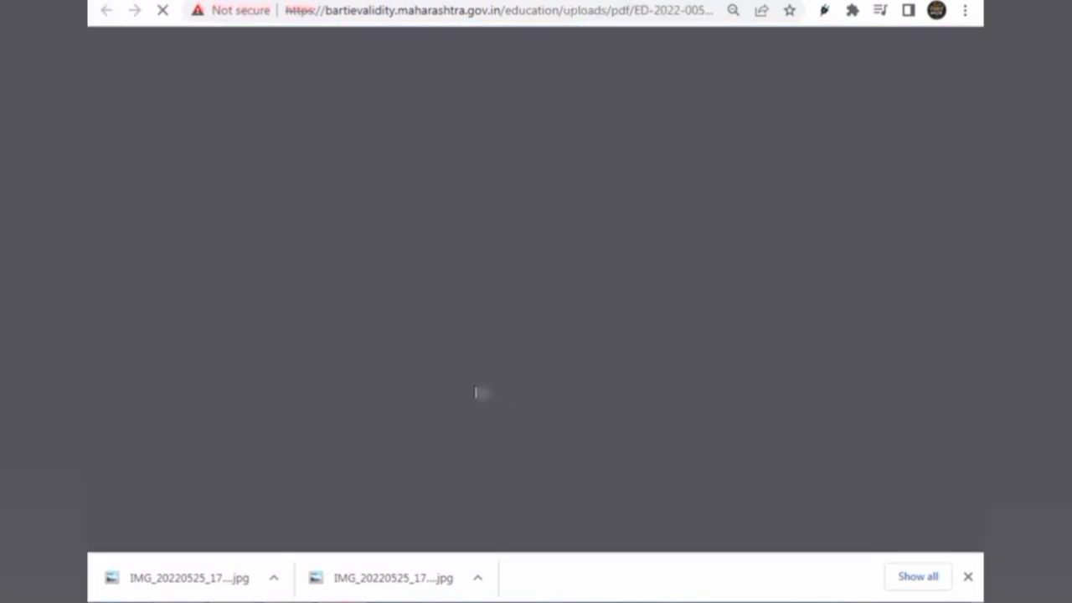
{"action": "key", "text": "ctrl+0"}
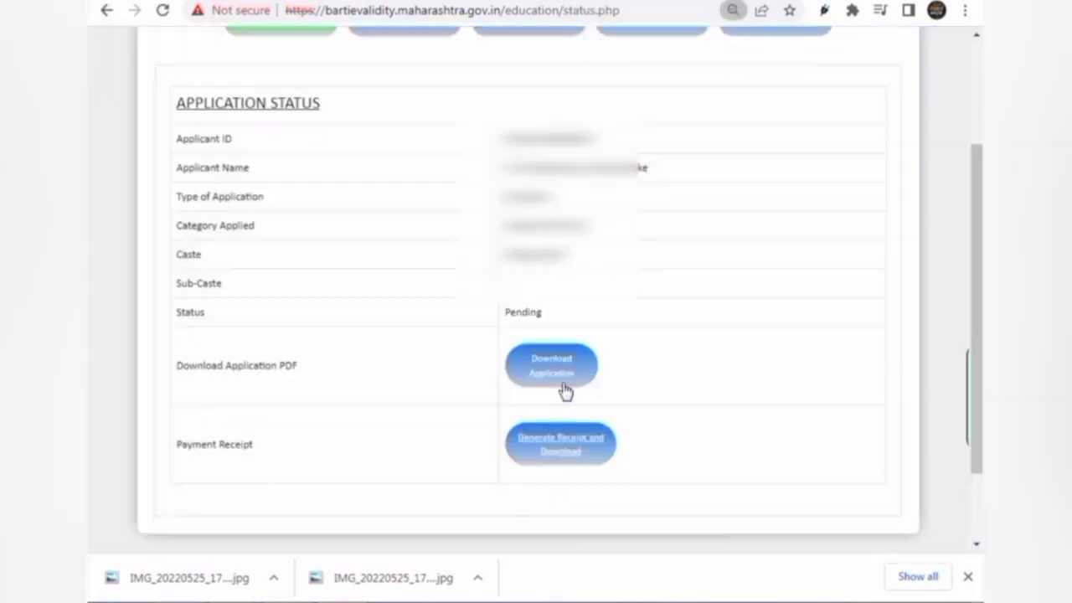
{"action": "left_click", "coordinate": [560, 450]}
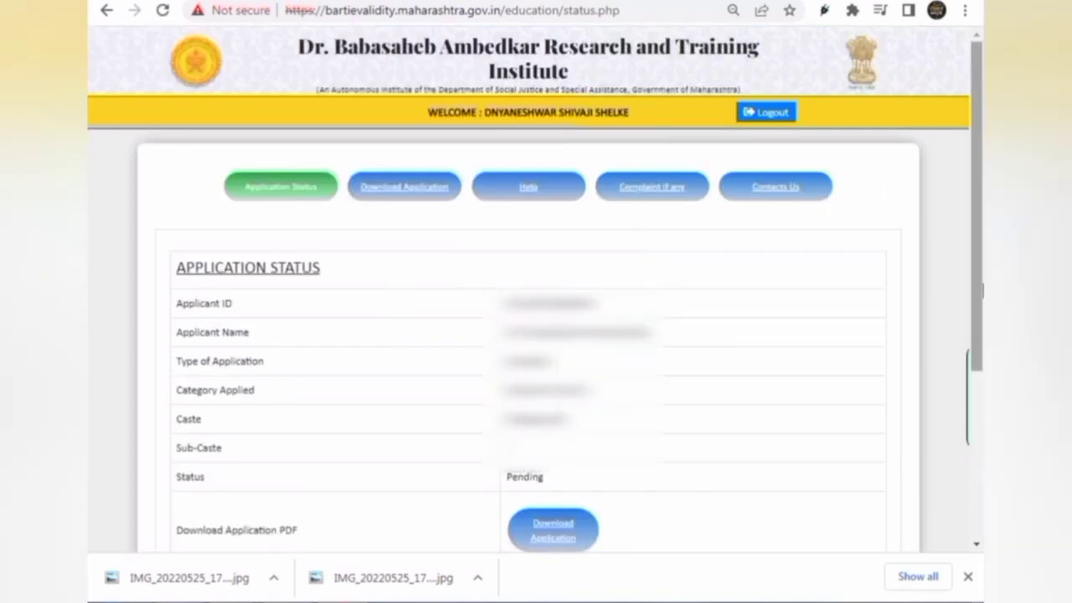
{"action": "scroll", "coordinate": [285, 386], "scroll_direction": "down", "scroll_amount": 3}
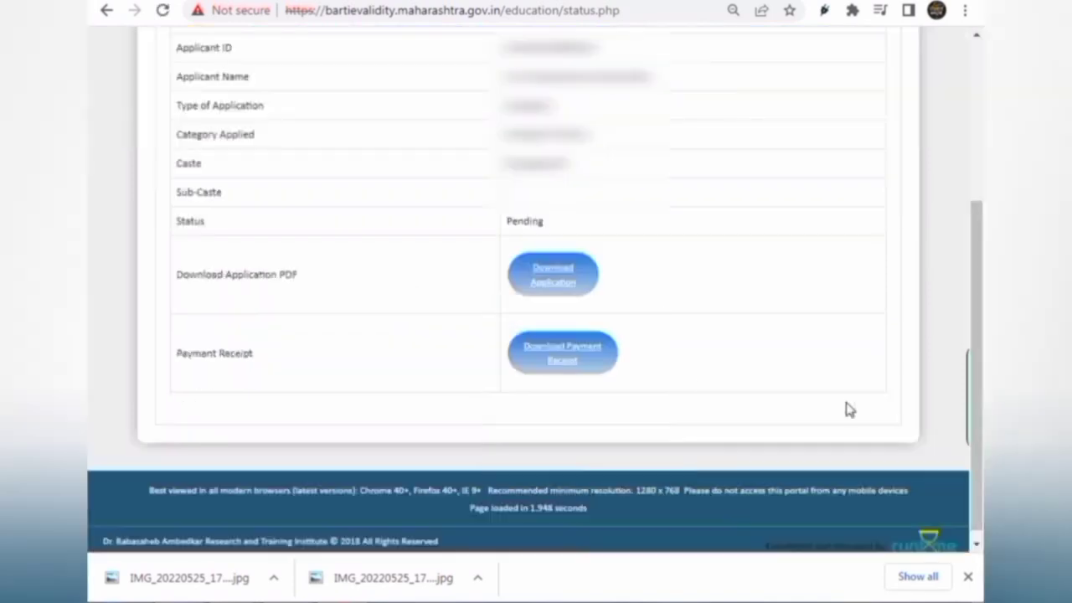
Open the payment receipt PDF and print it
{"action": "left_click", "coordinate": [584, 355]}
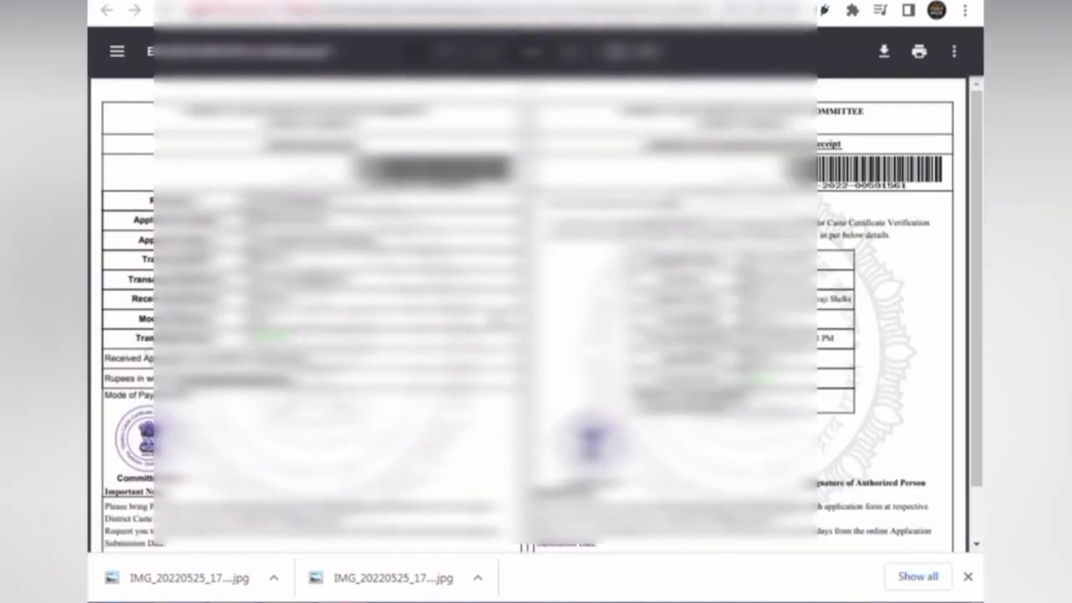
{"action": "left_click", "coordinate": [922, 64]}
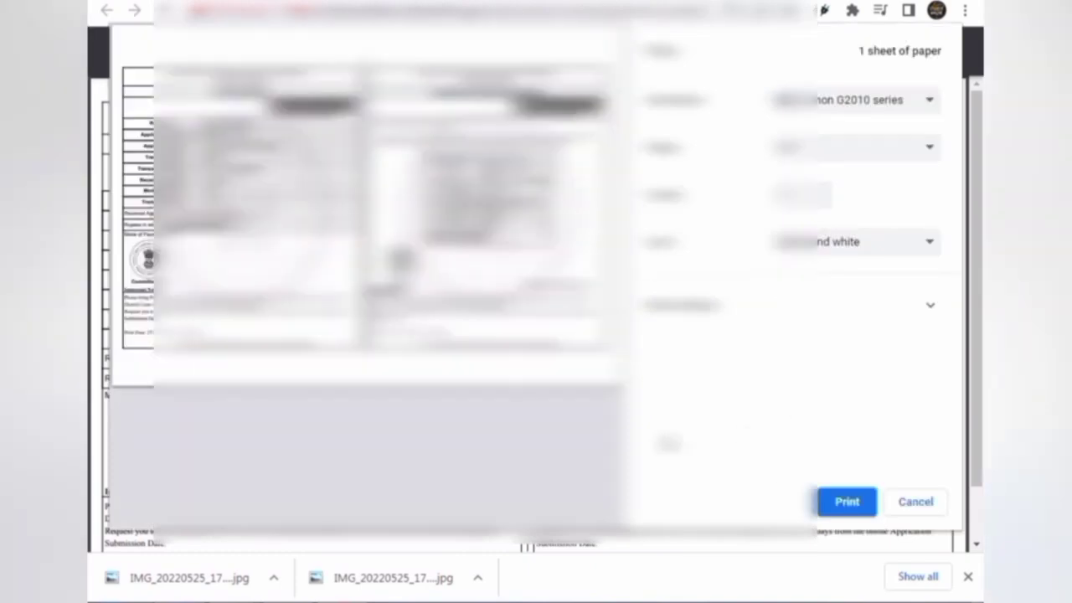
{"action": "left_click", "coordinate": [848, 506]}
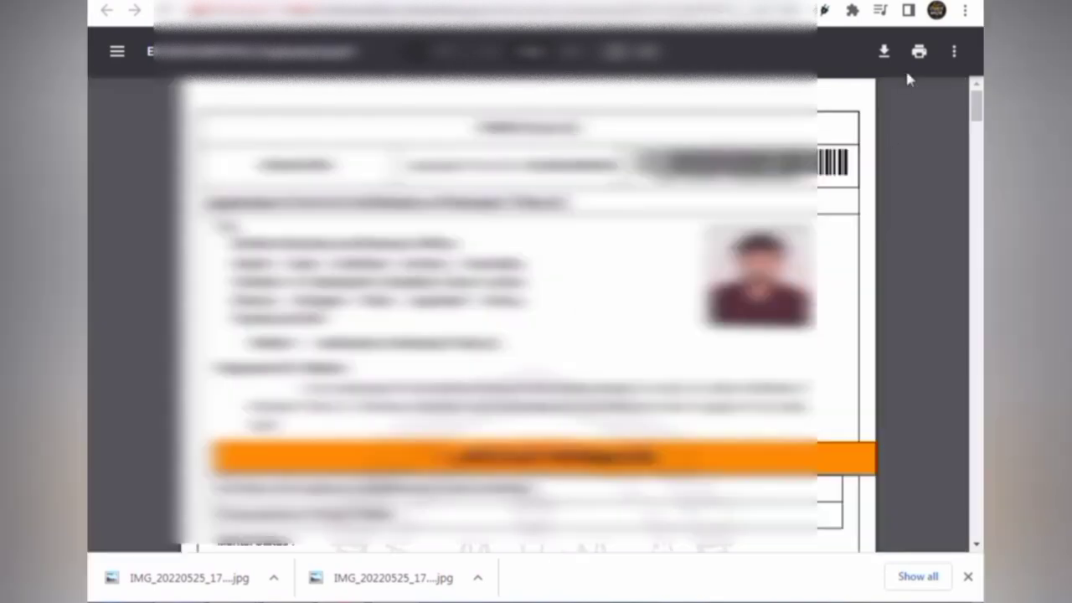
{"action": "left_click", "coordinate": [919, 51]}
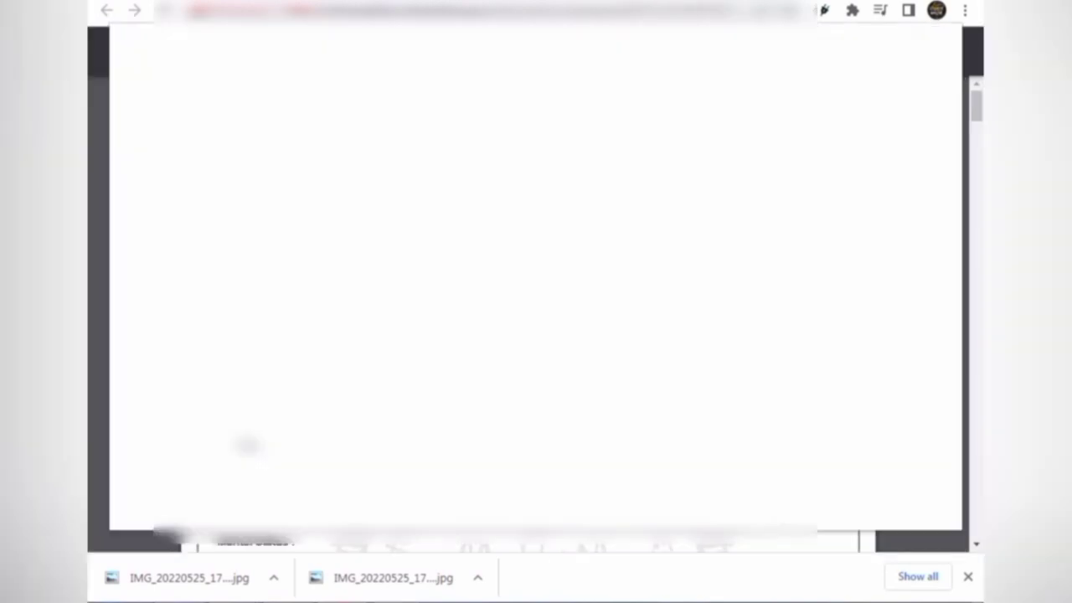